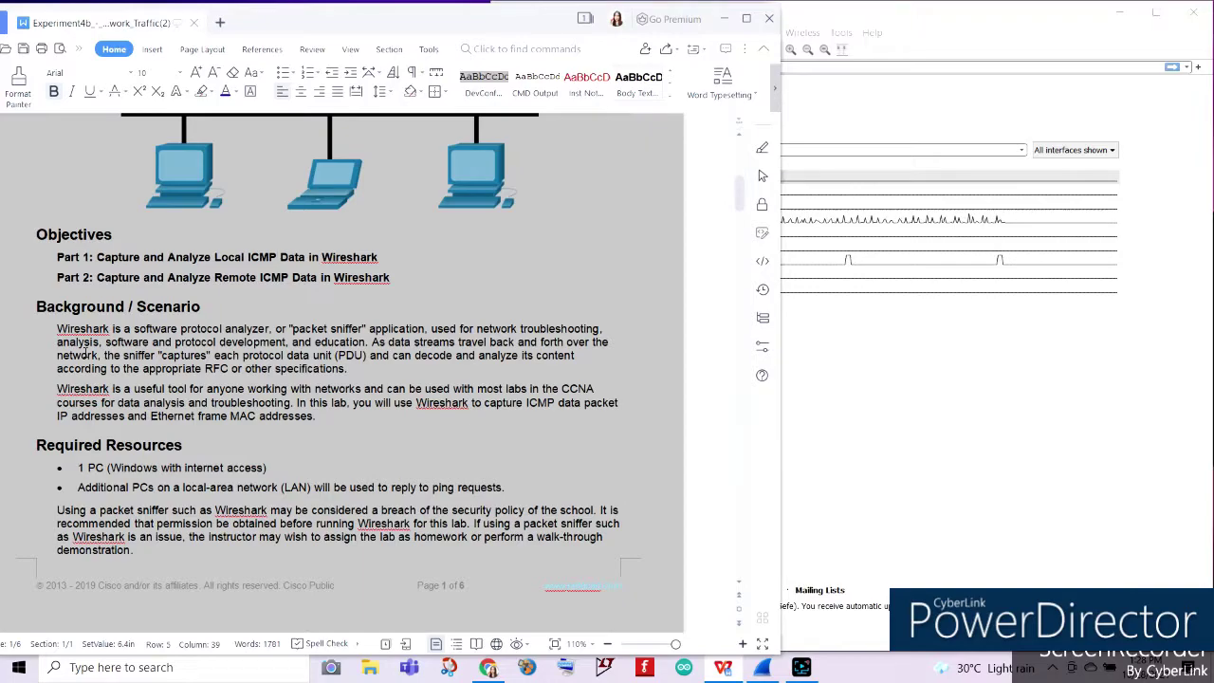
Read the lab document's Background / Scenario and Required Resources sections, including the note on permission to use a packet sniffer
{"action": "left_click", "coordinate": [305, 329]}
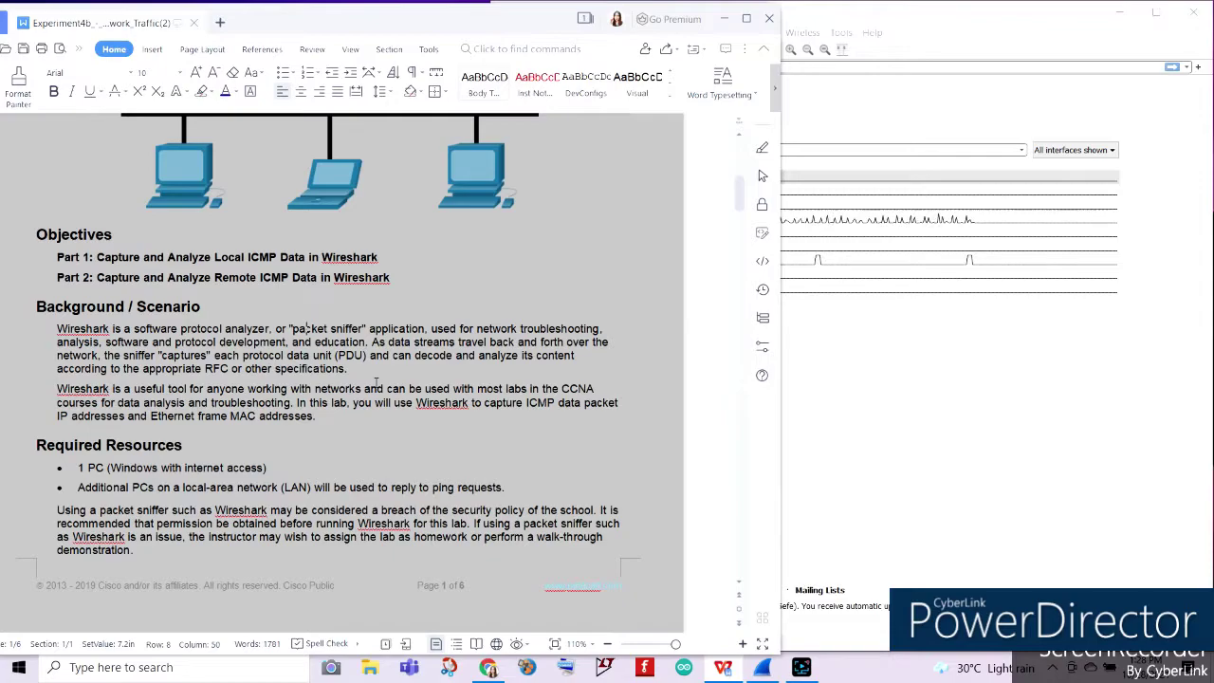
{"action": "left_click", "coordinate": [362, 375]}
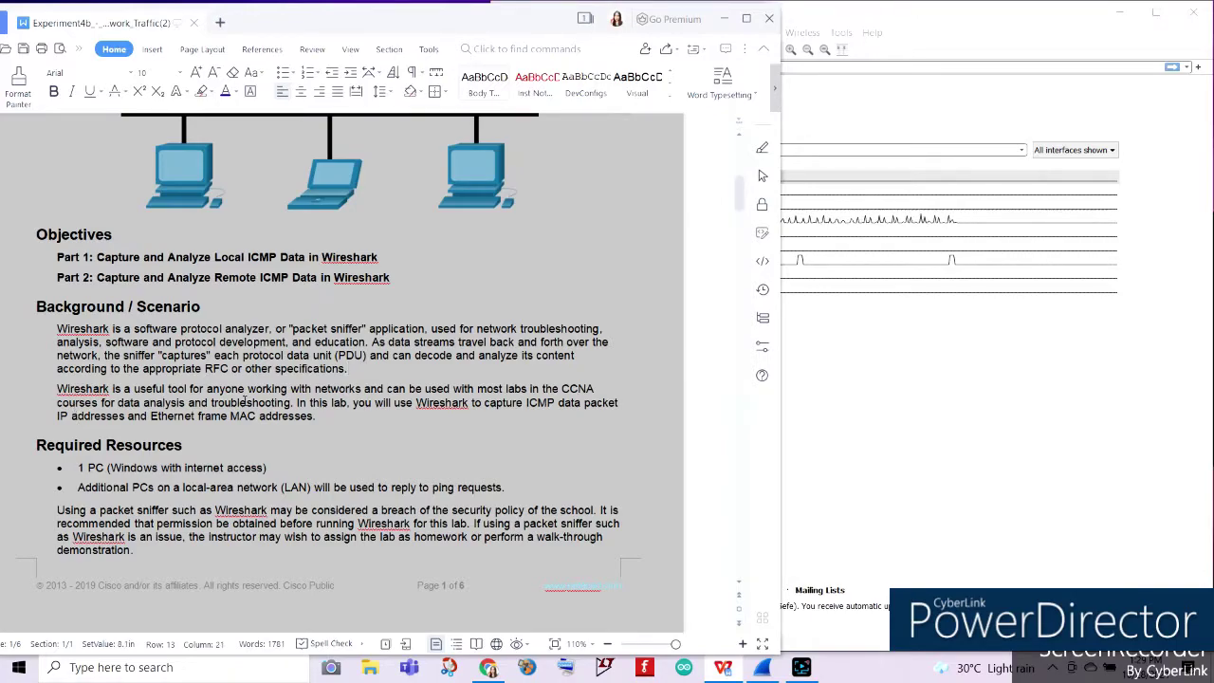
{"action": "left_click", "coordinate": [230, 402]}
{"action": "left_click", "coordinate": [354, 417]}
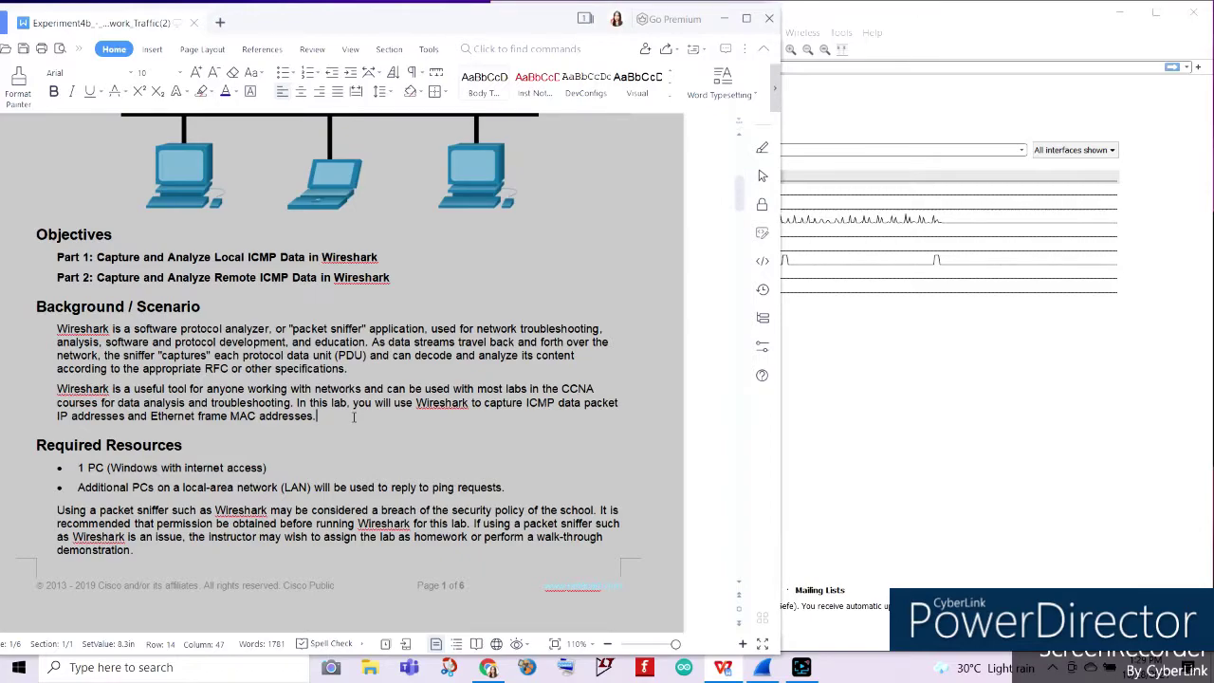
{"action": "scroll", "coordinate": [354, 417], "scroll_direction": "down", "scroll_amount": 6}
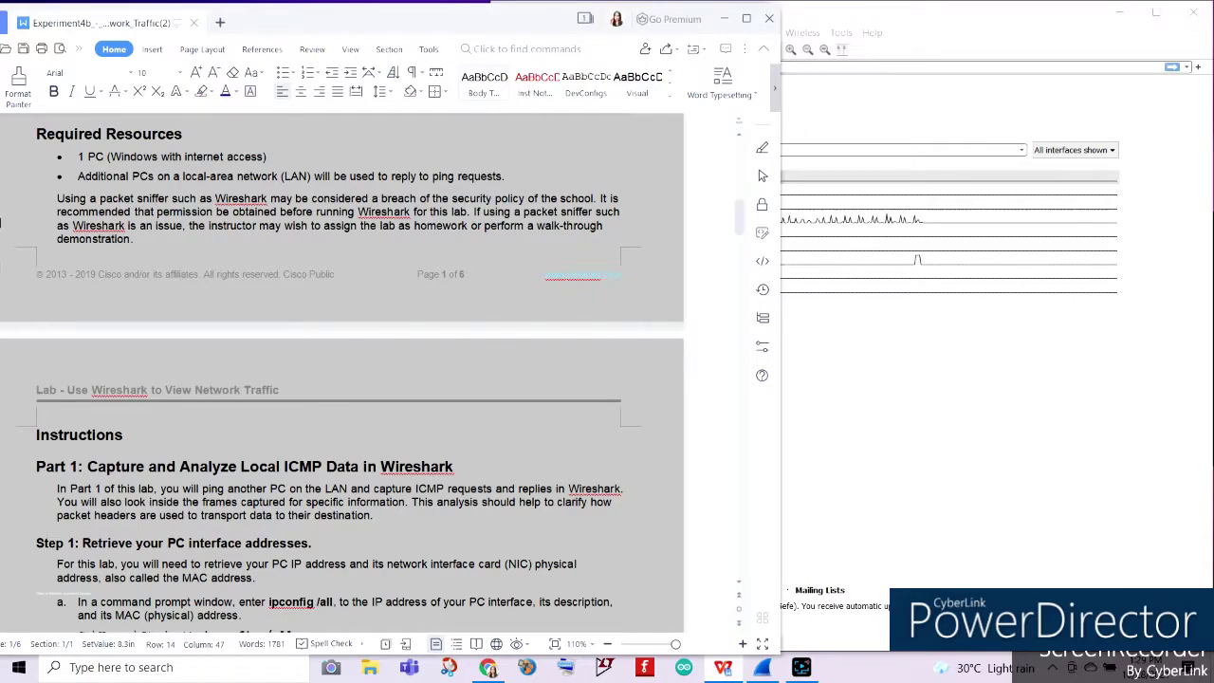
{"action": "left_click", "coordinate": [163, 198]}
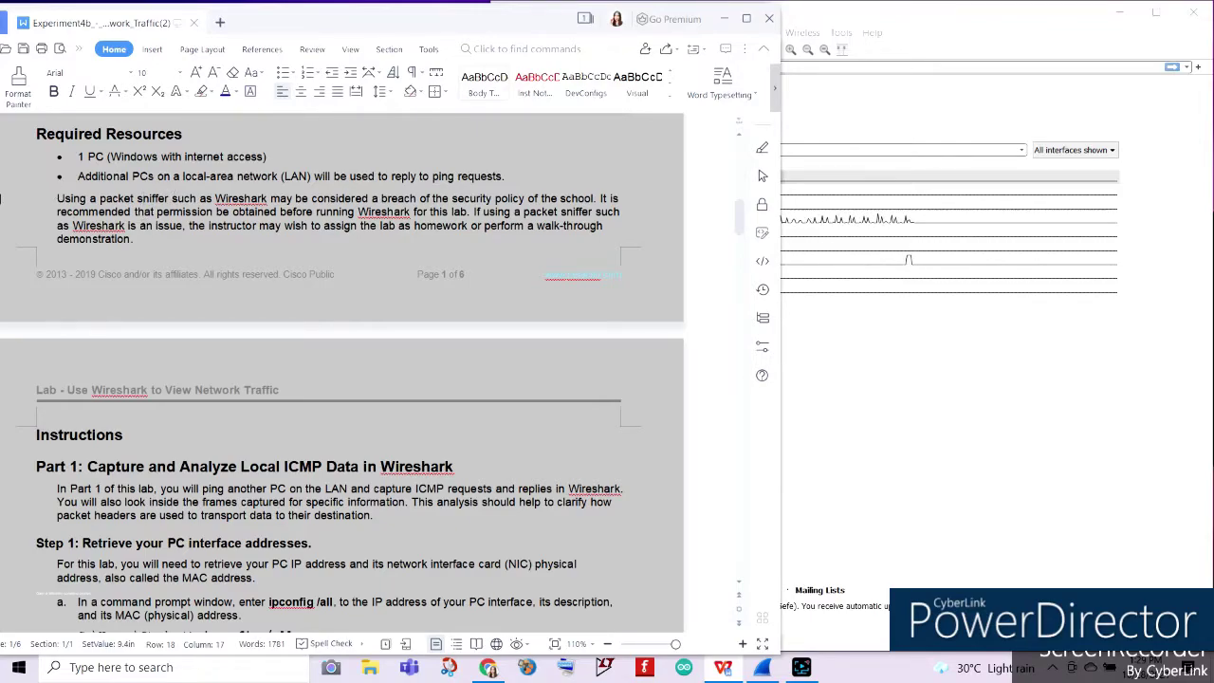
{"action": "left_click", "coordinate": [148, 214]}
{"action": "left_click", "coordinate": [442, 226]}
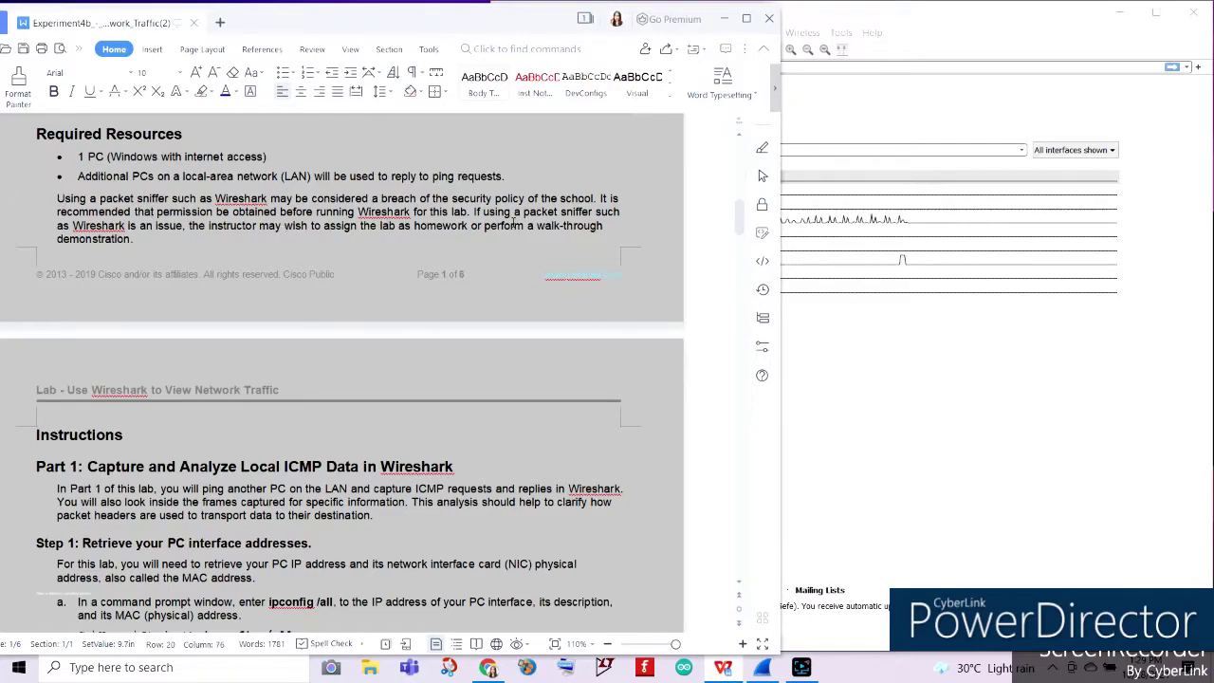
{"action": "left_click", "coordinate": [607, 226]}
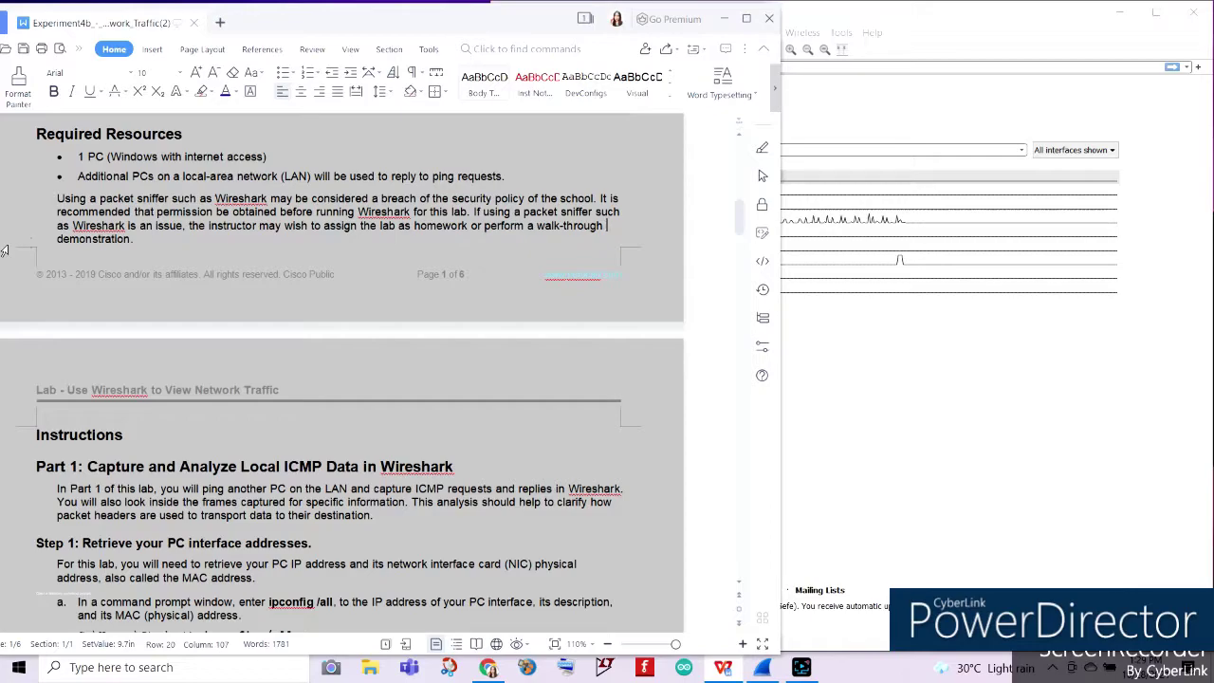
{"action": "left_click", "coordinate": [125, 239]}
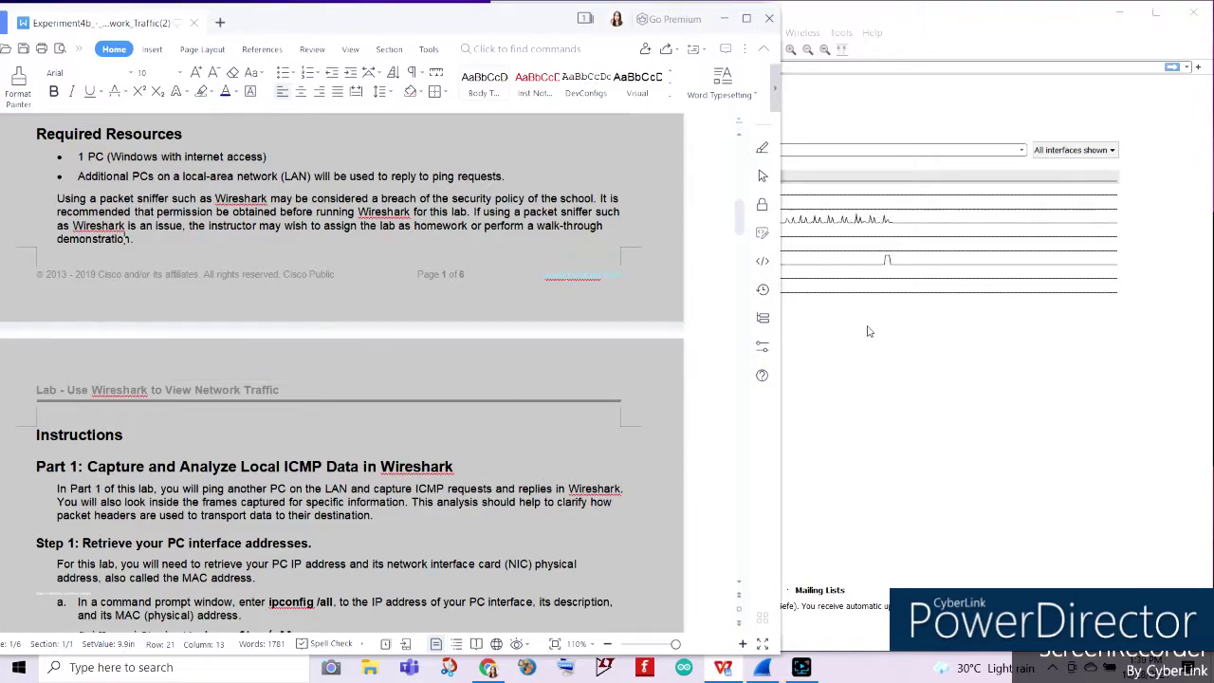
Narrow the lab document window and read the Part 1 introduction and Step 1 on retrieving PC interface addresses
{"action": "left_click_drag", "start_coordinate": [780, 412], "coordinate": [704, 412]}
{"action": "scroll", "coordinate": [104, 417], "scroll_direction": "down", "scroll_amount": 5}
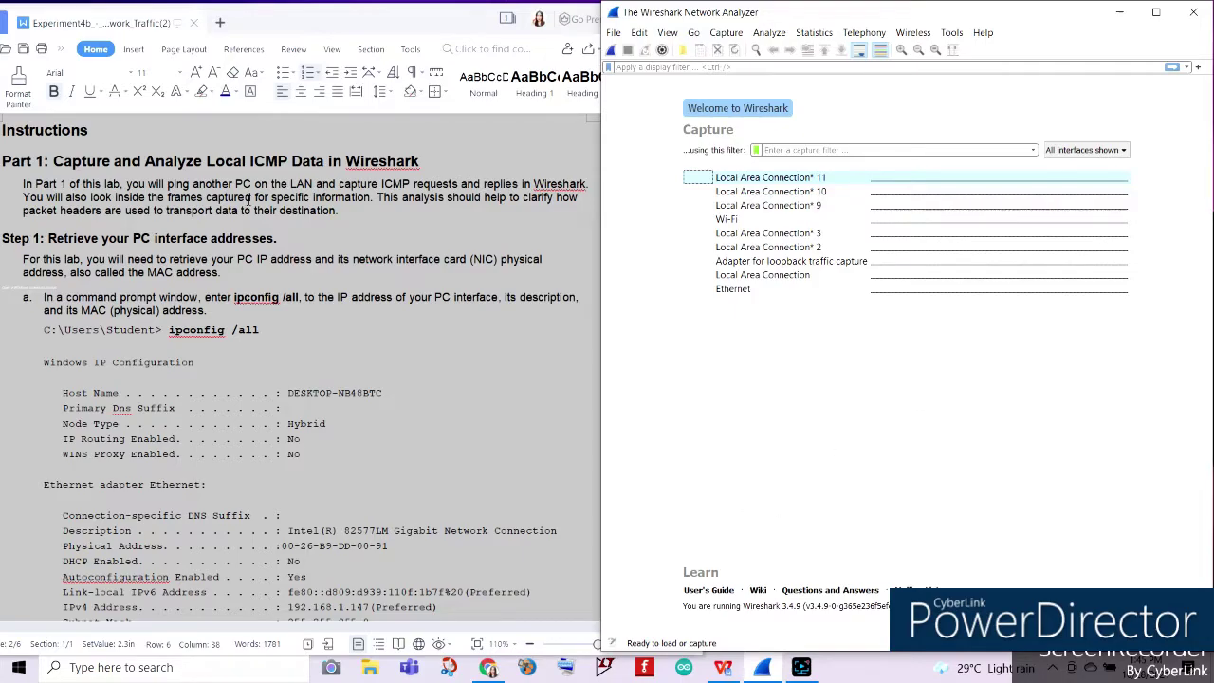
{"action": "left_click", "coordinate": [540, 206]}
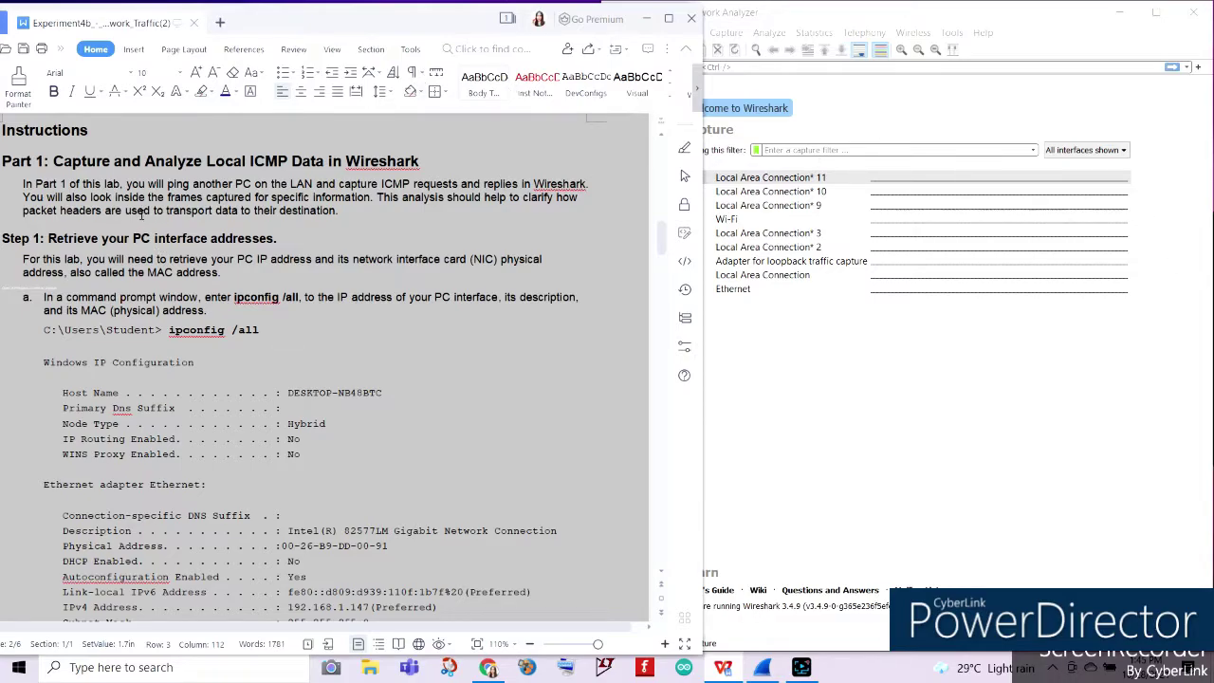
{"action": "left_click", "coordinate": [297, 238]}
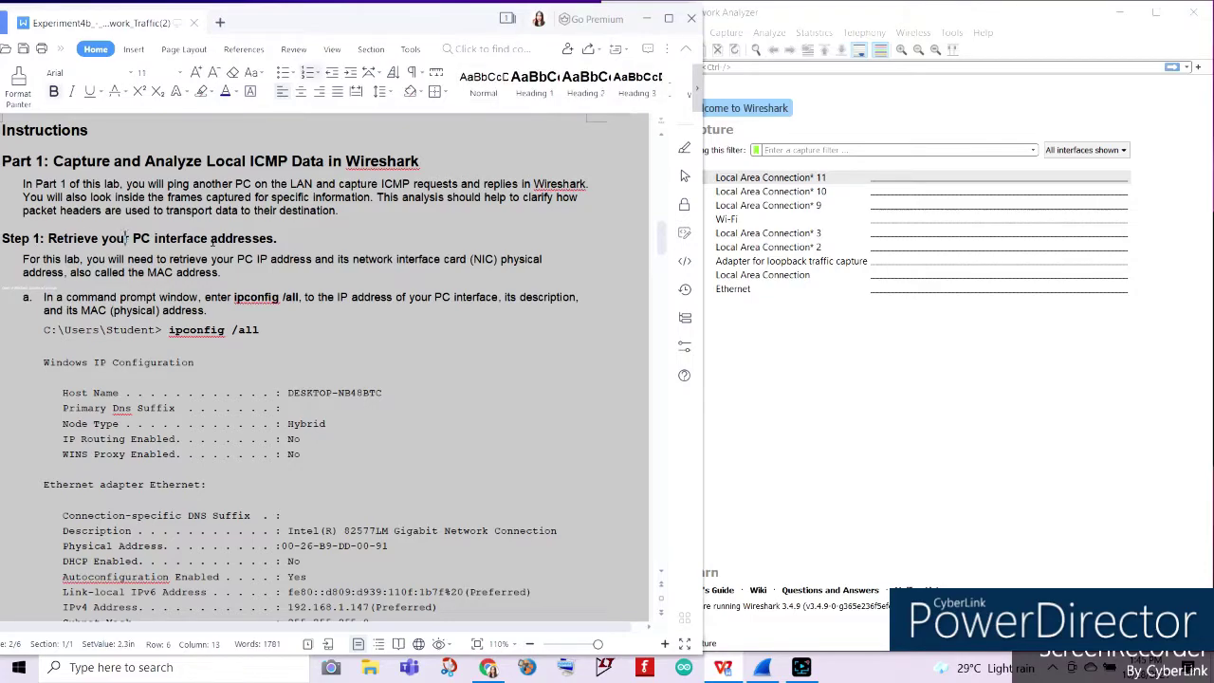
{"action": "left_click", "coordinate": [125, 279]}
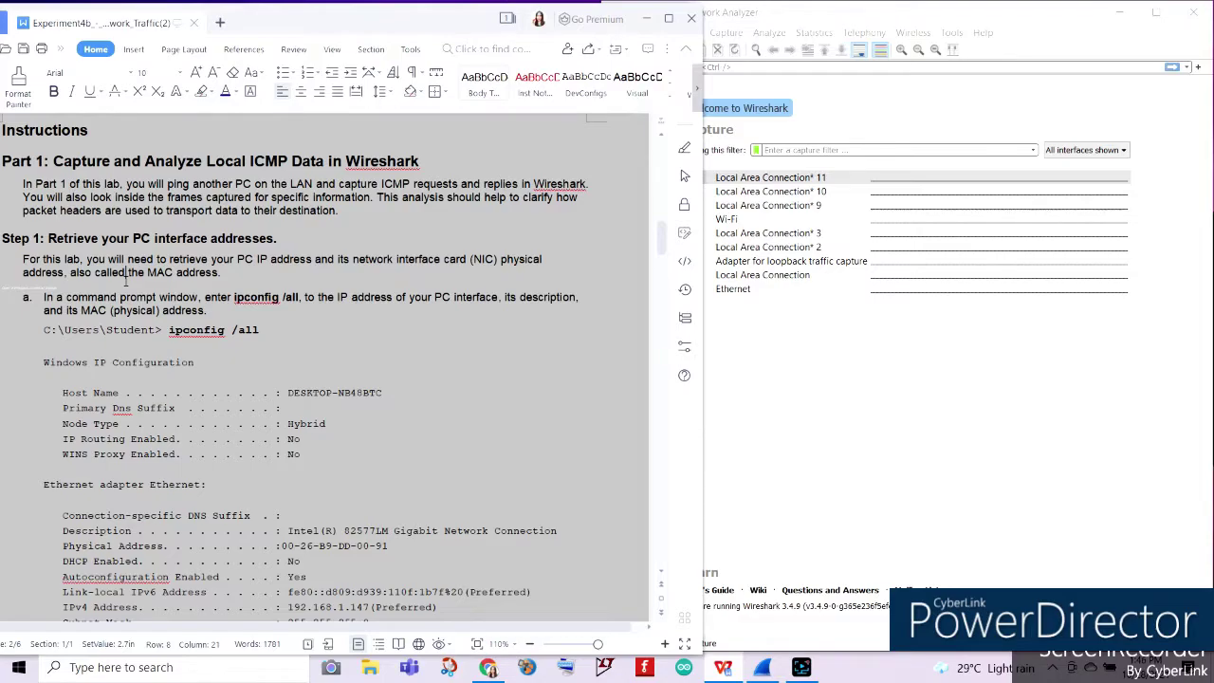
Open Command Prompt and place its window beside the Step 1 instructions of the lab document
{"action": "left_click", "coordinate": [157, 670]}
{"action": "type", "text": "cmd"}
{"action": "left_click", "coordinate": [370, 358]}
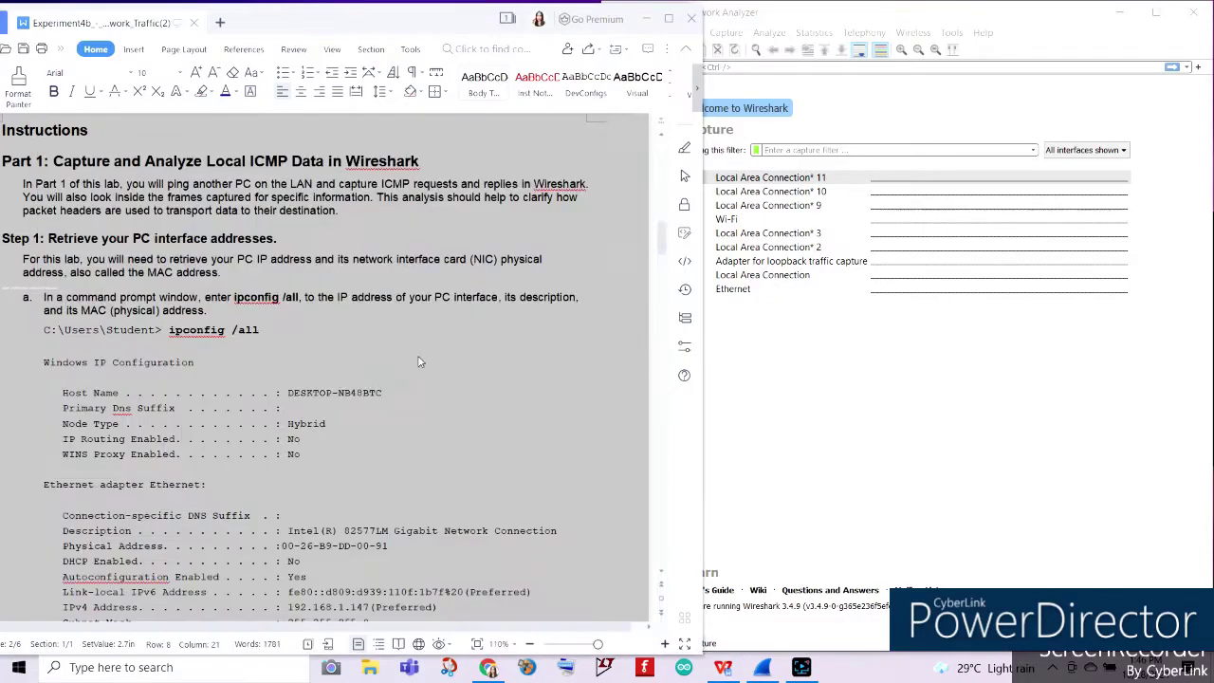
{"action": "left_click_drag", "start_coordinate": [389, 74], "coordinate": [831, 21]}
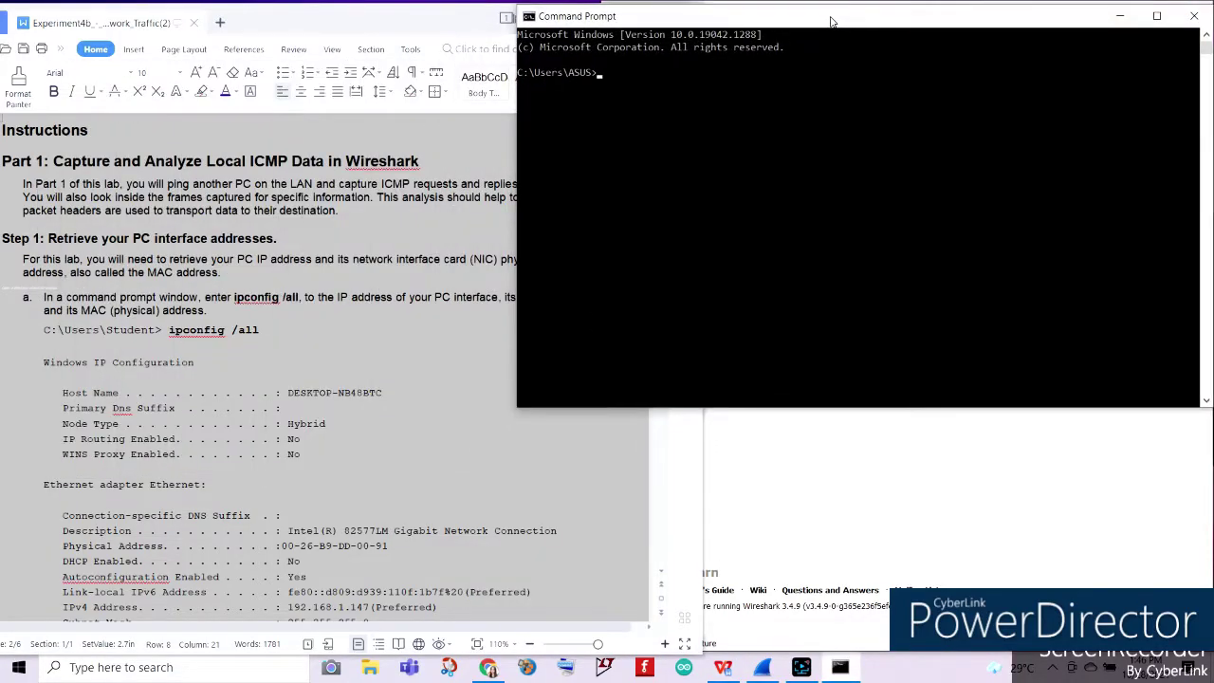
{"action": "left_click_drag", "start_coordinate": [518, 234], "coordinate": [550, 236]}
Run ipconfig /all in Command Prompt to retrieve the PC's interface addresses
{"action": "type", "text": "ip"}
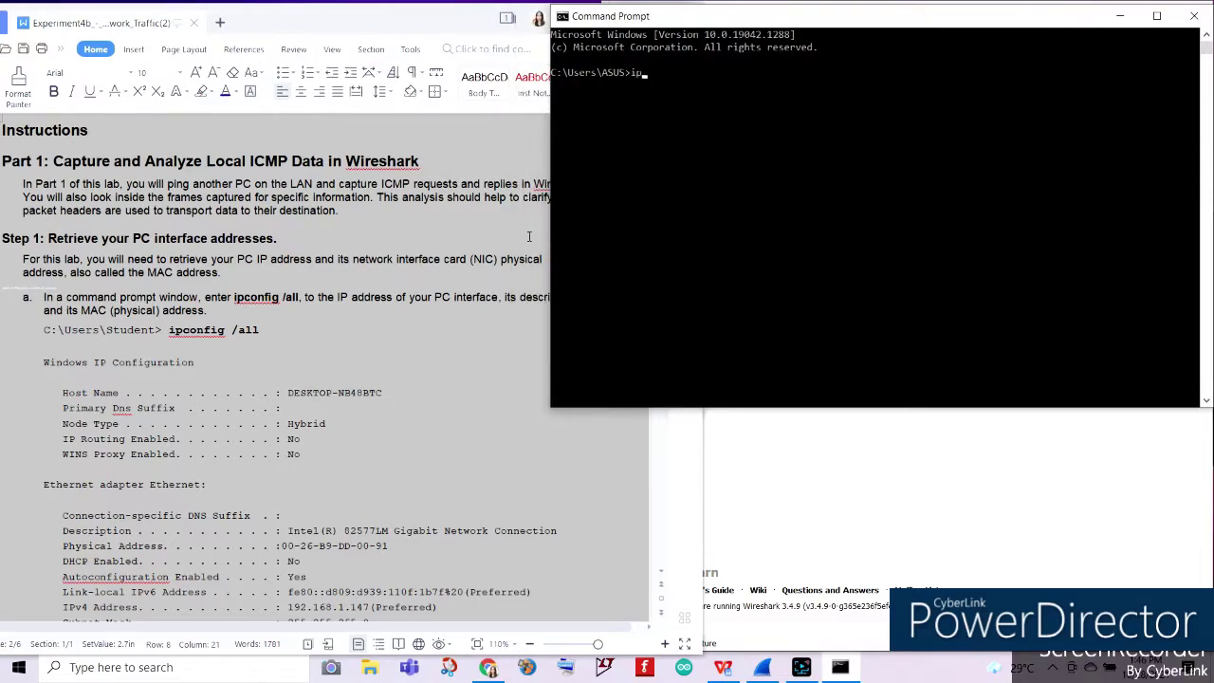
{"action": "type", "text": "conig"}
{"action": "key", "text": "BackSpace"}
{"action": "key", "text": "BackSpace"}
{"action": "key", "text": "BackSpace"}
{"action": "key", "text": "BackSpace"}
{"action": "type", "text": "nfig /all"}
{"action": "key", "text": "Return"}
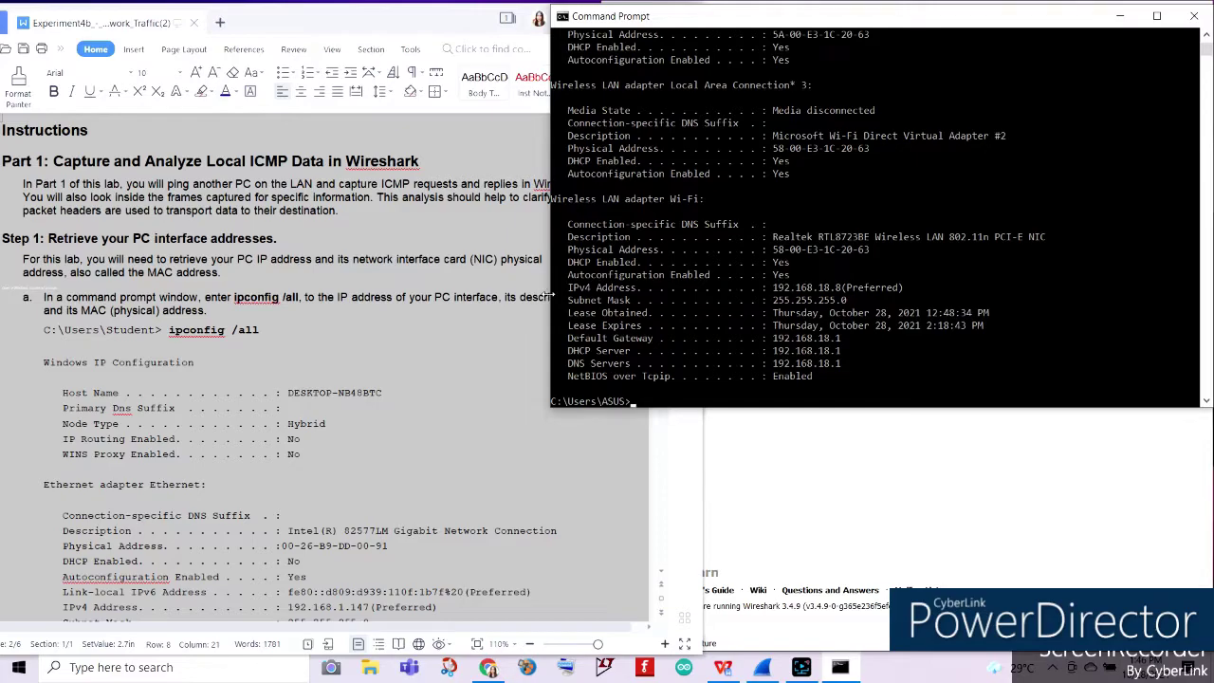
Narrow the Command Prompt window to uncover the lab document and review the Ethernet adapter's physical address in the output
{"action": "left_click_drag", "start_coordinate": [550, 292], "coordinate": [601, 299]}
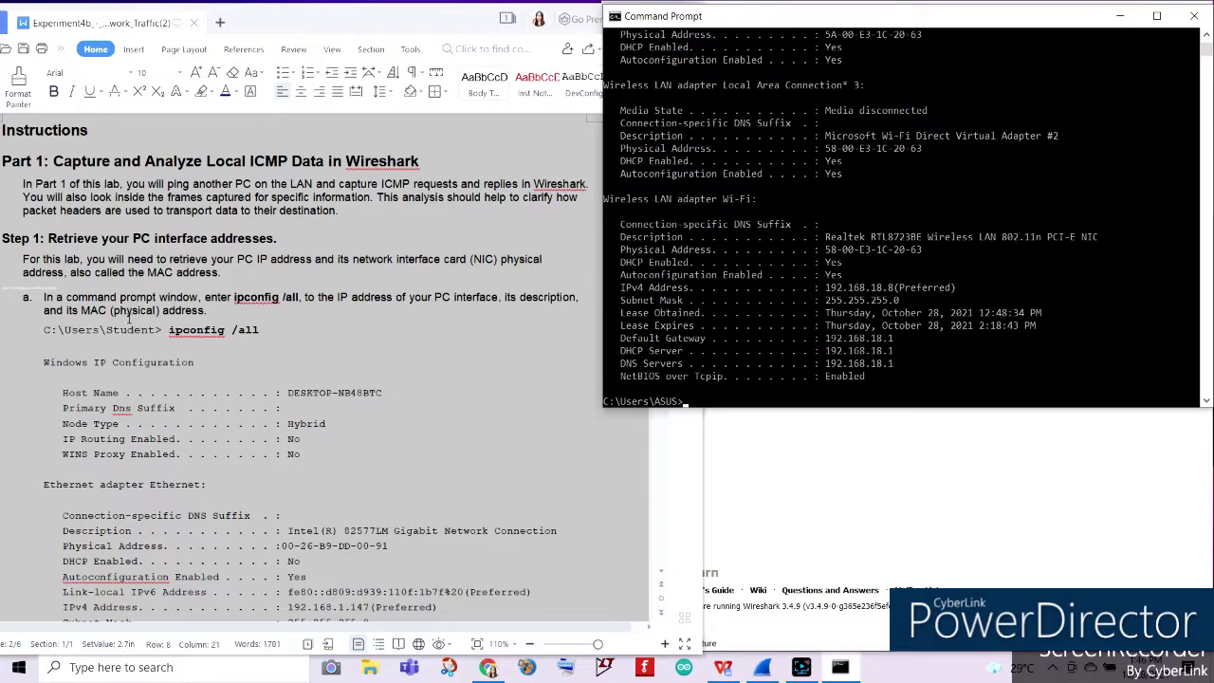
{"action": "scroll", "coordinate": [816, 258], "scroll_direction": "up", "scroll_amount": 15}
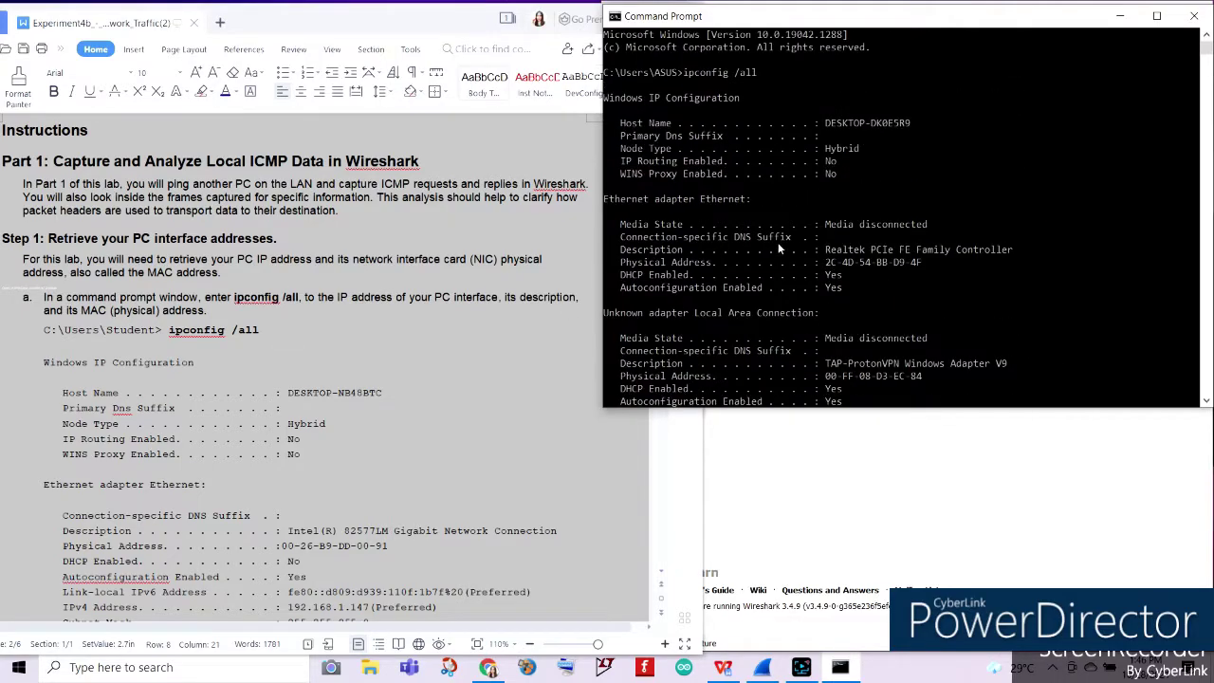
{"action": "left_click_drag", "start_coordinate": [922, 269], "coordinate": [825, 264]}
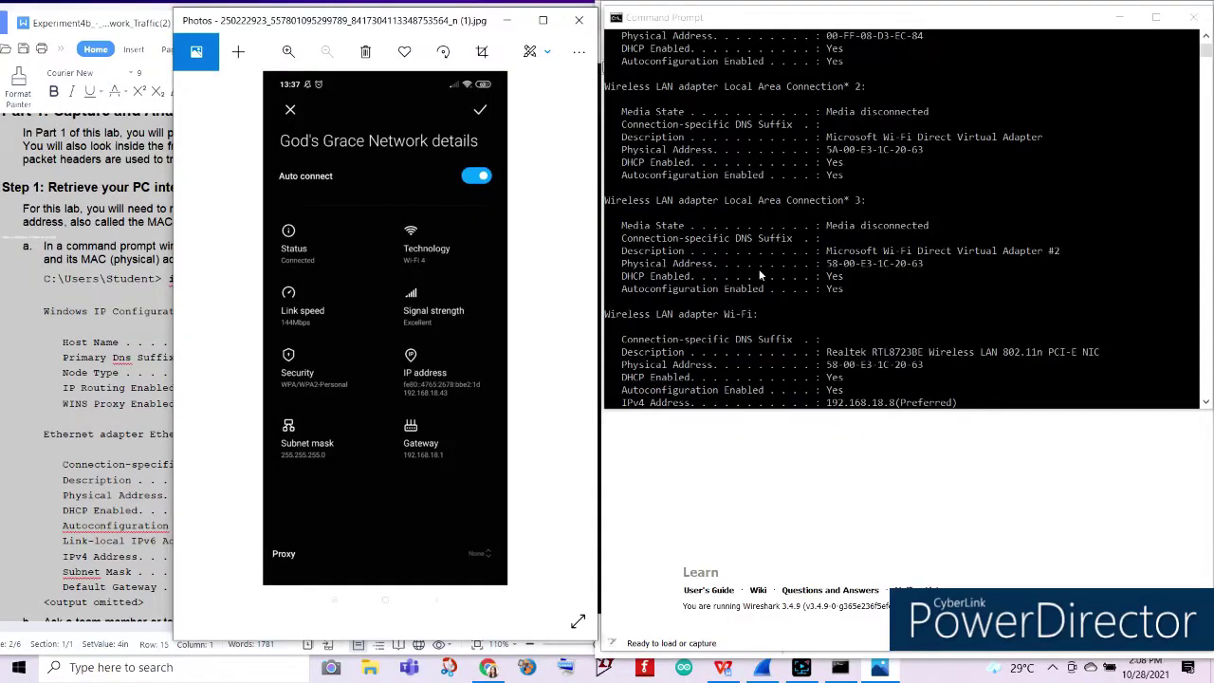
Examine the adapter addresses in the ipconfig output alongside the phone's network details screenshot, and close the photo
{"action": "scroll", "coordinate": [758, 275], "scroll_direction": "up", "scroll_amount": 10}
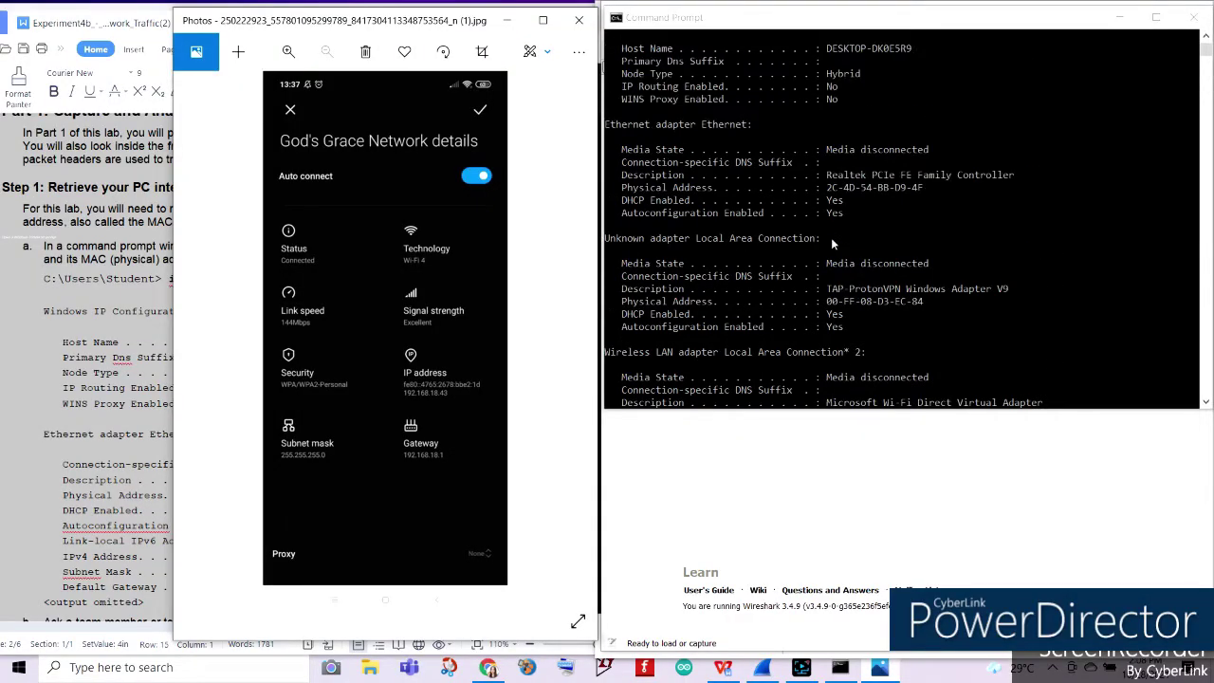
{"action": "scroll", "coordinate": [831, 237], "scroll_direction": "down", "scroll_amount": 2}
{"action": "scroll", "coordinate": [831, 243], "scroll_direction": "down", "scroll_amount": 3}
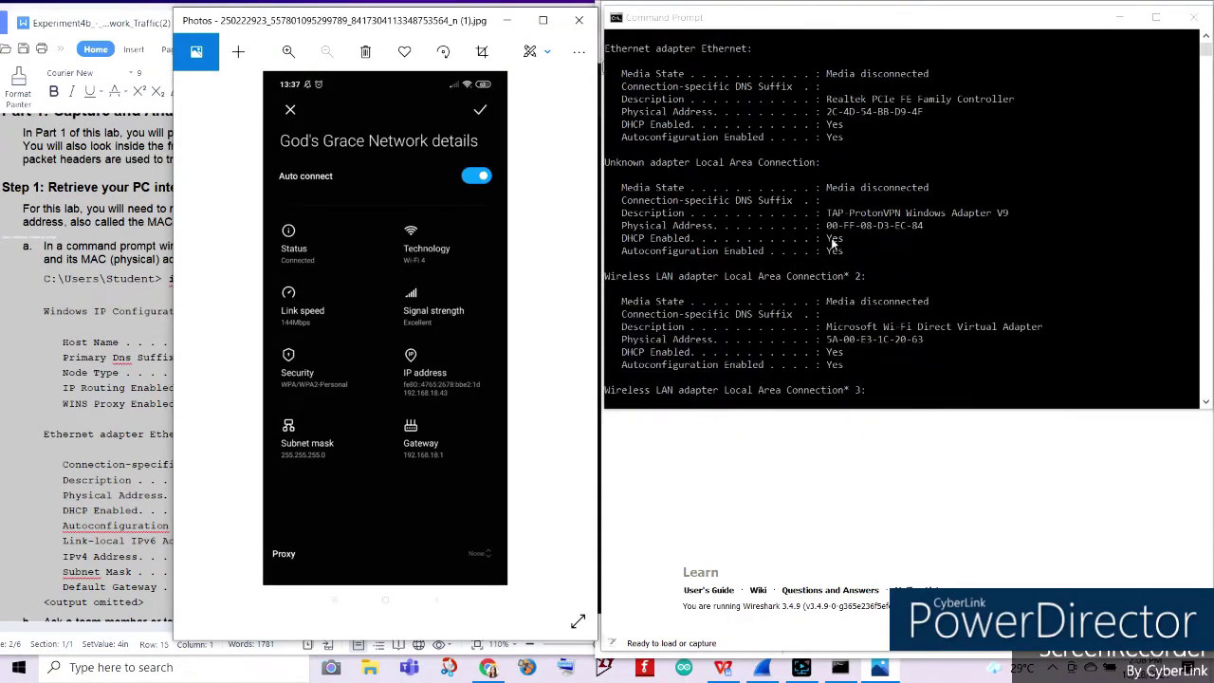
{"action": "scroll", "coordinate": [832, 244], "scroll_direction": "down", "scroll_amount": 3}
{"action": "scroll", "coordinate": [831, 237], "scroll_direction": "down", "scroll_amount": 4}
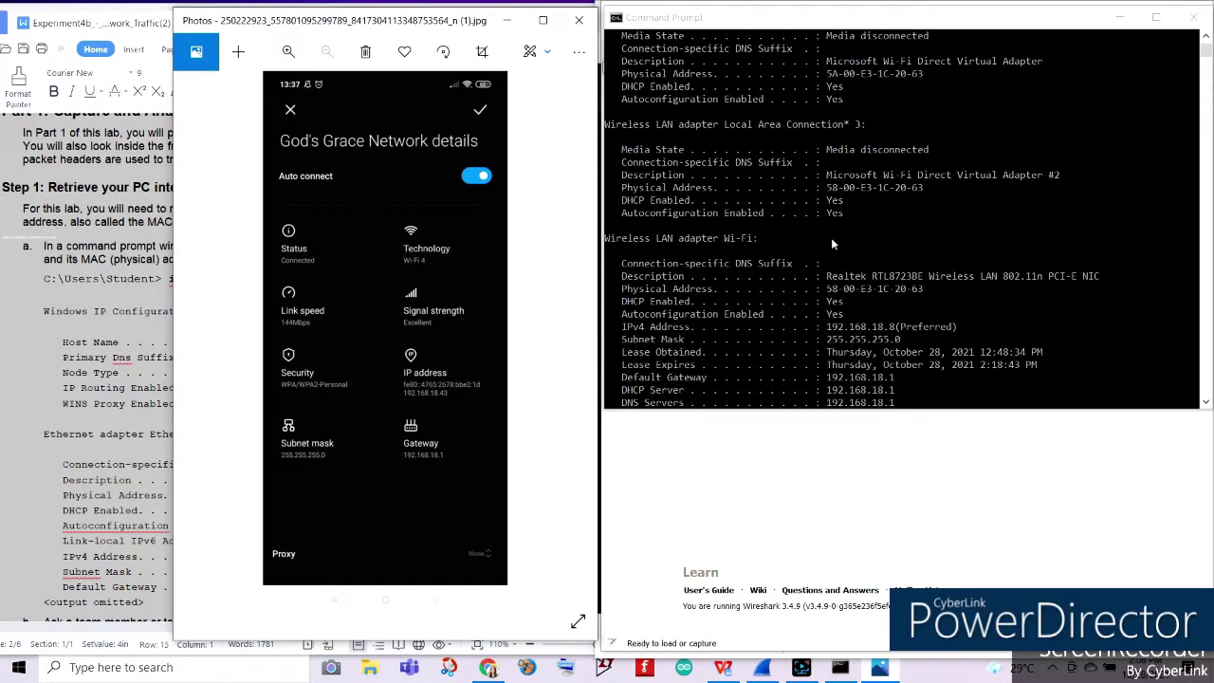
{"action": "scroll", "coordinate": [758, 245], "scroll_direction": "down", "scroll_amount": 2}
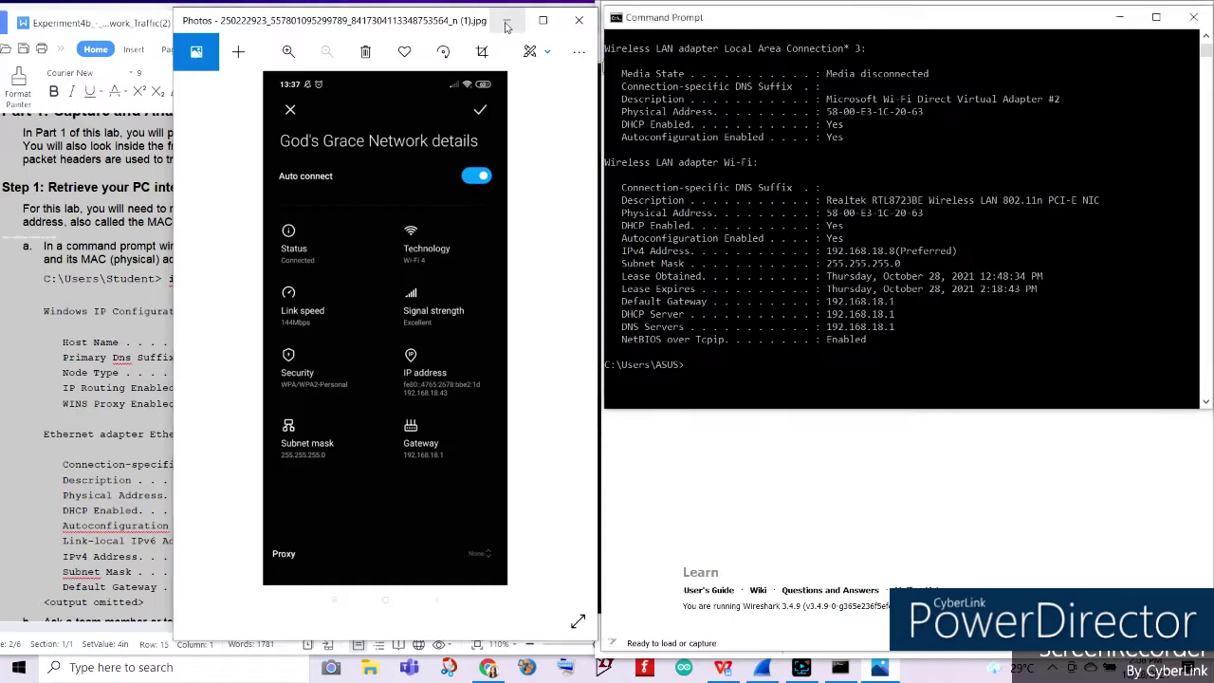
{"action": "left_click", "coordinate": [579, 20]}
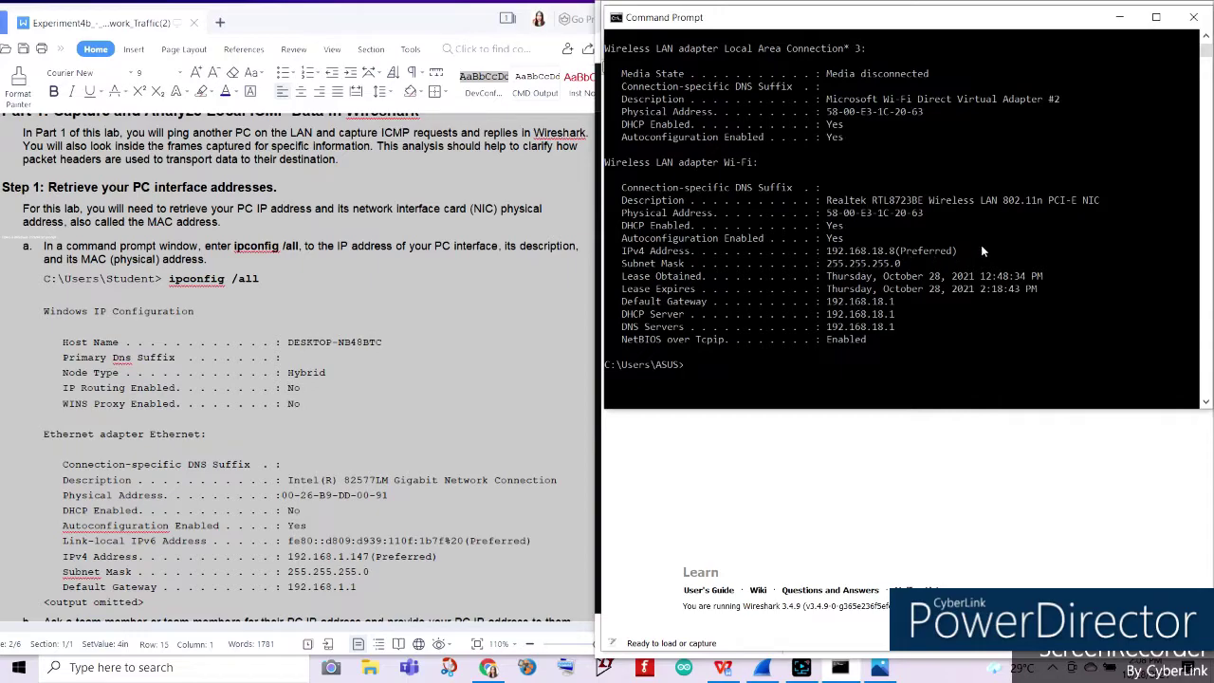
{"action": "left_click", "coordinate": [880, 667]}
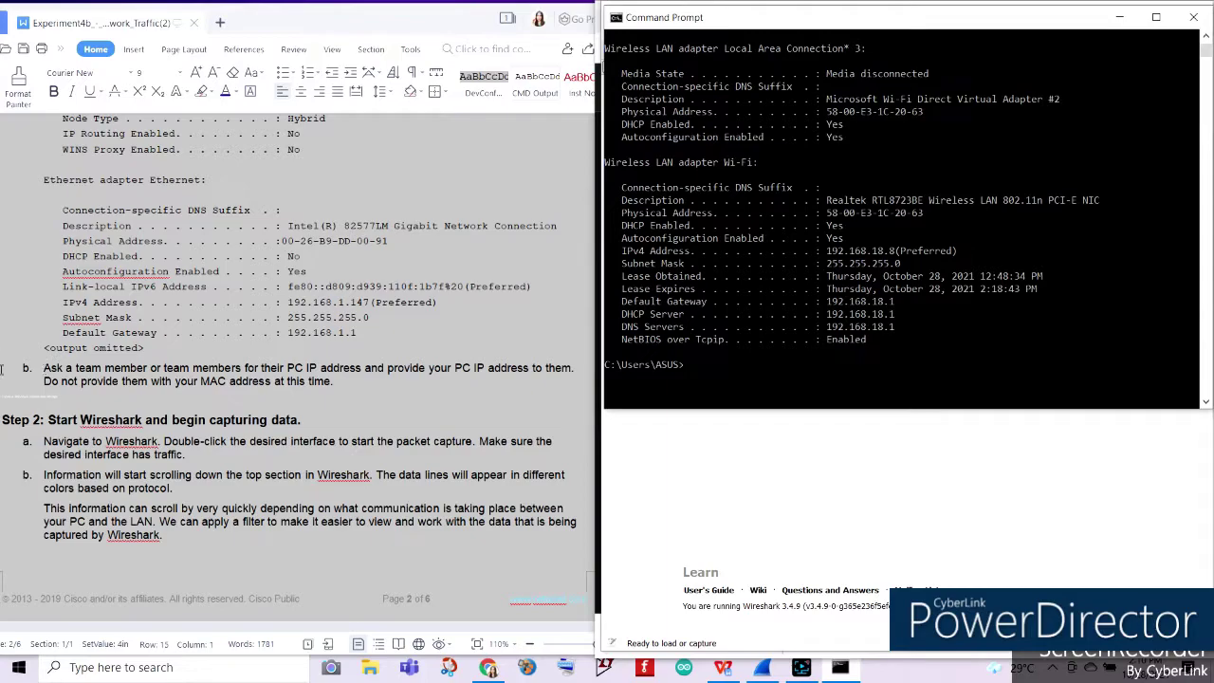
Minimize Command Prompt, follow Step 2 of the lab and start a Wireshark packet capture on the Wi-Fi interface
{"action": "scroll", "coordinate": [97, 427], "scroll_direction": "down", "scroll_amount": 5}
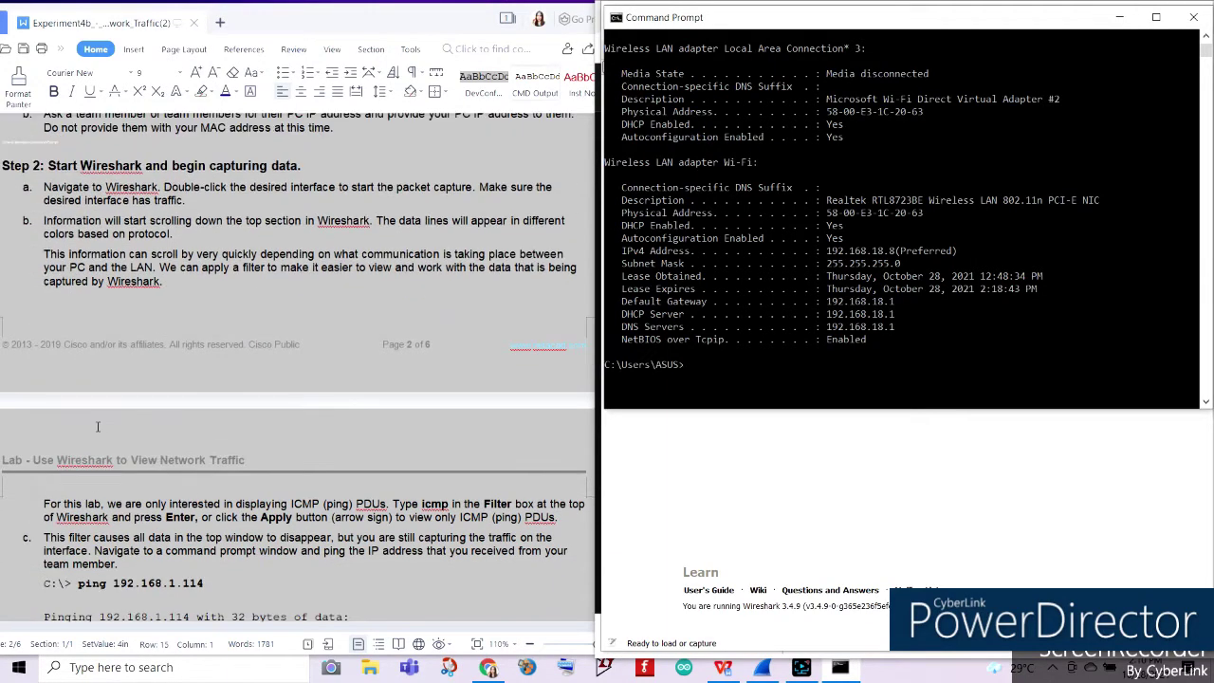
{"action": "left_click", "coordinate": [1122, 22]}
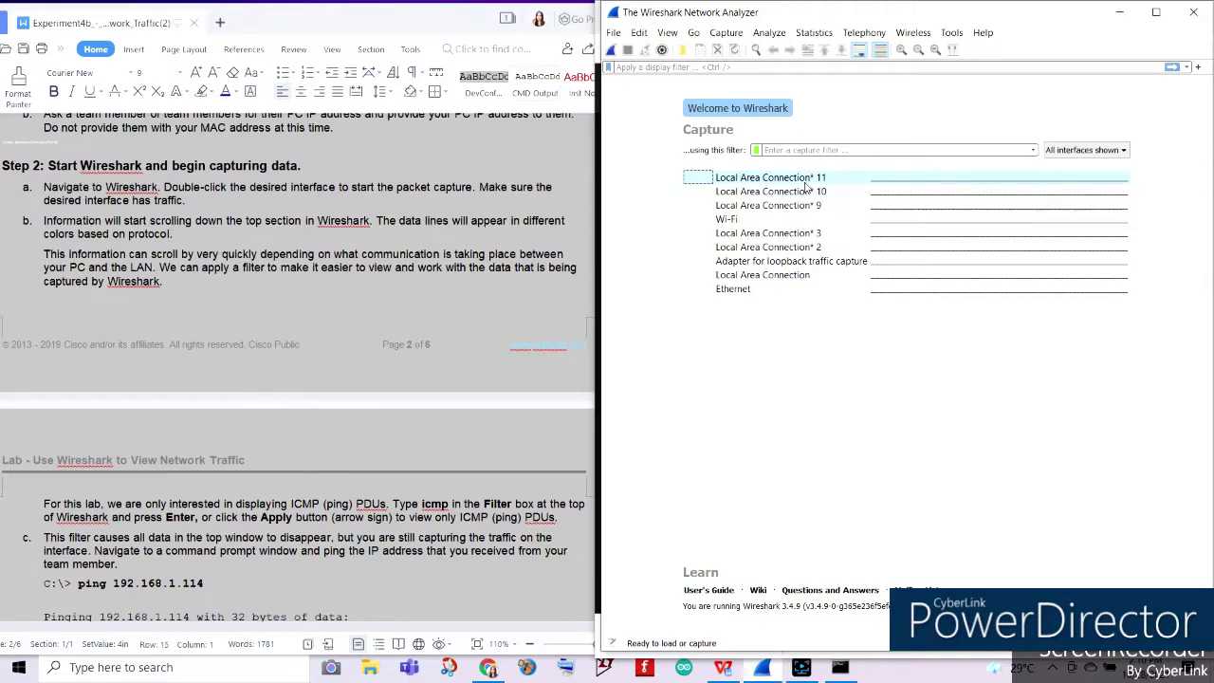
{"action": "left_click_drag", "start_coordinate": [981, 14], "coordinate": [972, 14]}
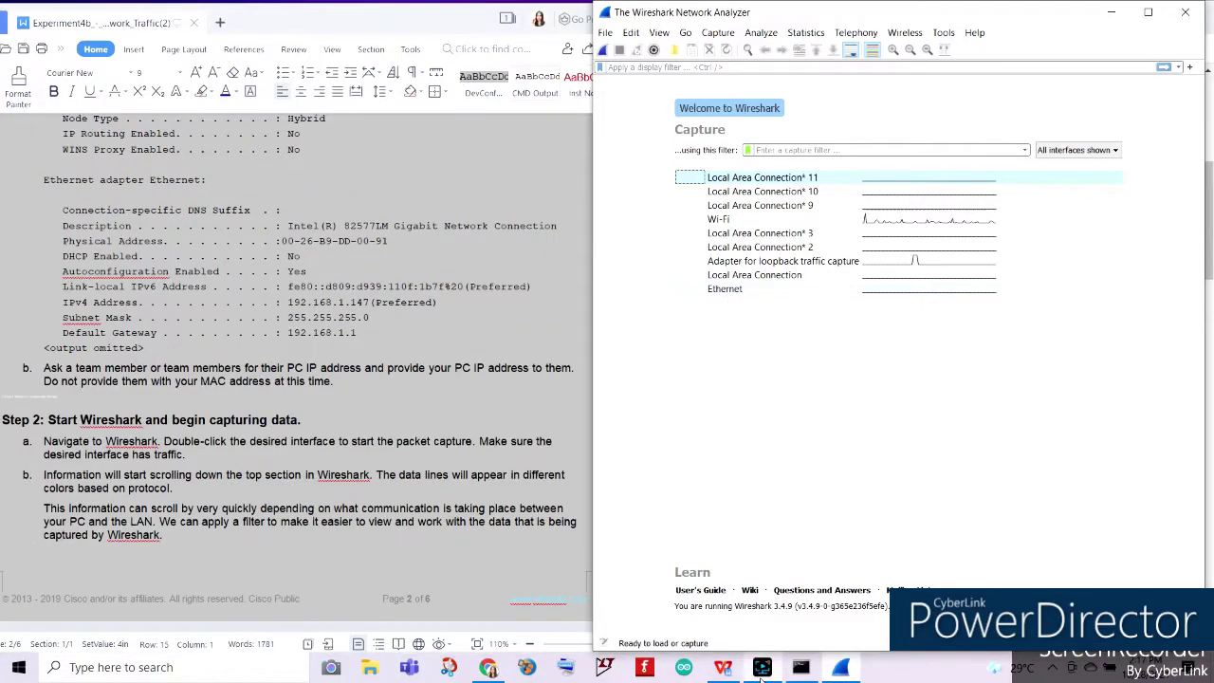
{"action": "scroll", "coordinate": [163, 531], "scroll_direction": "down", "scroll_amount": 1}
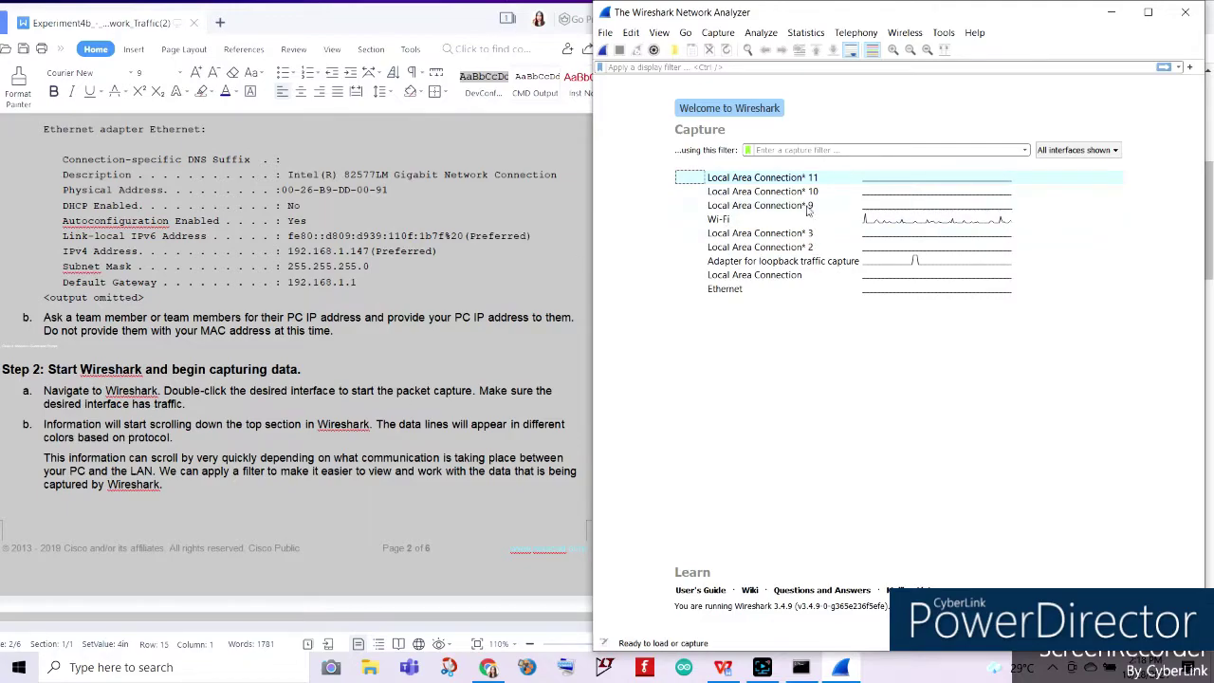
{"action": "double_click", "coordinate": [733, 219]}
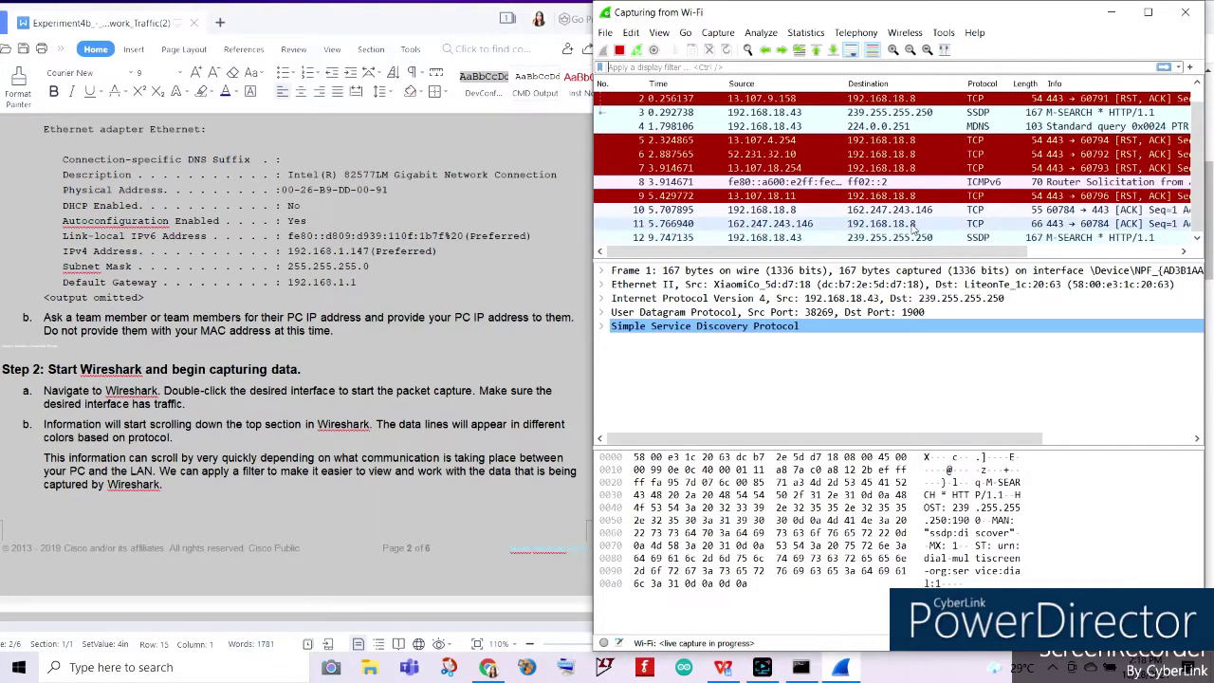
Select the first captured packet and review the destination, protocol, length and info columns of the live packet list
{"action": "left_click", "coordinate": [704, 100]}
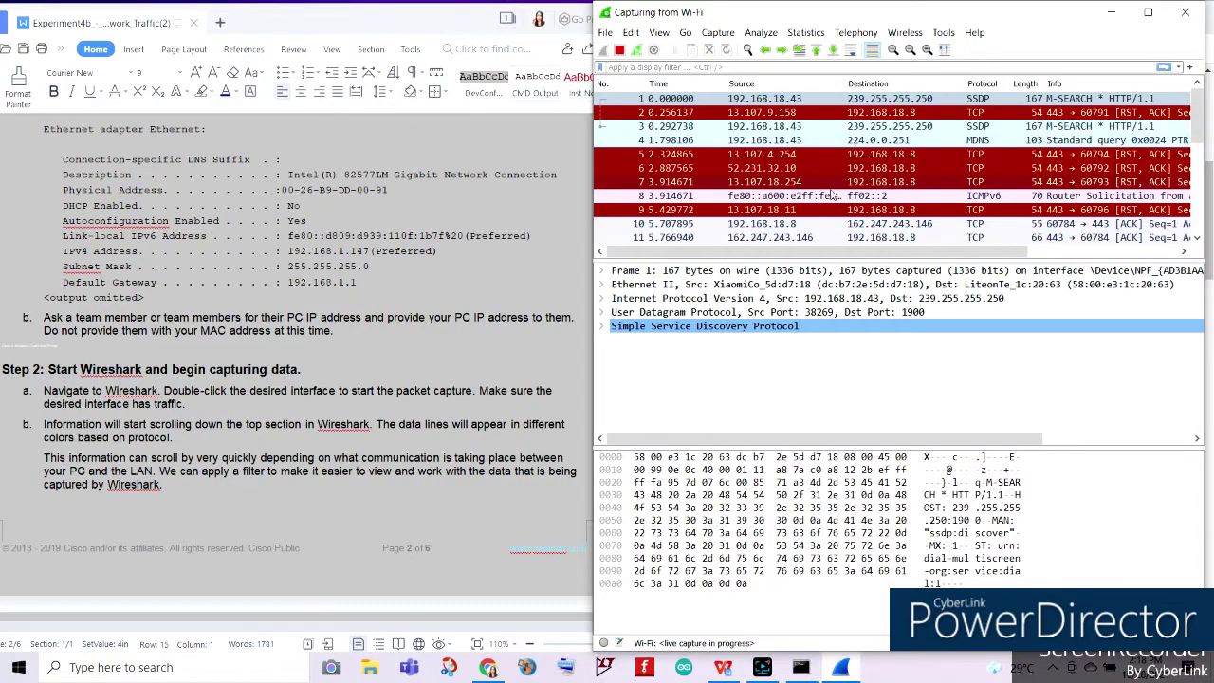
{"action": "scroll", "coordinate": [809, 238], "scroll_direction": "right", "scroll_amount": 5}
{"action": "scroll", "coordinate": [809, 227], "scroll_direction": "down", "scroll_amount": 5}
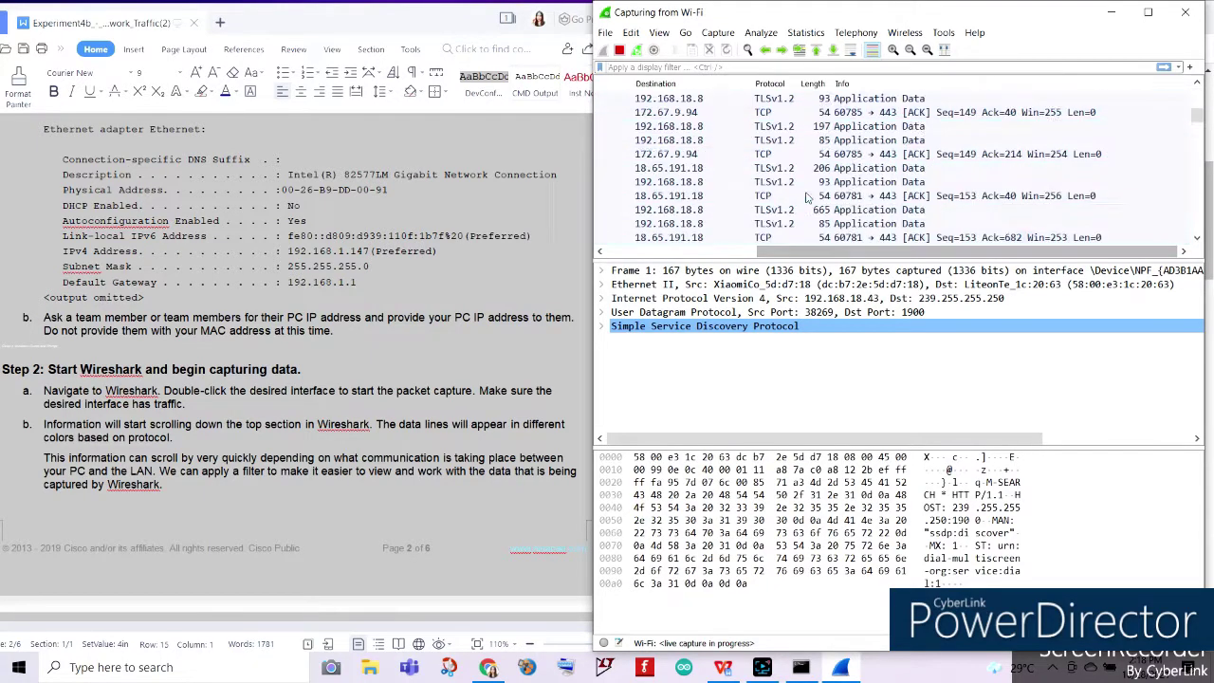
{"action": "scroll", "coordinate": [806, 203], "scroll_direction": "up", "scroll_amount": 5}
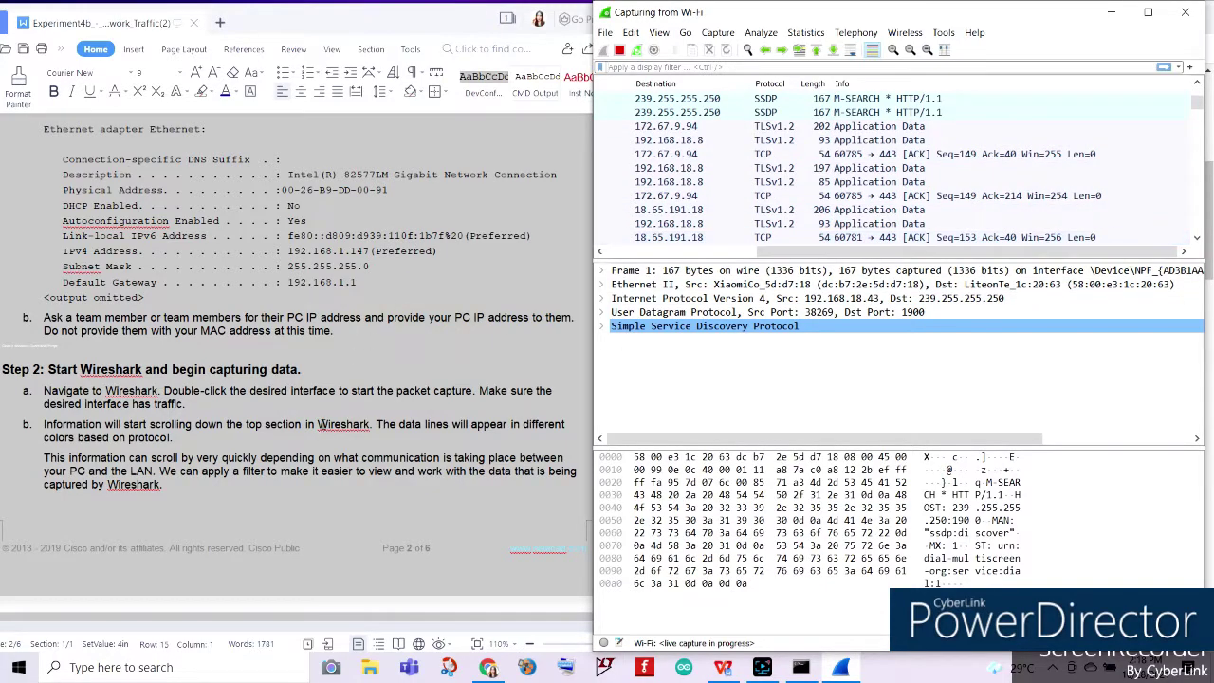
Read the lab's filter instructions and apply the display filter icmp to the running Wi-Fi capture
{"action": "scroll", "coordinate": [323, 423], "scroll_direction": "down", "scroll_amount": 4}
{"action": "scroll", "coordinate": [323, 424], "scroll_direction": "down", "scroll_amount": 7}
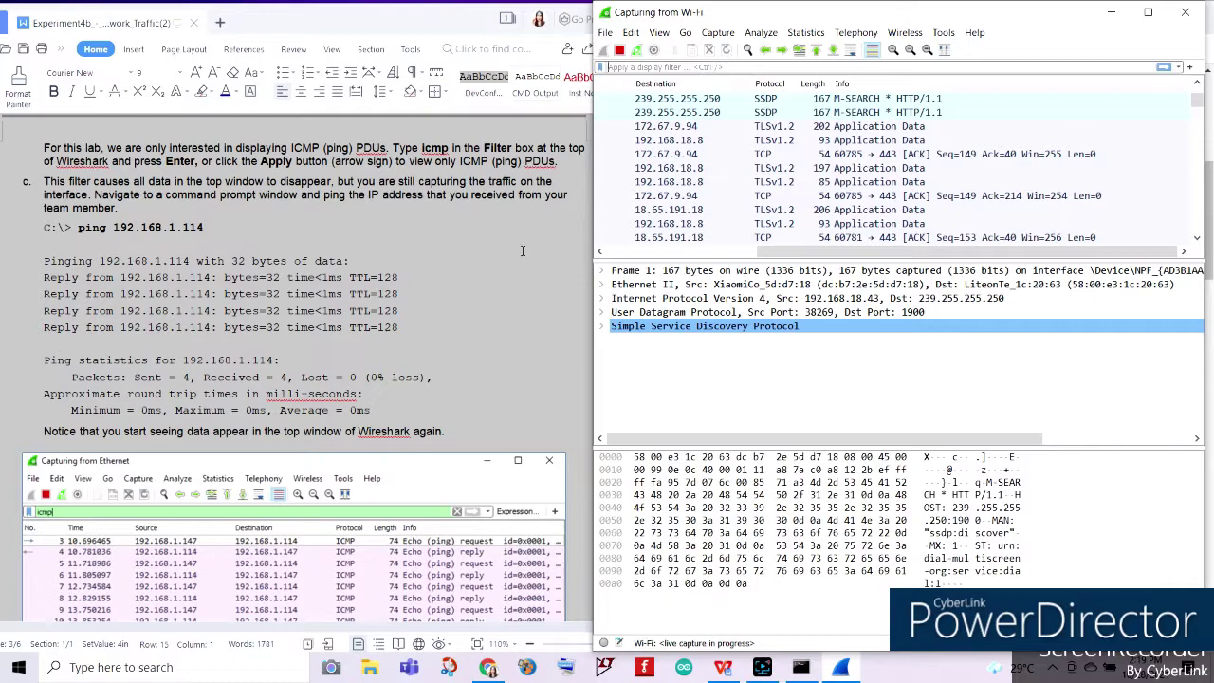
{"action": "left_click", "coordinate": [621, 70]}
{"action": "type", "text": "icmp"}
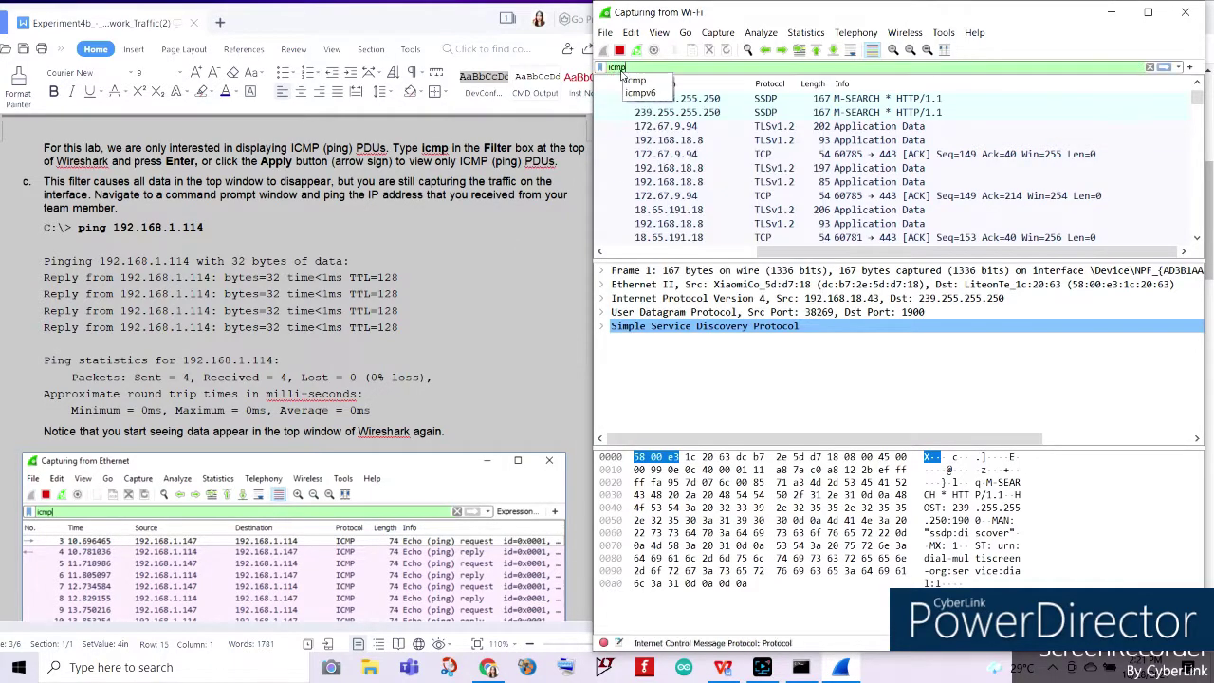
{"action": "key", "text": "Return"}
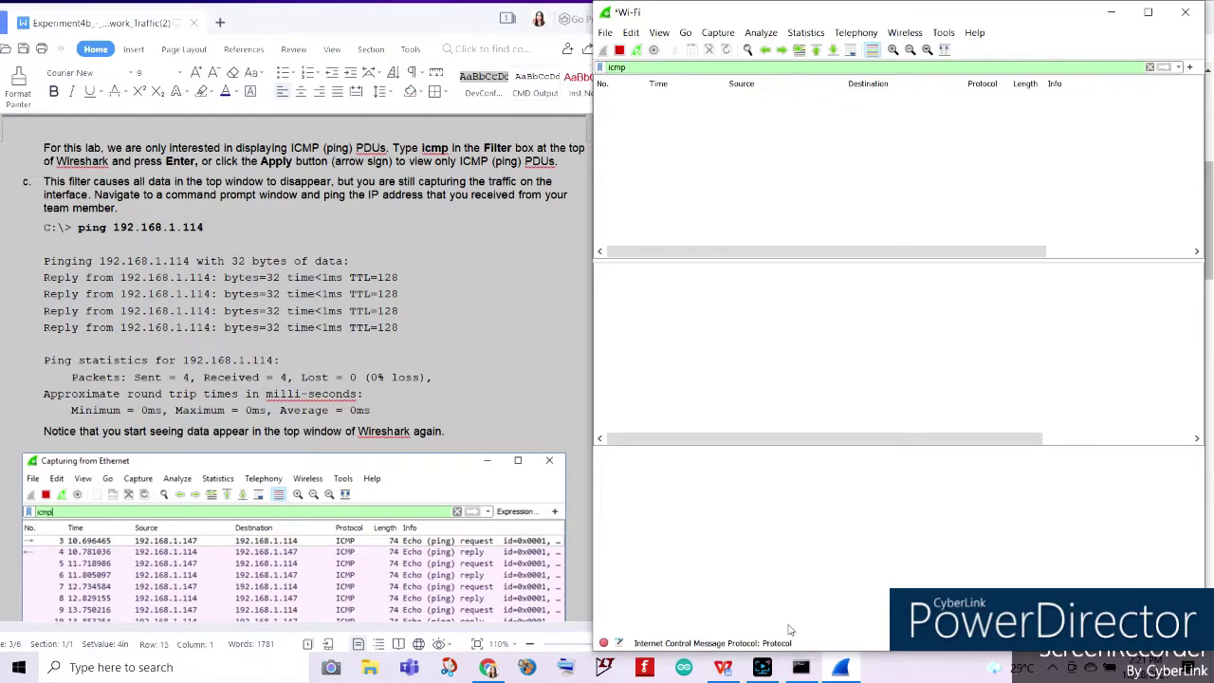
Look up the phone's IP address in its network details screenshot and ping 192.168.18.43 from Command Prompt
{"action": "left_click", "coordinate": [801, 667]}
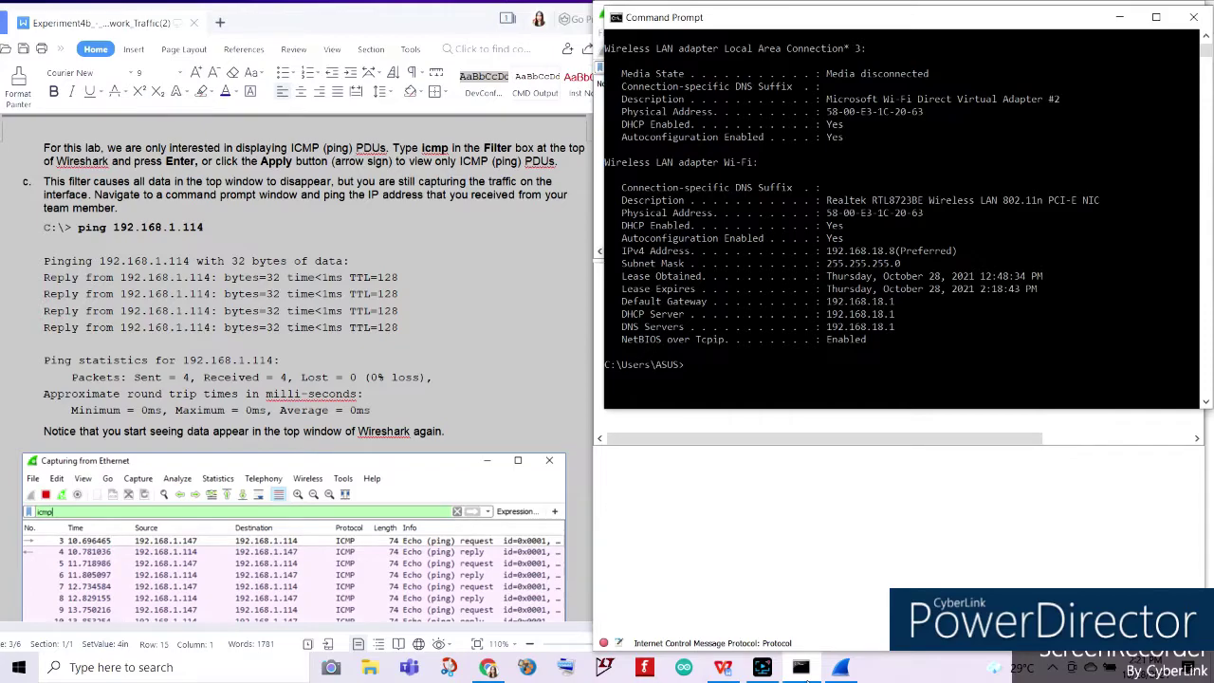
{"action": "scroll", "coordinate": [745, 374], "scroll_direction": "down", "scroll_amount": 5}
{"action": "scroll", "coordinate": [744, 374], "scroll_direction": "up", "scroll_amount": 5}
{"action": "scroll", "coordinate": [745, 373], "scroll_direction": "down", "scroll_amount": 1}
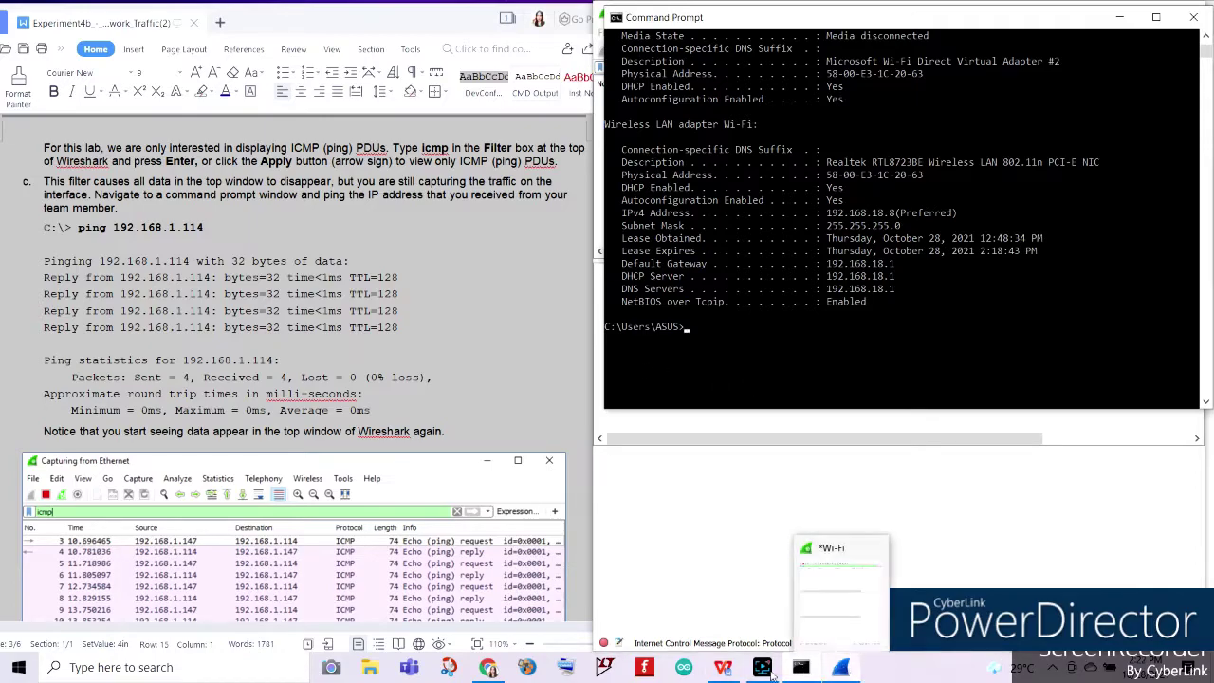
{"action": "left_click", "coordinate": [403, 661]}
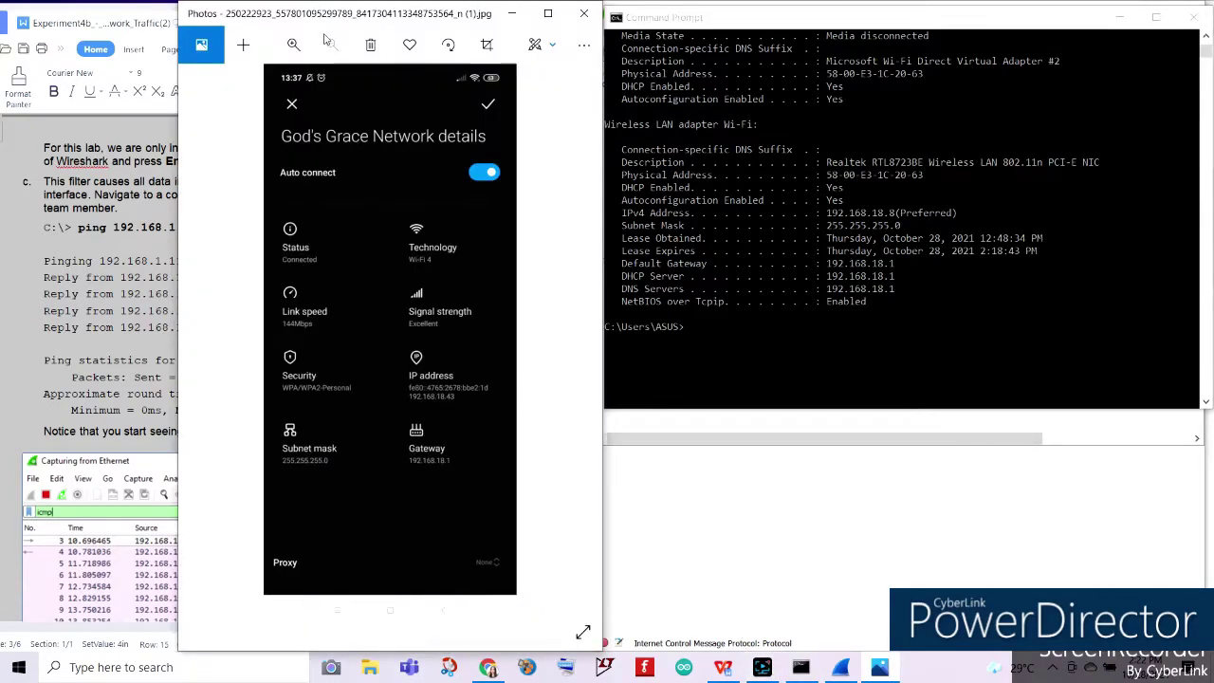
{"action": "mouse_move", "coordinate": [316, 16]}
{"action": "left_mouse_down"}
{"action": "mouse_move", "coordinate": [778, 143]}
{"action": "mouse_move", "coordinate": [532, 131]}
{"action": "mouse_move", "coordinate": [300, 32]}
{"action": "left_mouse_up"}
{"action": "left_click", "coordinate": [690, 328]}
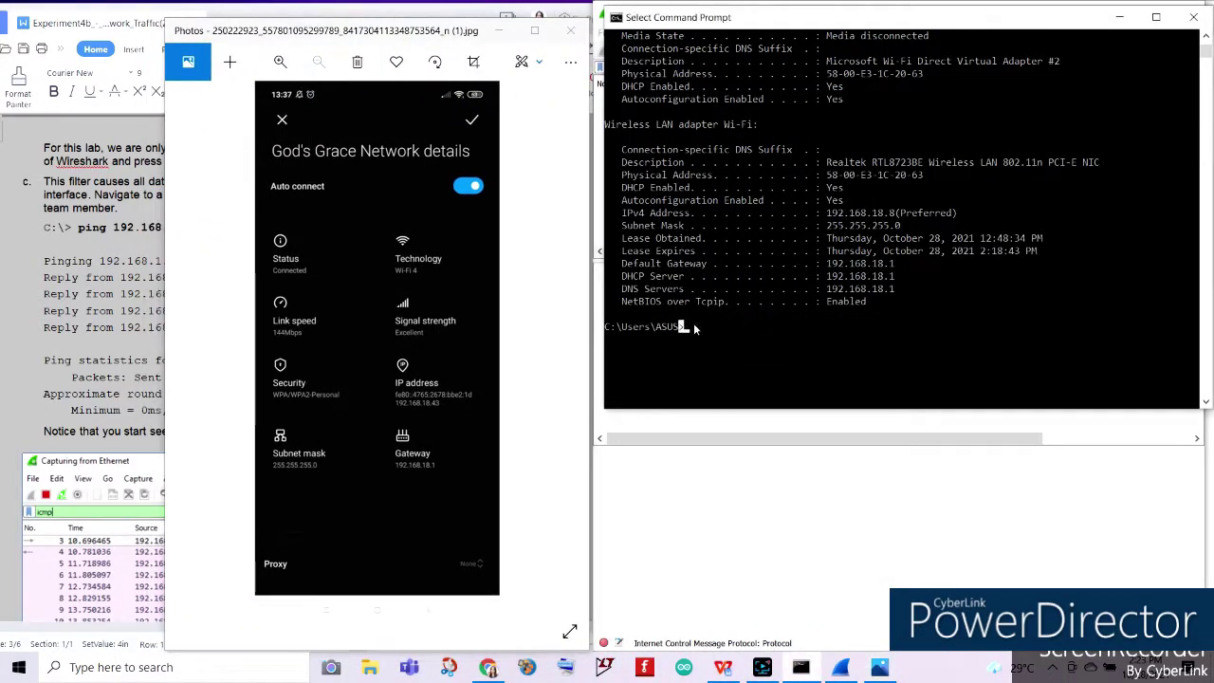
{"action": "type", "text": "ping "}
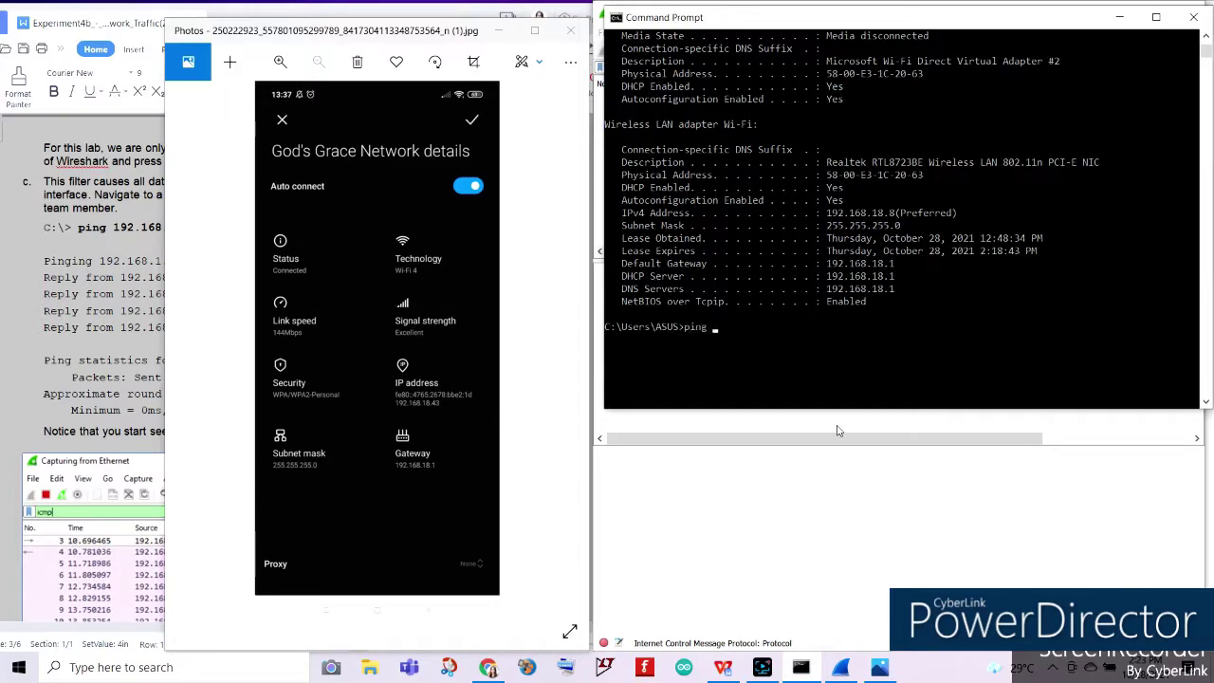
{"action": "type", "text": "192.168.18.43"}
{"action": "key", "text": "Return"}
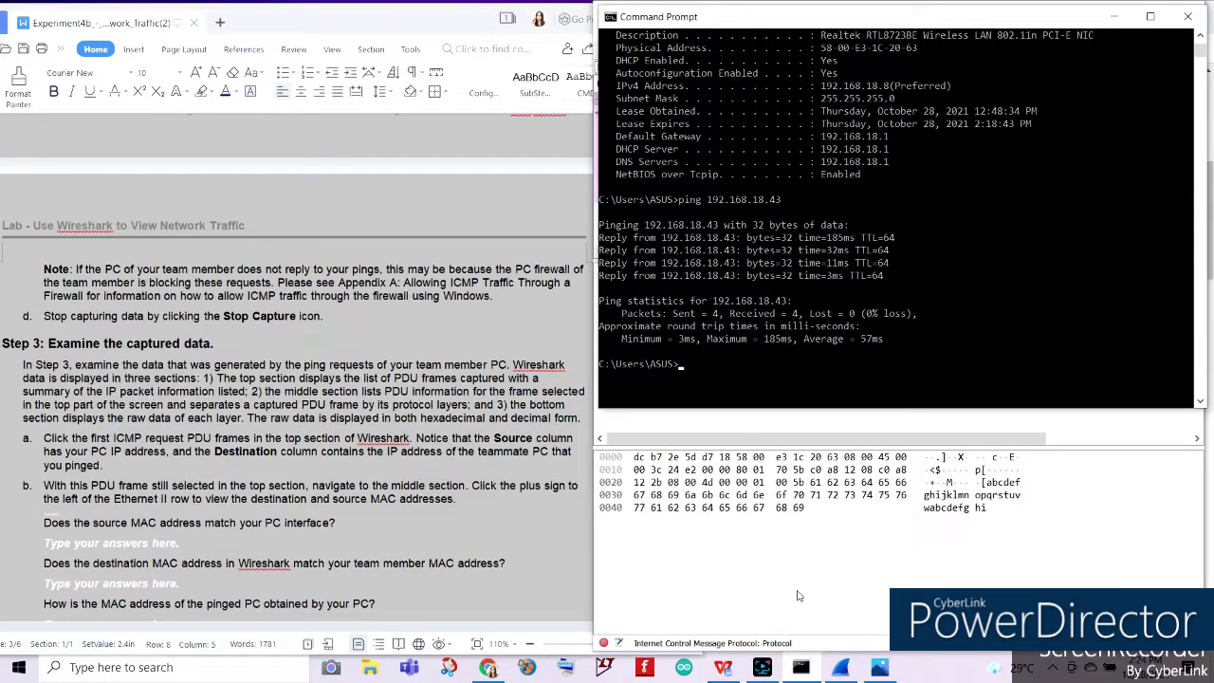
Move Command Prompt aside to compare the ping output with the captured ICMP packets and the lab's sample, and put it back
{"action": "scroll", "coordinate": [342, 414], "scroll_direction": "up", "scroll_amount": 10}
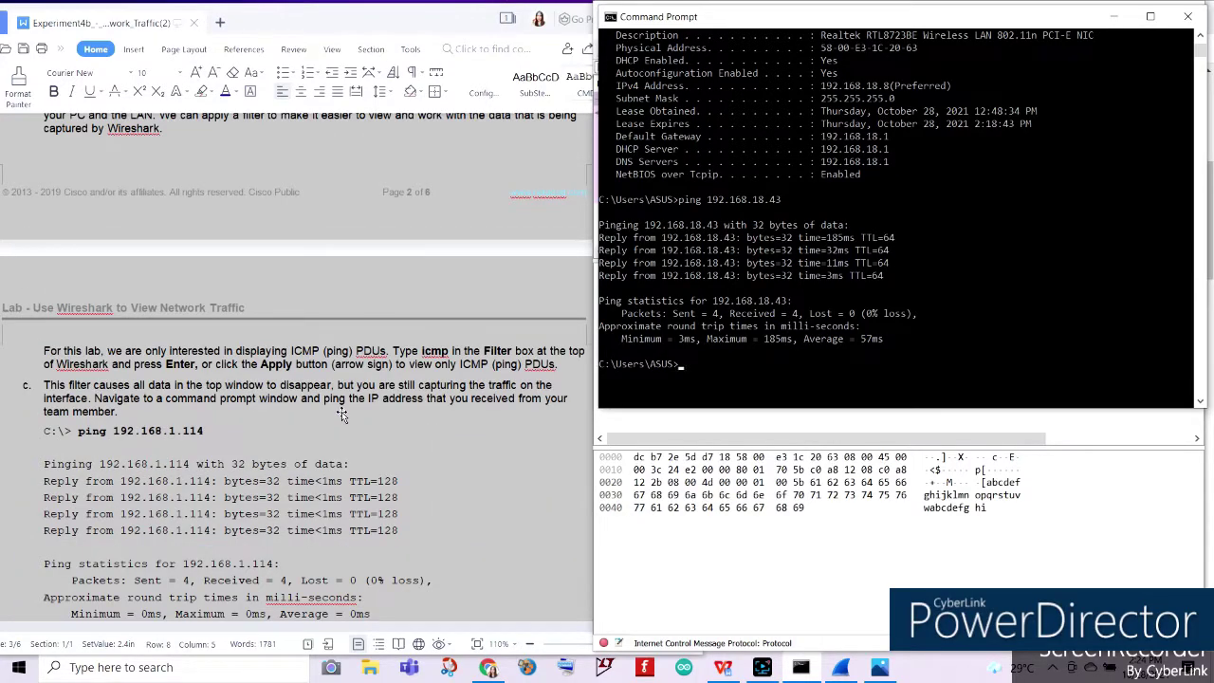
{"action": "scroll", "coordinate": [341, 414], "scroll_direction": "down", "scroll_amount": 3}
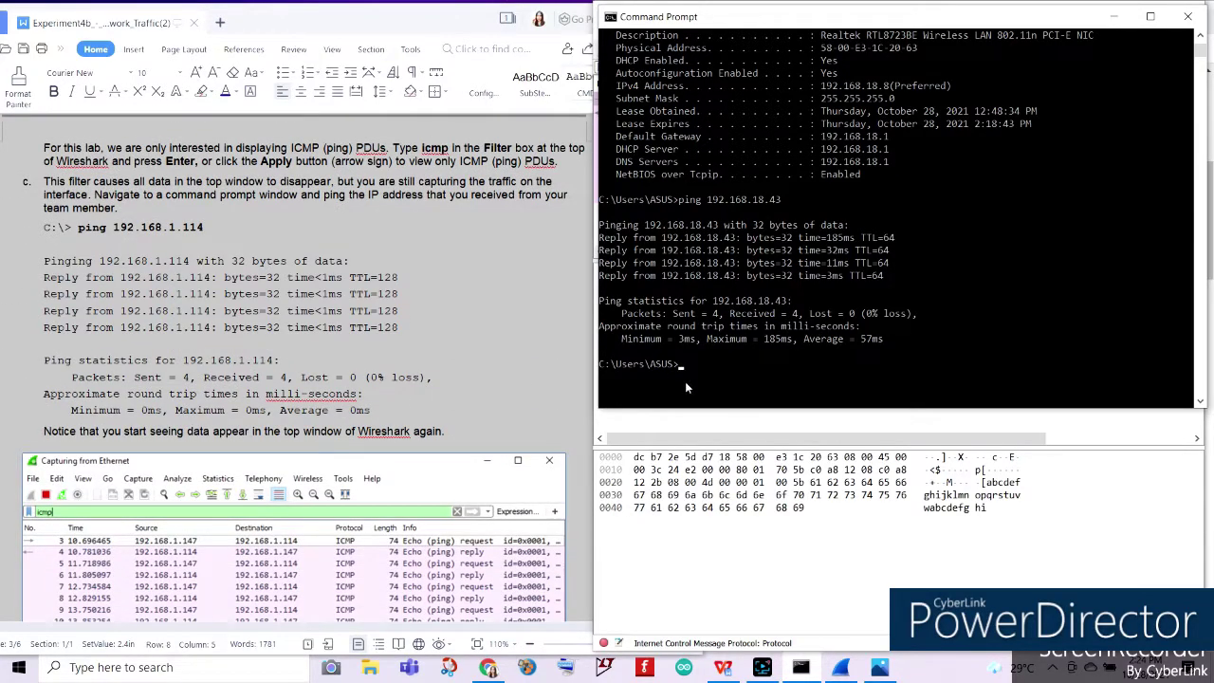
{"action": "left_click_drag", "start_coordinate": [890, 31], "coordinate": [282, 35]}
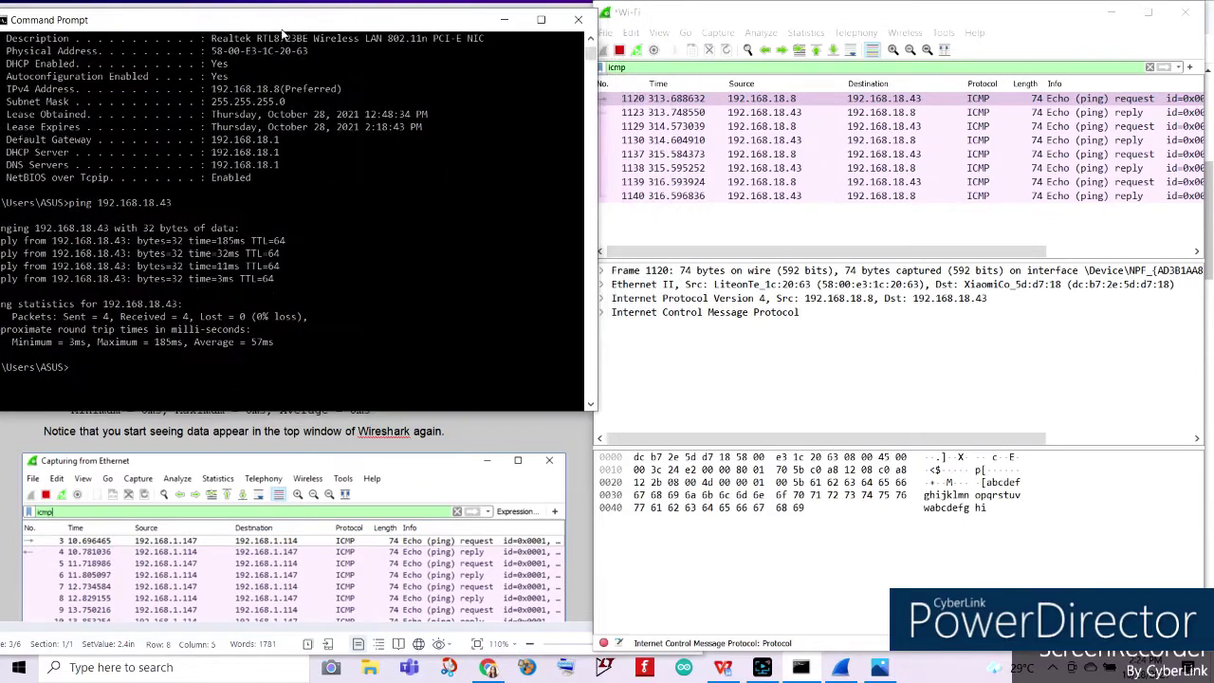
{"action": "left_click", "coordinate": [598, 136]}
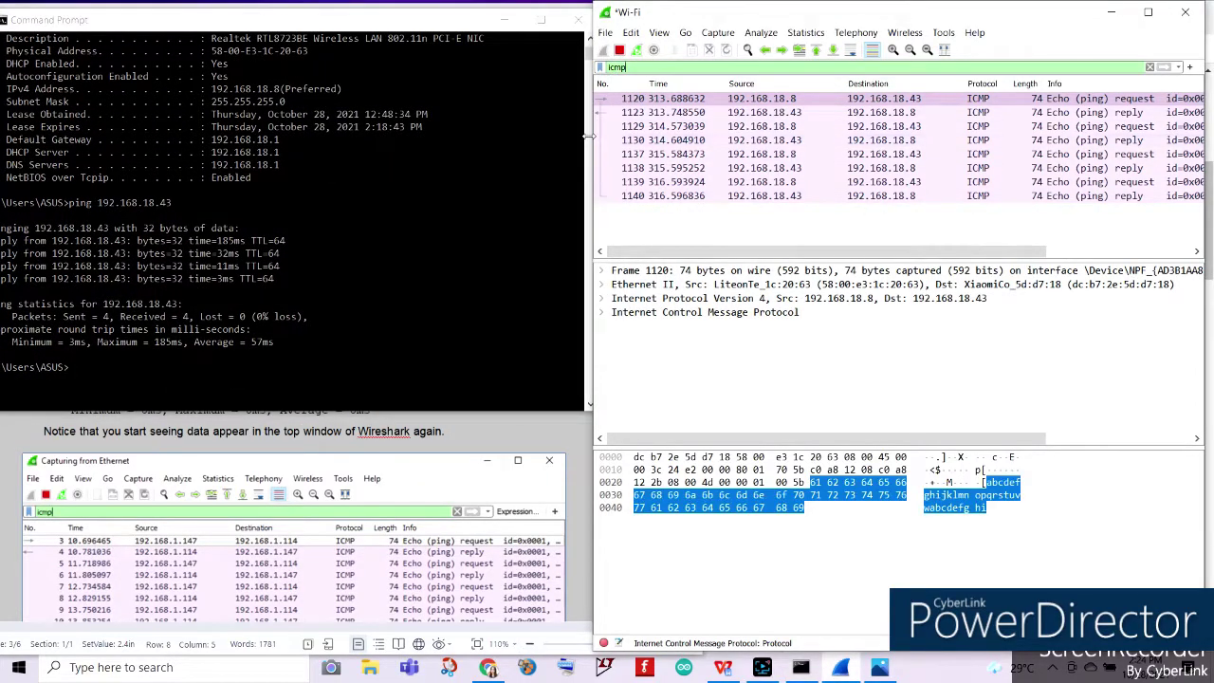
{"action": "left_click_drag", "start_coordinate": [598, 135], "coordinate": [606, 136]}
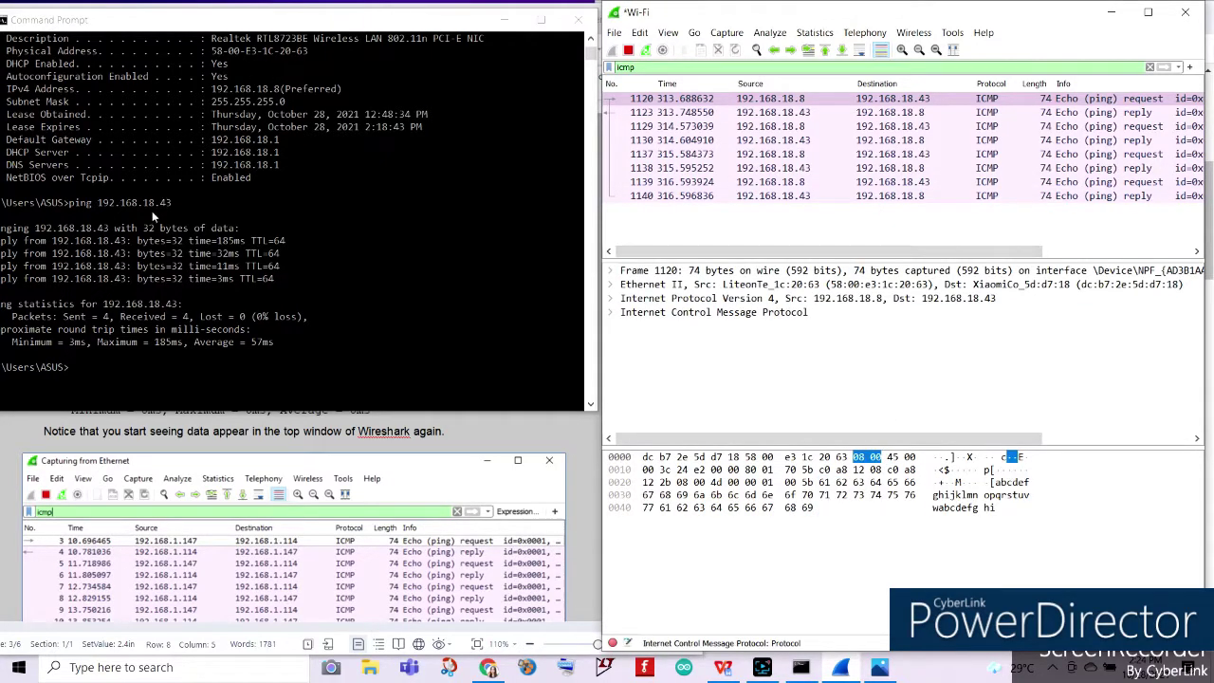
{"action": "left_click_drag", "start_coordinate": [258, 23], "coordinate": [862, 17]}
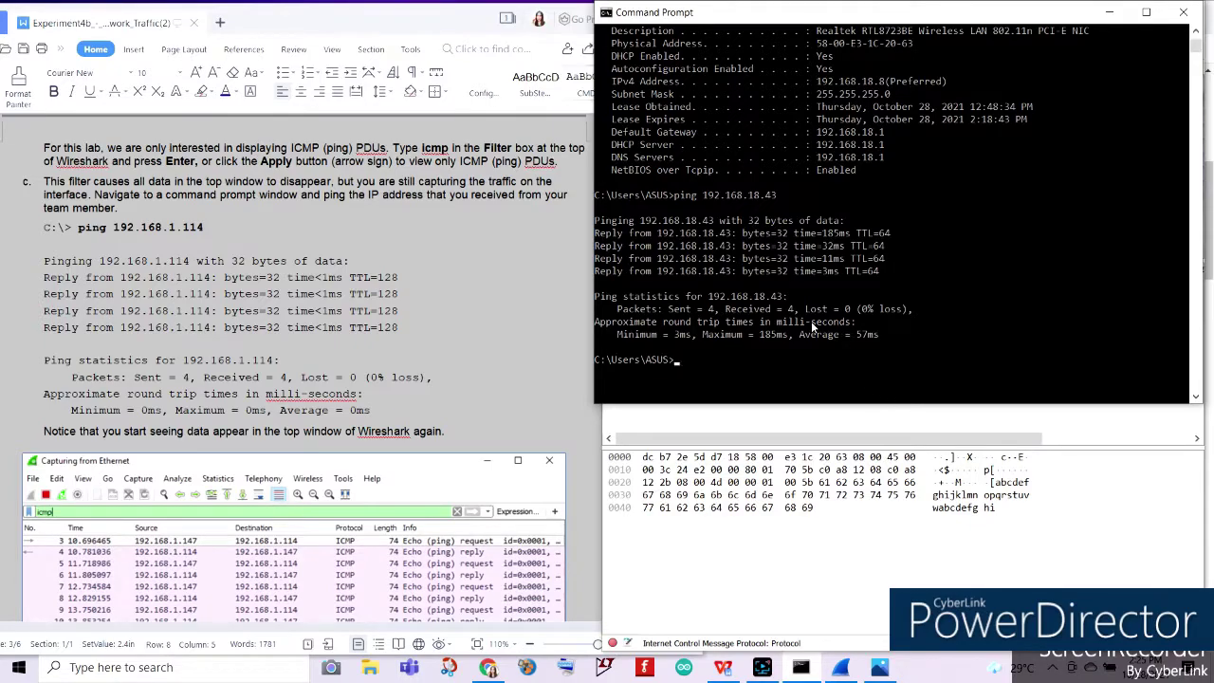
Read the lab's note about firewalls blocking ping replies and the instruction in step d for stopping the capture
{"action": "scroll", "coordinate": [138, 381], "scroll_direction": "down", "scroll_amount": 10}
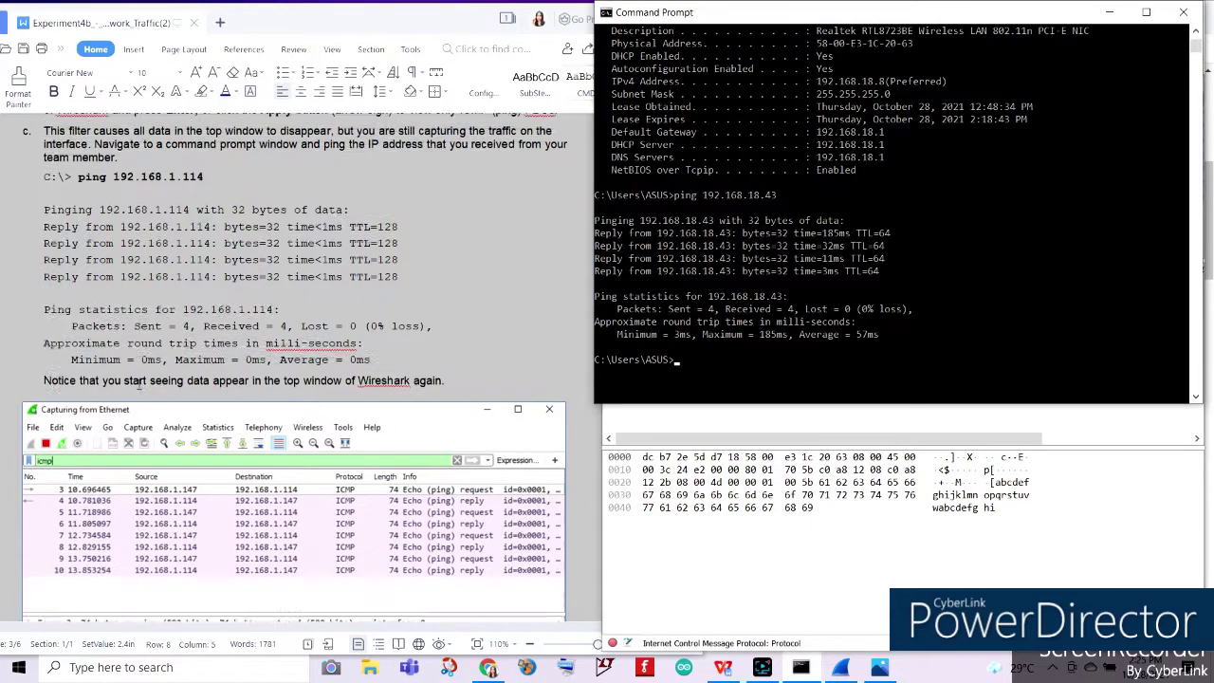
{"action": "scroll", "coordinate": [139, 383], "scroll_direction": "down", "scroll_amount": 3}
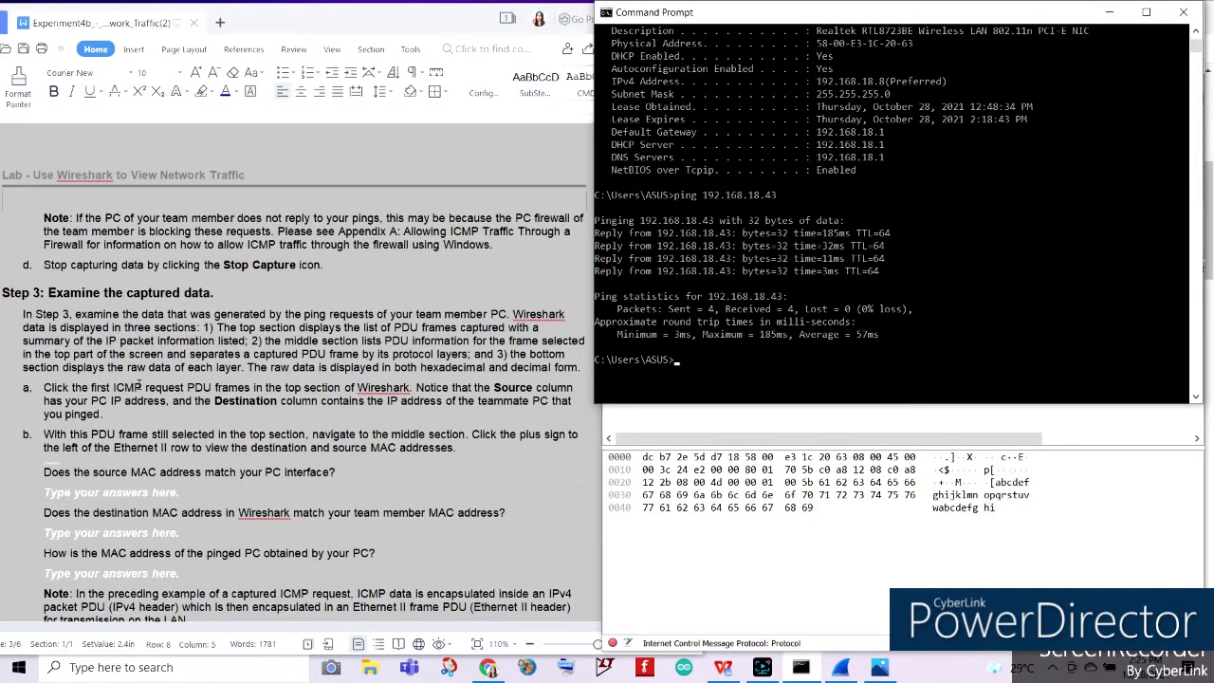
{"action": "left_click", "coordinate": [121, 244]}
{"action": "scroll", "coordinate": [193, 233], "scroll_direction": "down", "scroll_amount": 1}
{"action": "scroll", "coordinate": [193, 233], "scroll_direction": "up", "scroll_amount": 1}
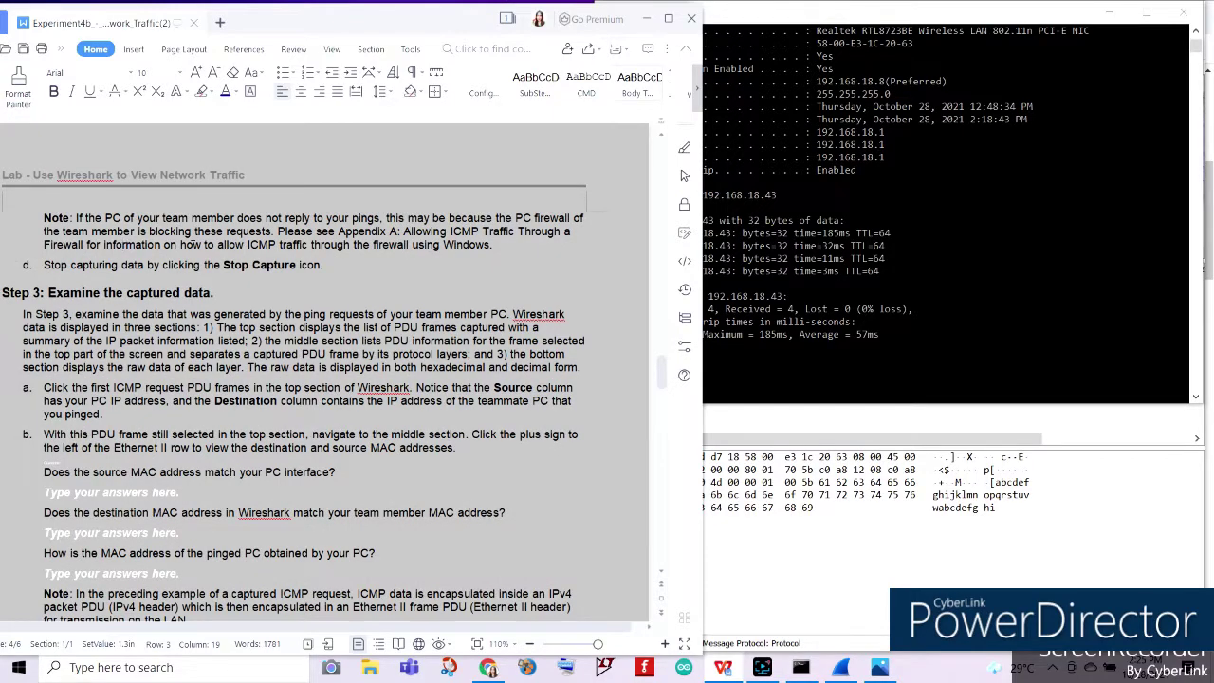
{"action": "scroll", "coordinate": [428, 128], "scroll_direction": "down", "scroll_amount": 1}
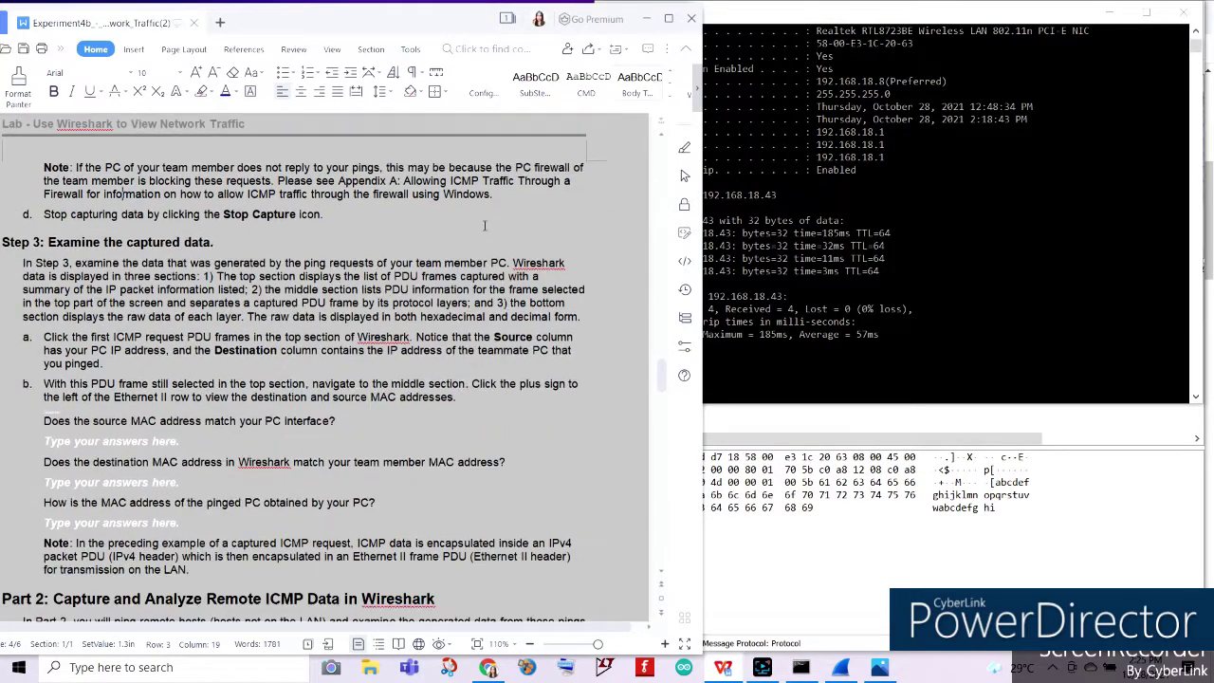
{"action": "left_click", "coordinate": [120, 183]}
{"action": "left_click", "coordinate": [539, 190]}
{"action": "left_click", "coordinate": [136, 193]}
Minimize Command Prompt and stop the Wi-Fi packet capture in Wireshark
{"action": "left_click", "coordinate": [1110, 18]}
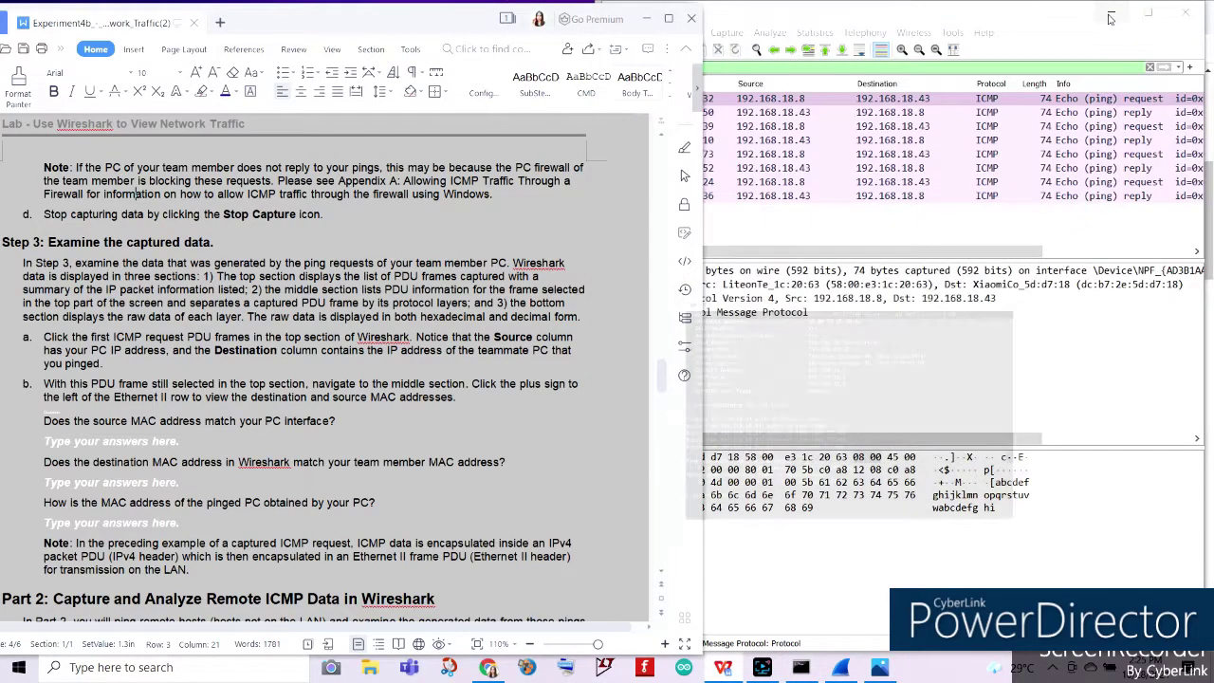
{"action": "left_click", "coordinate": [833, 15]}
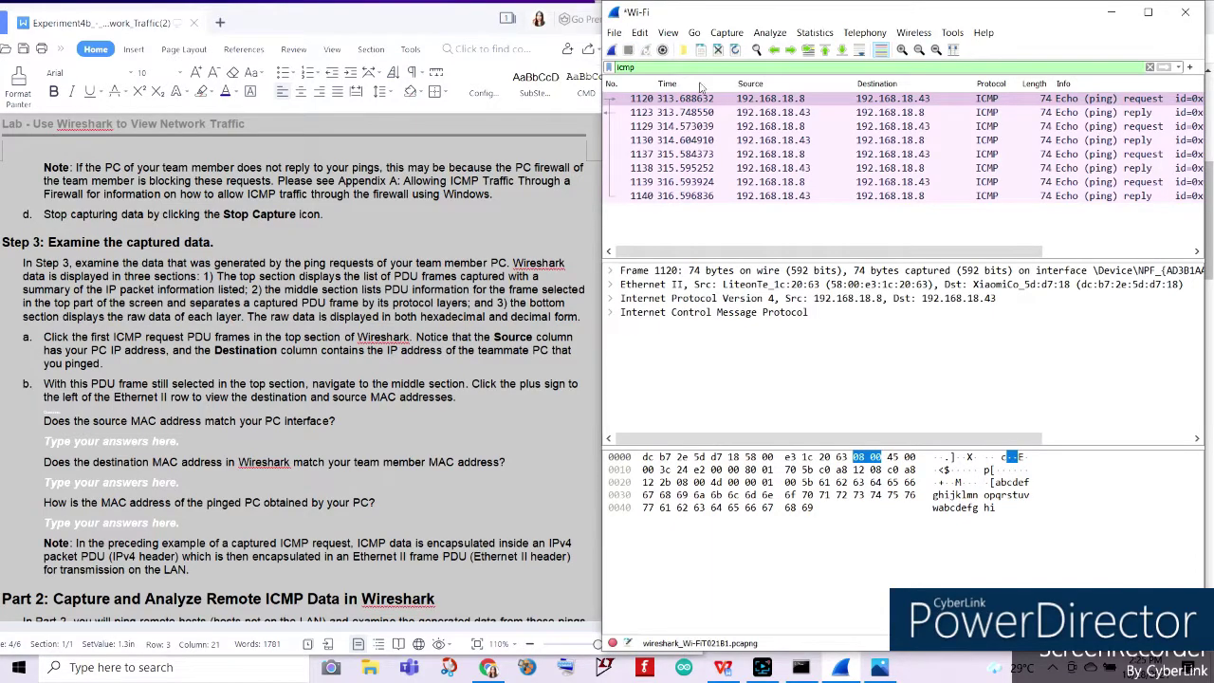
Read the introduction to Step 3 of the lab alongside Wireshark's packet list, protocol details and raw data sections
{"action": "scroll", "coordinate": [110, 263], "scroll_direction": "down", "scroll_amount": 2}
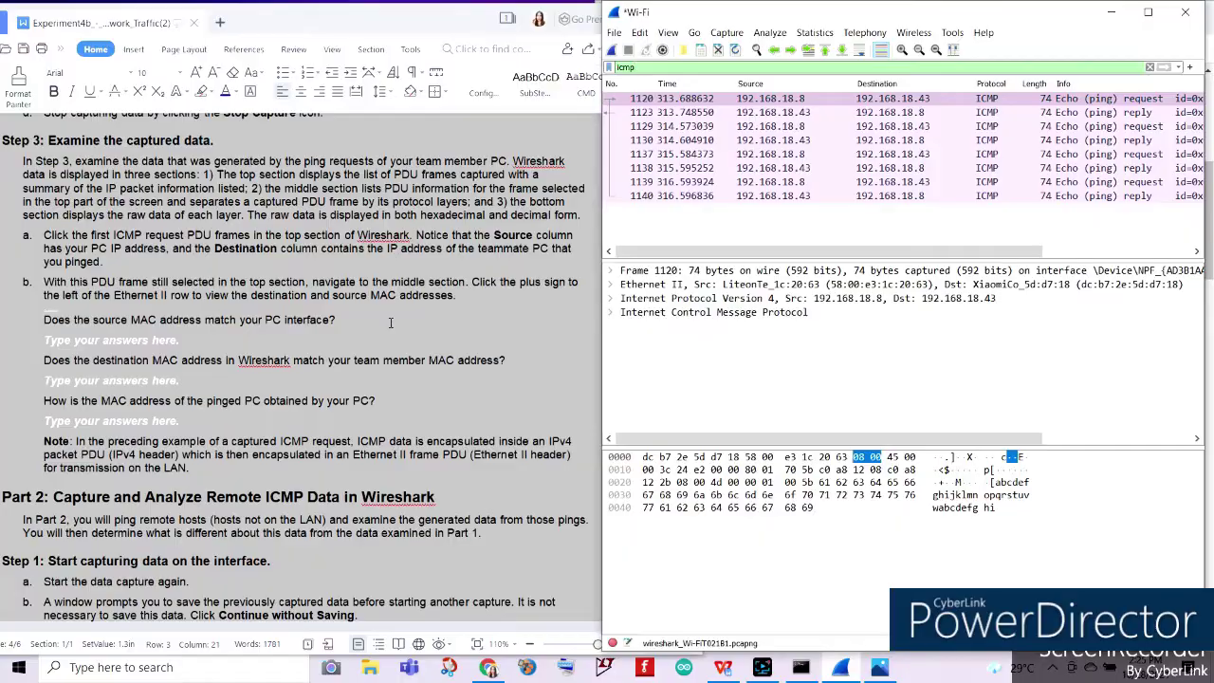
{"action": "key", "text": "Down"}
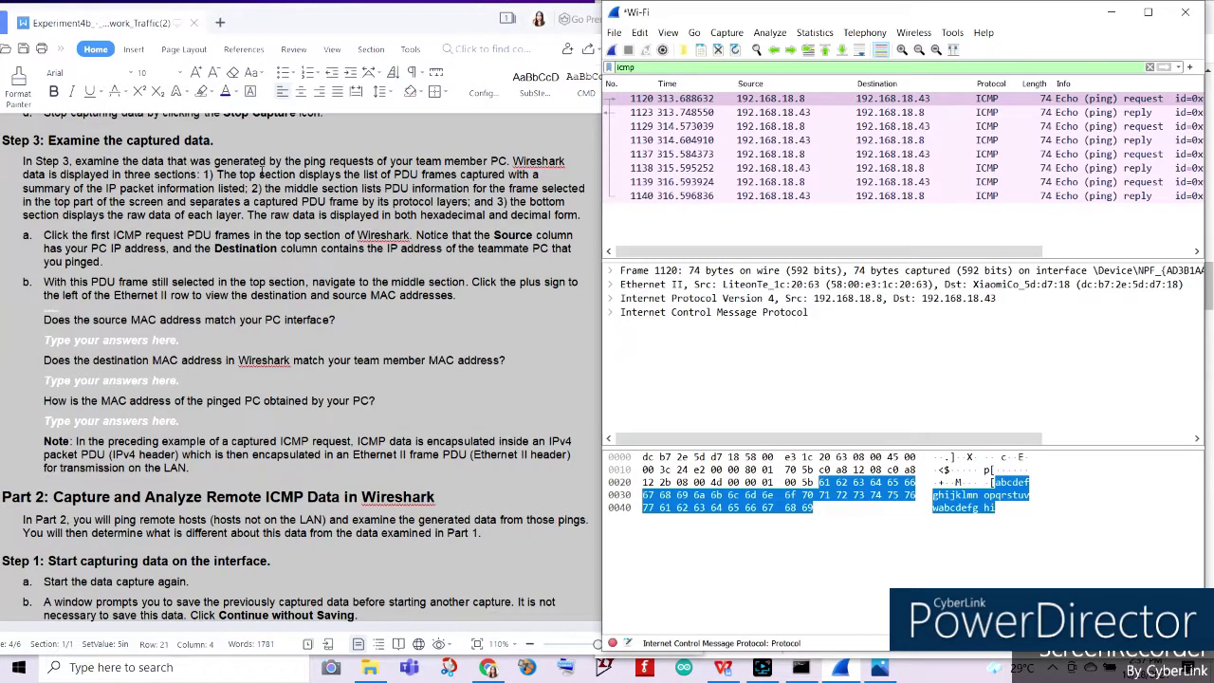
{"action": "left_click", "coordinate": [259, 173]}
{"action": "left_click", "coordinate": [918, 390]}
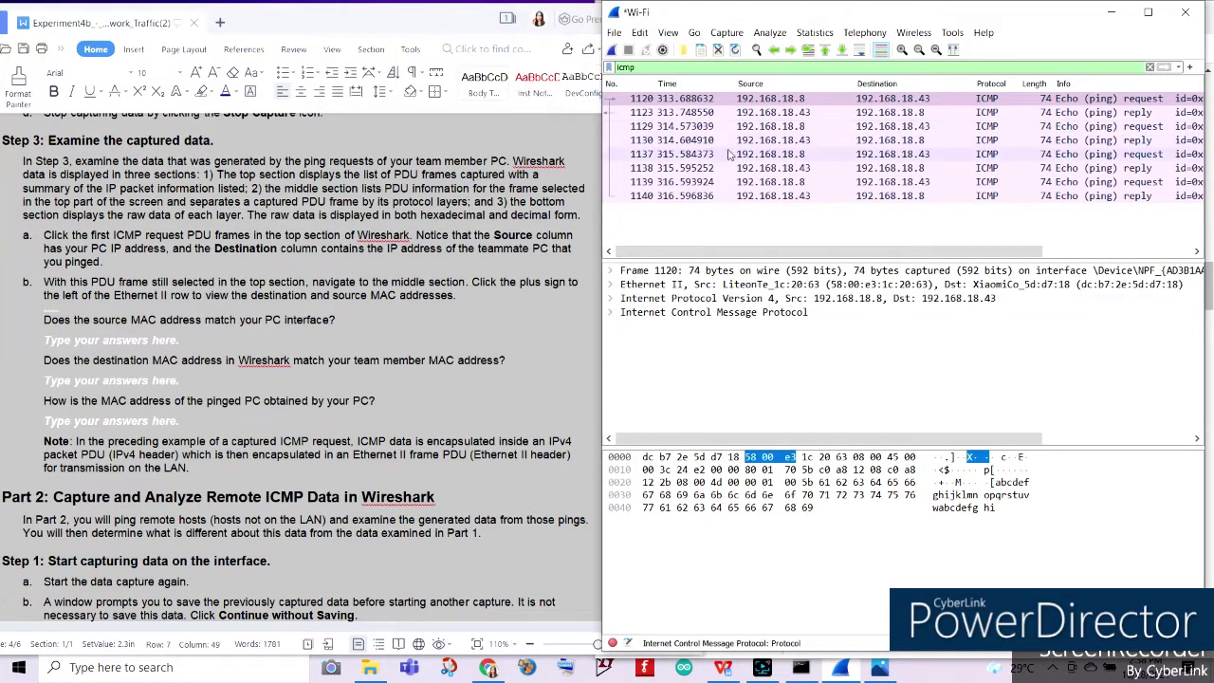
Compare the source and destination addresses of several ICMP request and reply packets, finishing with the first echo request selected
{"action": "left_click", "coordinate": [780, 195]}
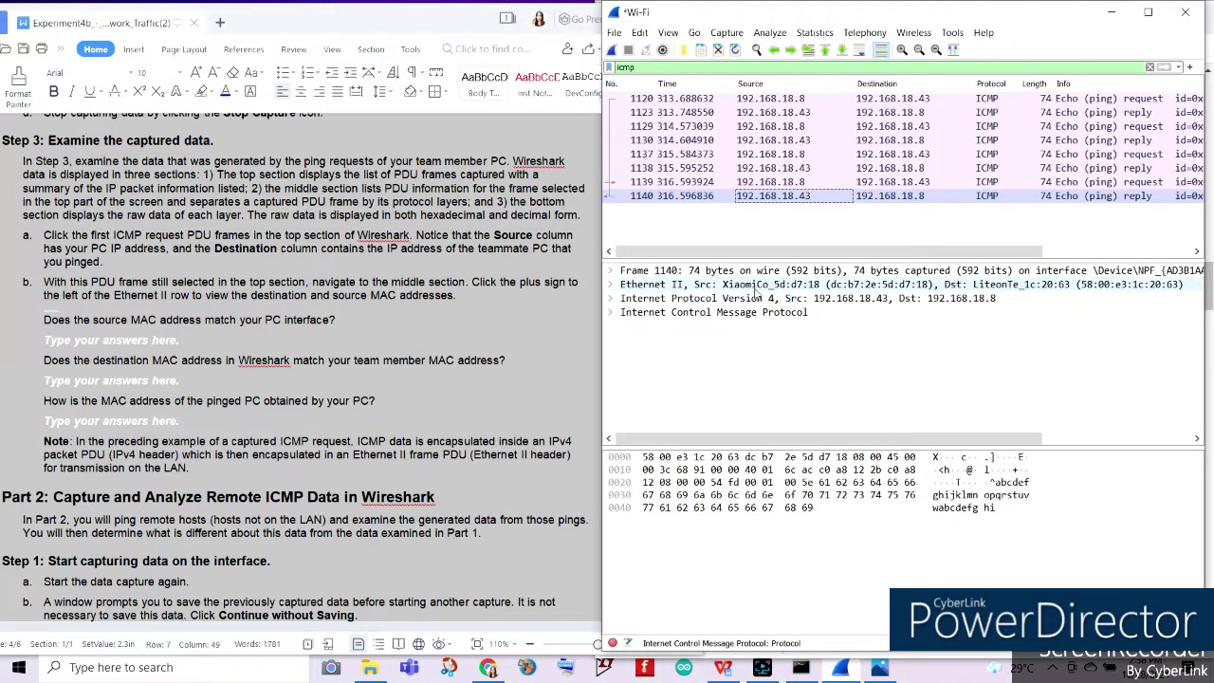
{"action": "left_click", "coordinate": [759, 181]}
{"action": "left_click", "coordinate": [759, 126]}
{"action": "left_click", "coordinate": [759, 99]}
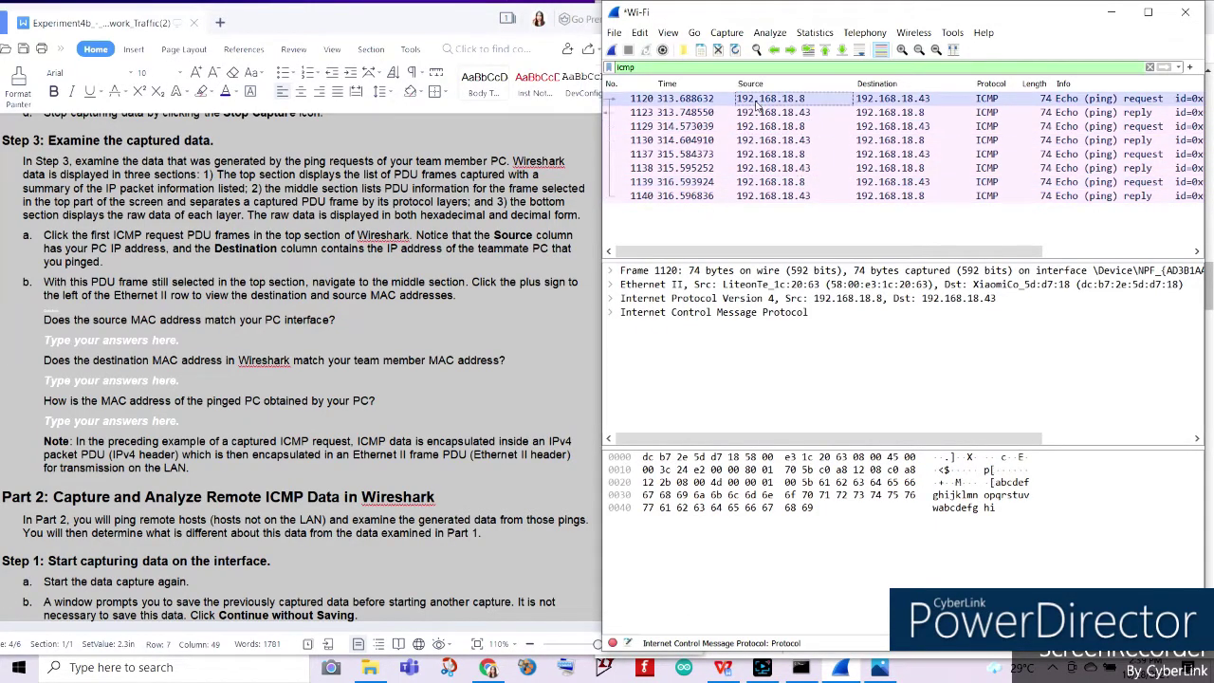
{"action": "left_click", "coordinate": [763, 139]}
{"action": "left_click", "coordinate": [763, 168]}
{"action": "left_click", "coordinate": [768, 140]}
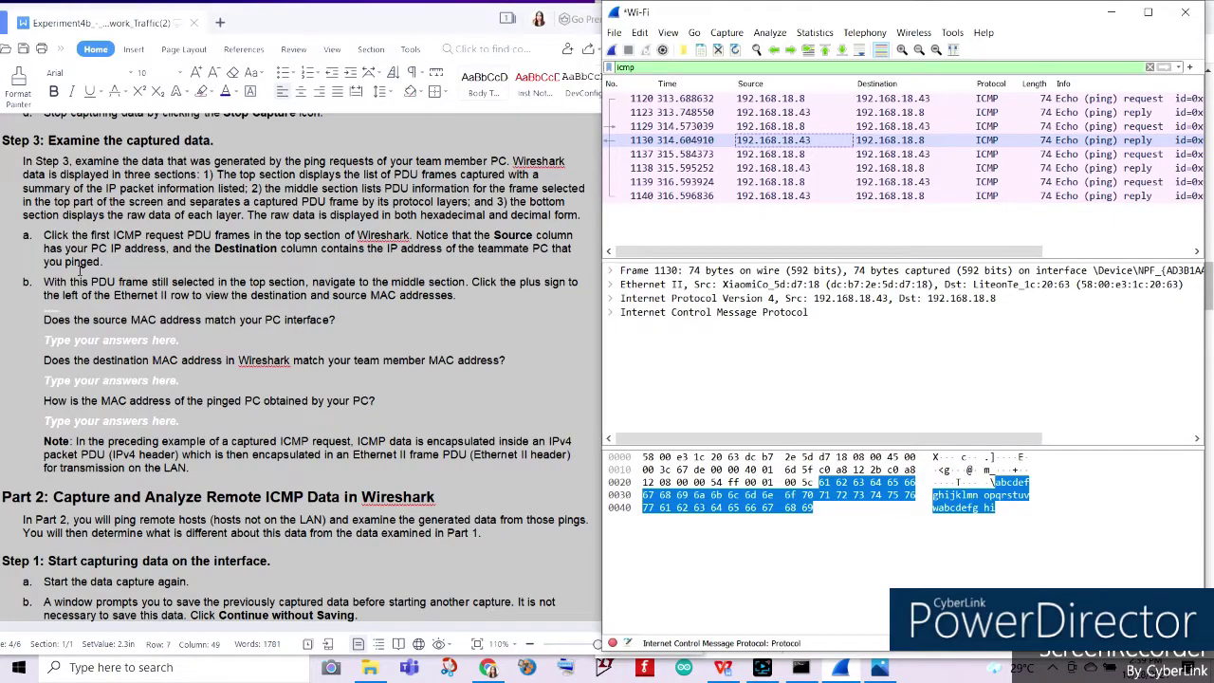
{"action": "left_click", "coordinate": [796, 99]}
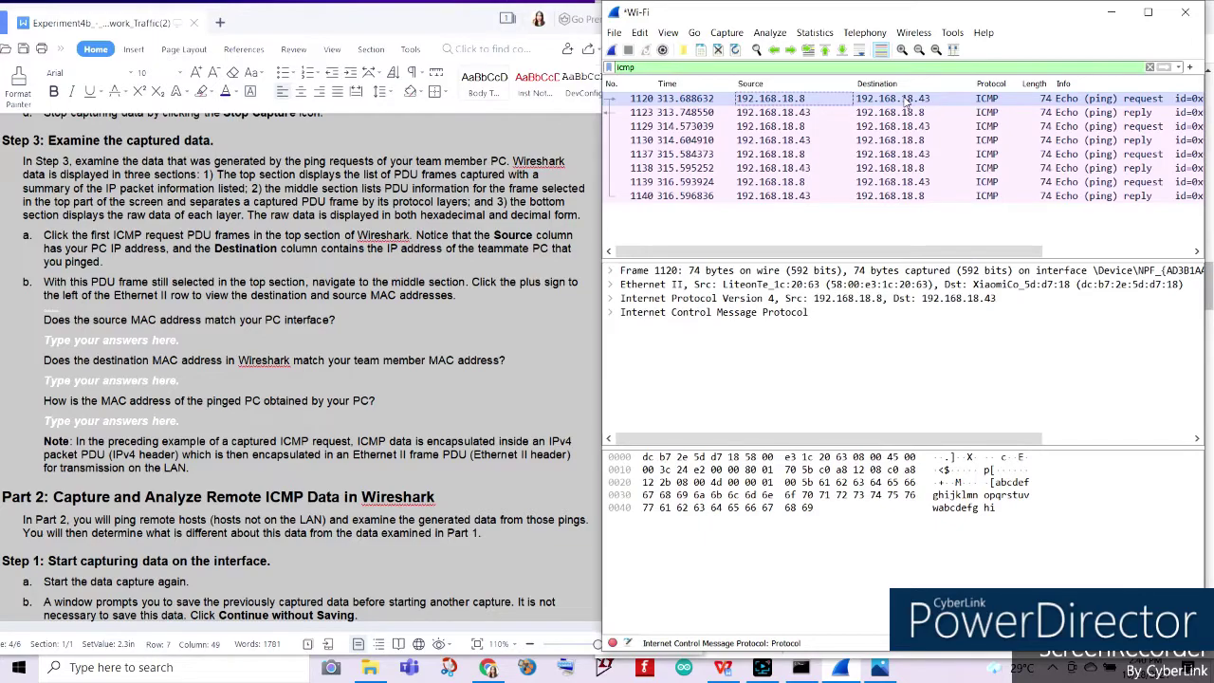
Check the first request's destination address against the IP address in the phone's network details screenshot
{"action": "left_click", "coordinate": [879, 667]}
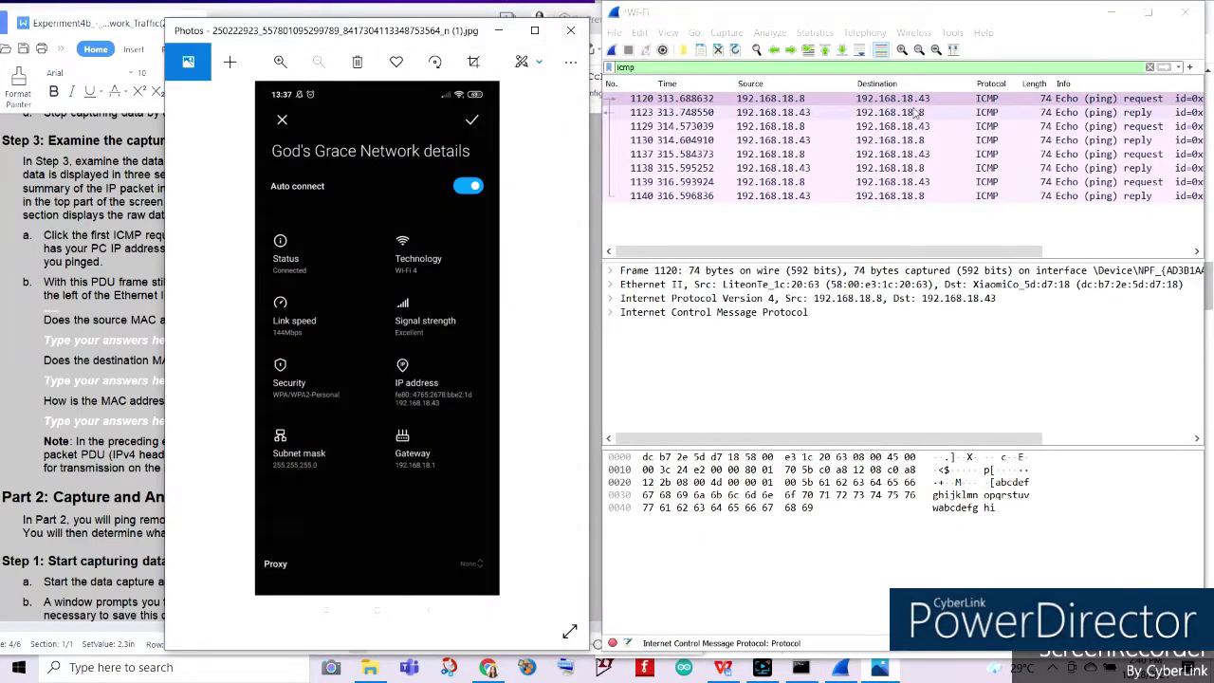
{"action": "mouse_move", "coordinate": [337, 40]}
{"action": "left_mouse_down"}
{"action": "mouse_move", "coordinate": [735, 109]}
{"action": "mouse_move", "coordinate": [849, 84]}
{"action": "mouse_move", "coordinate": [350, 40]}
{"action": "left_mouse_up"}
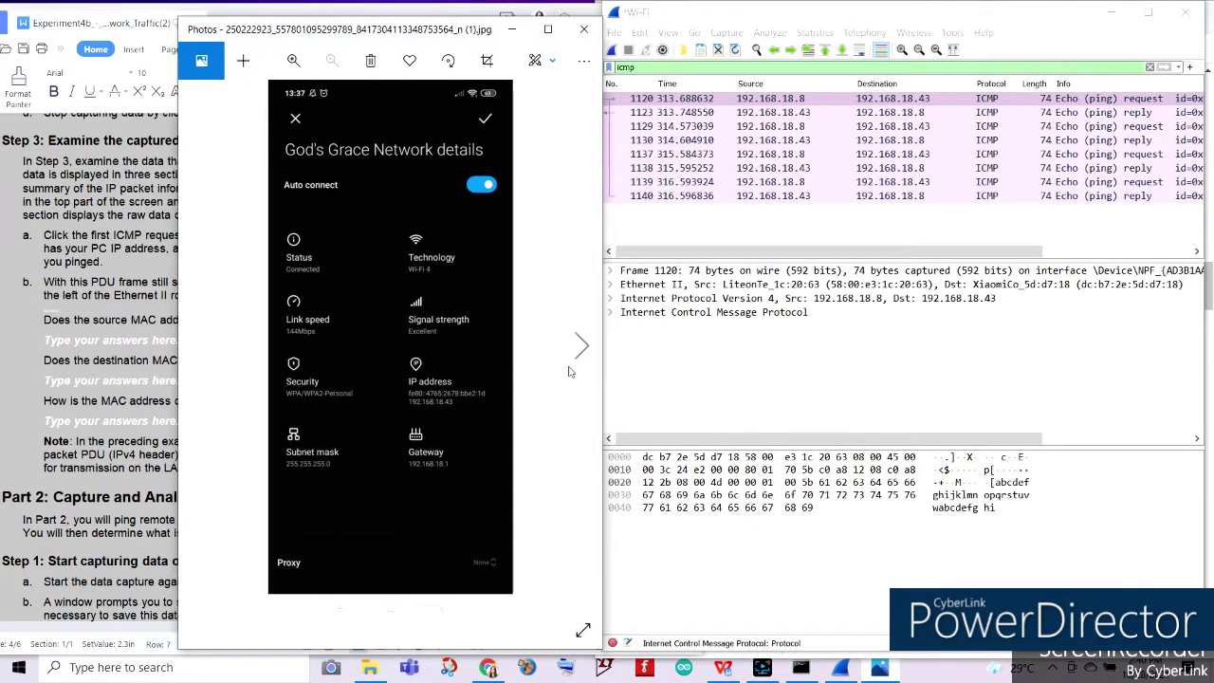
{"action": "mouse_move", "coordinate": [355, 38]}
{"action": "left_mouse_down"}
{"action": "mouse_move", "coordinate": [711, 35]}
{"action": "mouse_move", "coordinate": [339, 34]}
{"action": "mouse_move", "coordinate": [359, 34]}
{"action": "left_mouse_up"}
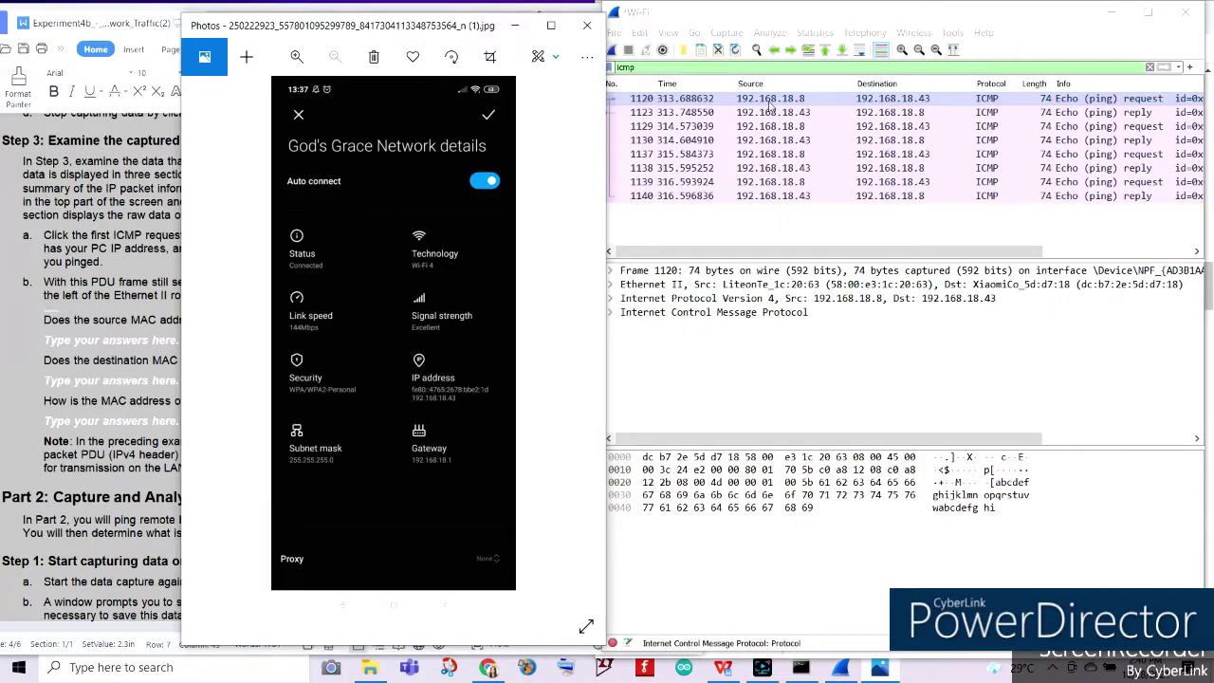
Follow step b by widening Wireshark, expanding the first request's Ethernet II row, and narrowing the window again beside the lab document
{"action": "left_click", "coordinate": [143, 292]}
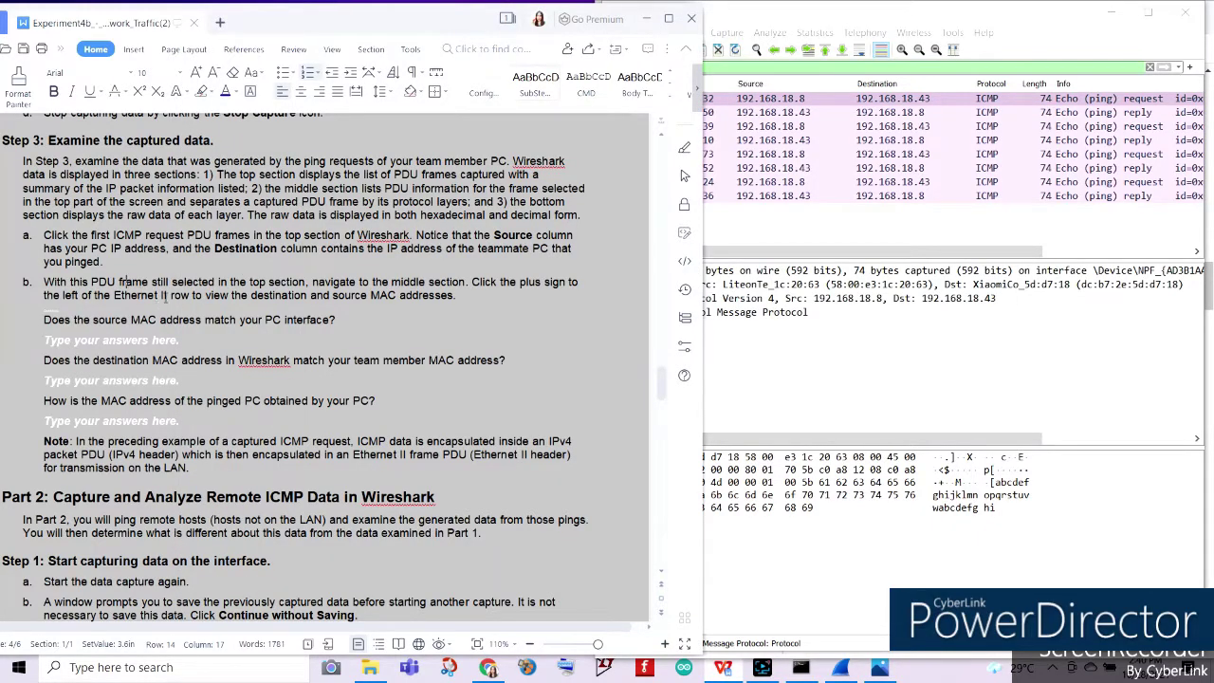
{"action": "left_click", "coordinate": [860, 379]}
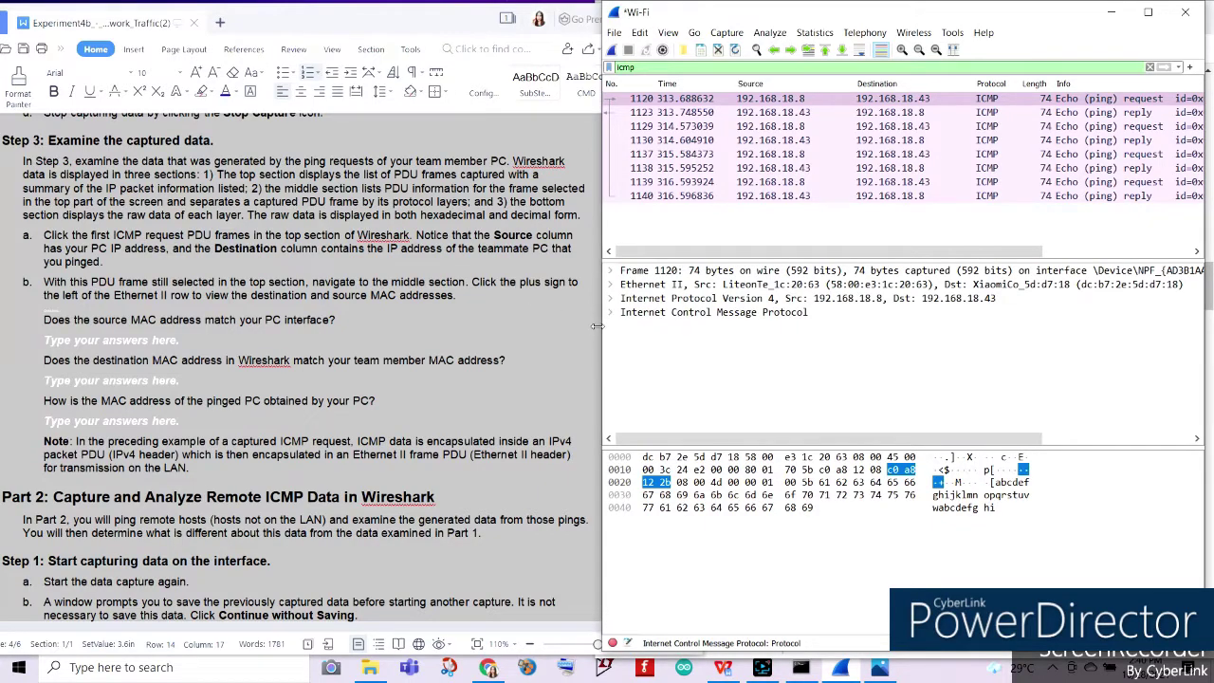
{"action": "left_click_drag", "start_coordinate": [597, 325], "coordinate": [103, 286]}
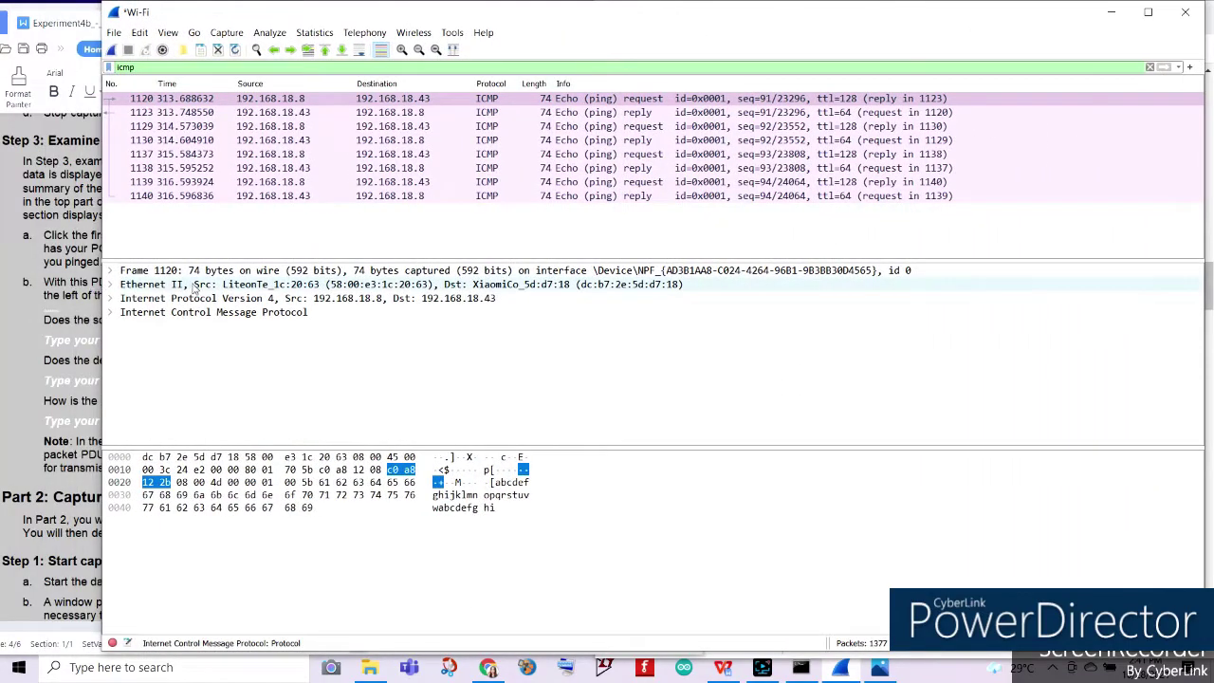
{"action": "left_click", "coordinate": [111, 285]}
{"action": "left_click_drag", "start_coordinate": [103, 302], "coordinate": [674, 398]}
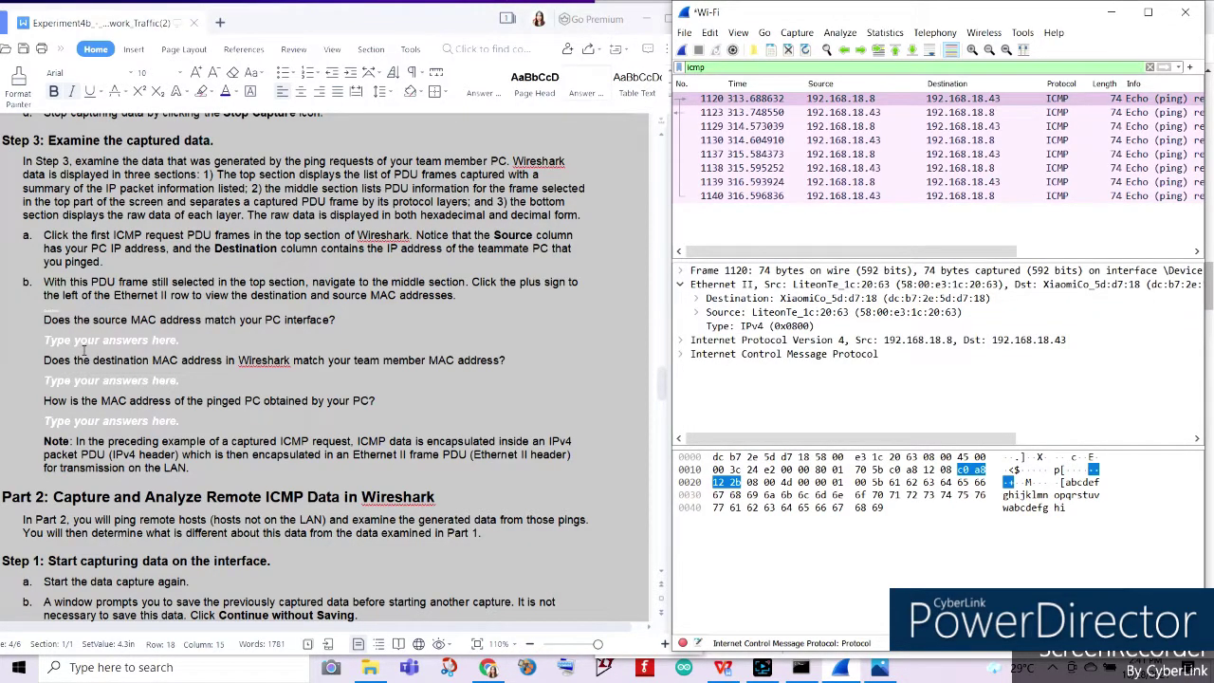
Compare the first request's destination MAC address in Wireshark with the MAC address in the phone's Additional settings screenshot
{"action": "left_click", "coordinate": [129, 470]}
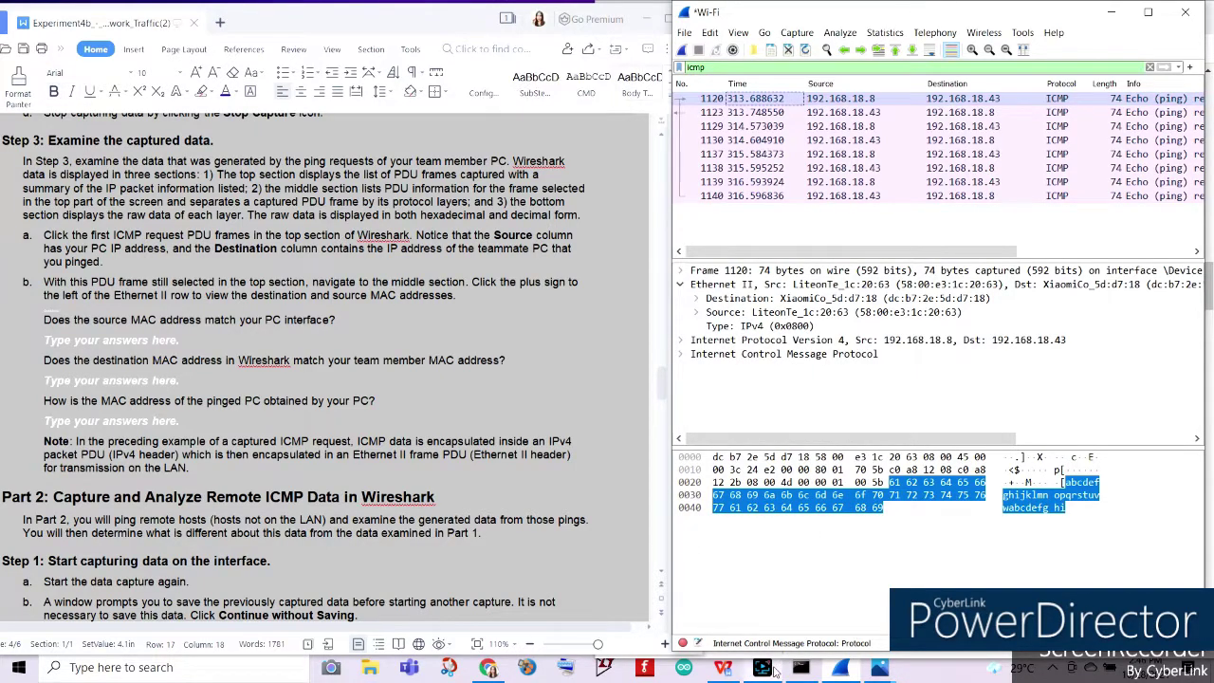
{"action": "left_click", "coordinate": [240, 320]}
{"action": "mouse_move", "coordinate": [881, 667]}
{"action": "left_click", "coordinate": [806, 577]}
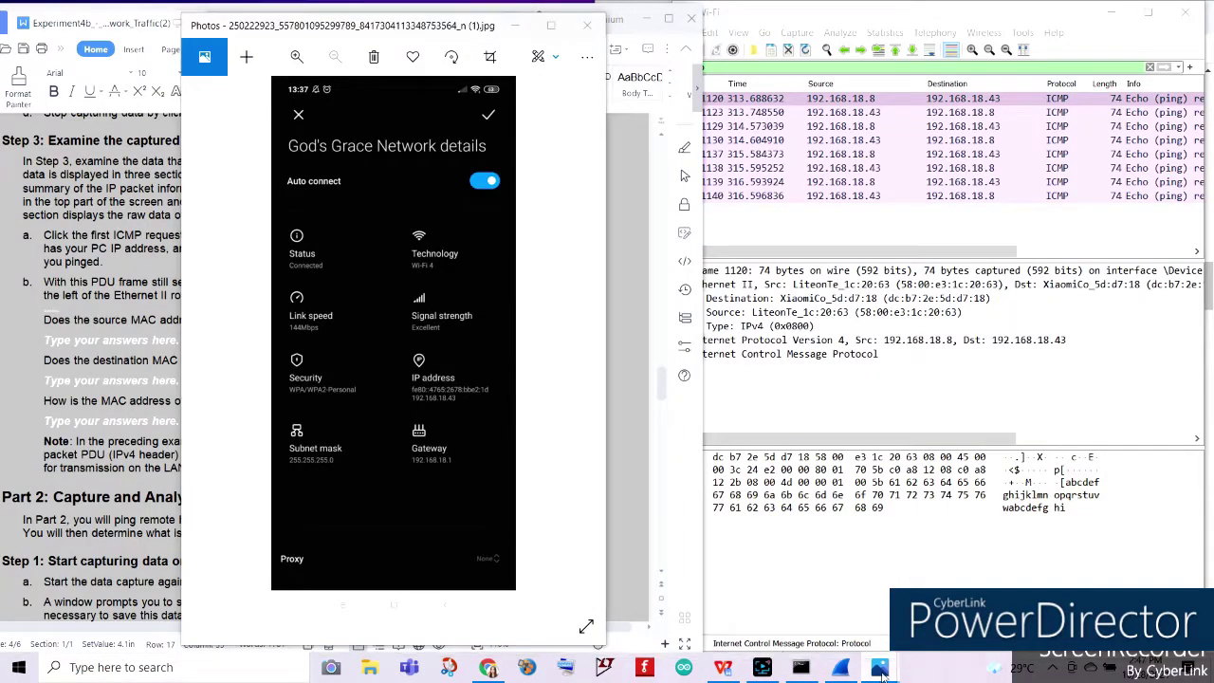
{"action": "left_click", "coordinate": [885, 580]}
{"action": "left_click", "coordinate": [815, 418]}
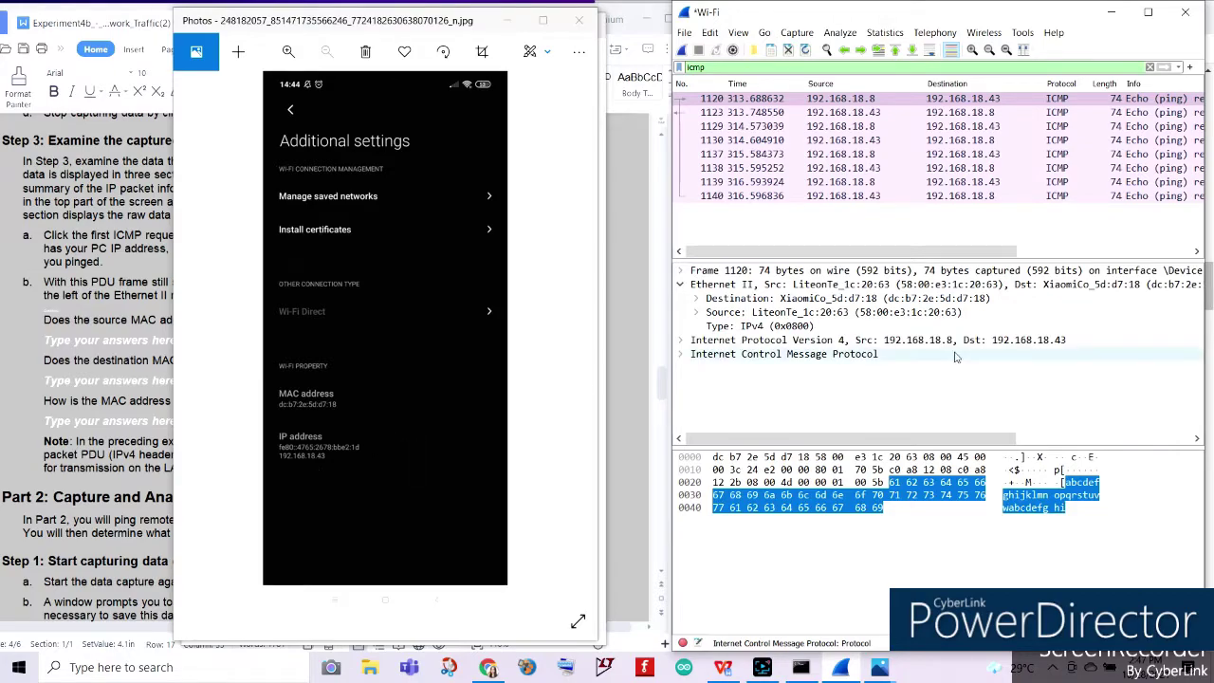
{"action": "left_click_drag", "start_coordinate": [341, 28], "coordinate": [525, 38]}
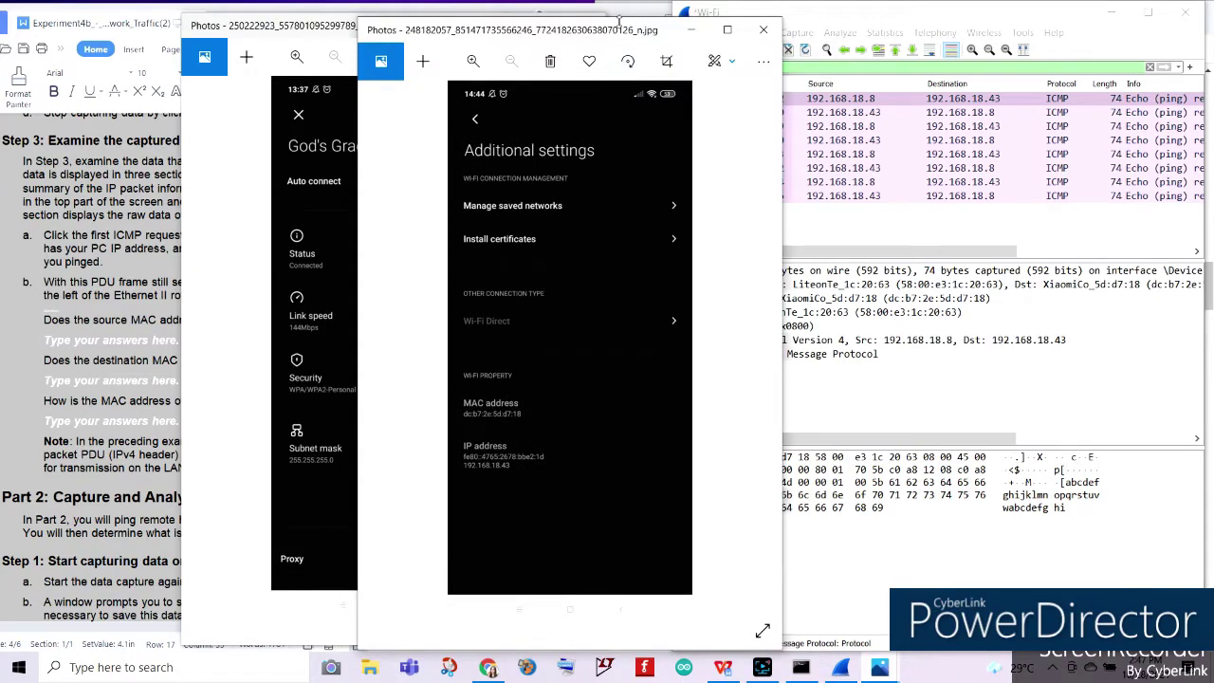
{"action": "left_click_drag", "start_coordinate": [659, 32], "coordinate": [542, 29]}
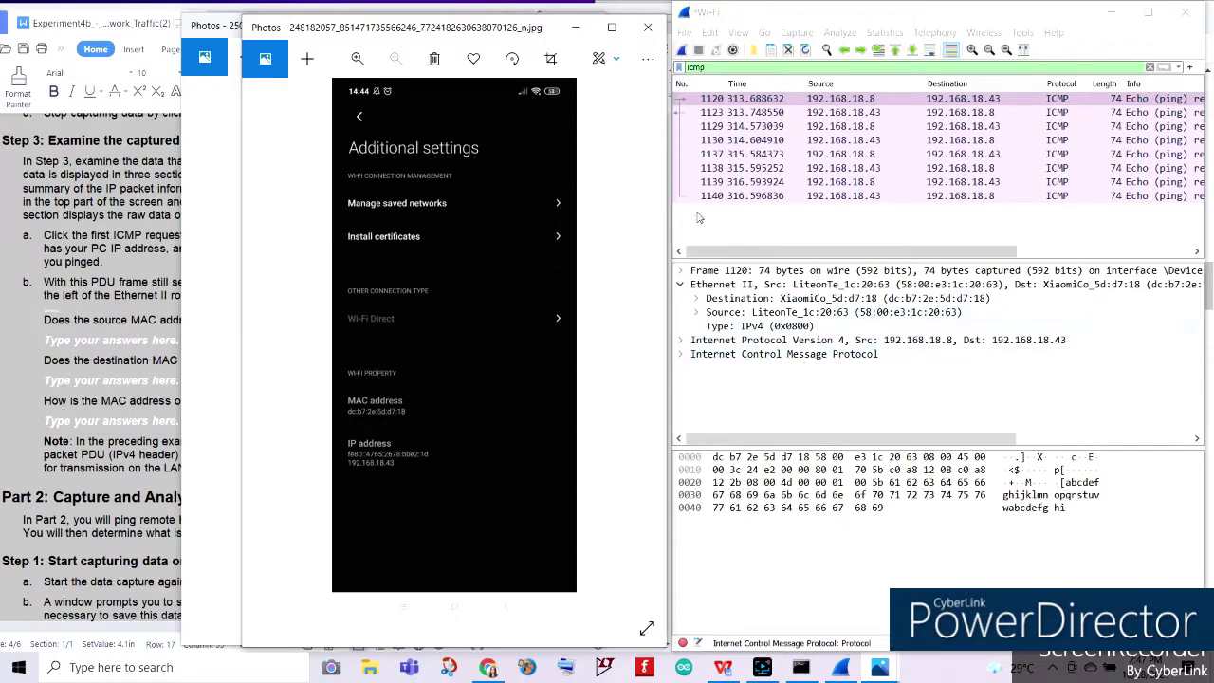
Read the lab's source MAC question and compare the first request's source address with the Wi-Fi adapter's physical address in Command Prompt
{"action": "left_click", "coordinate": [122, 321]}
{"action": "scroll", "coordinate": [80, 310], "scroll_direction": "down", "scroll_amount": 1}
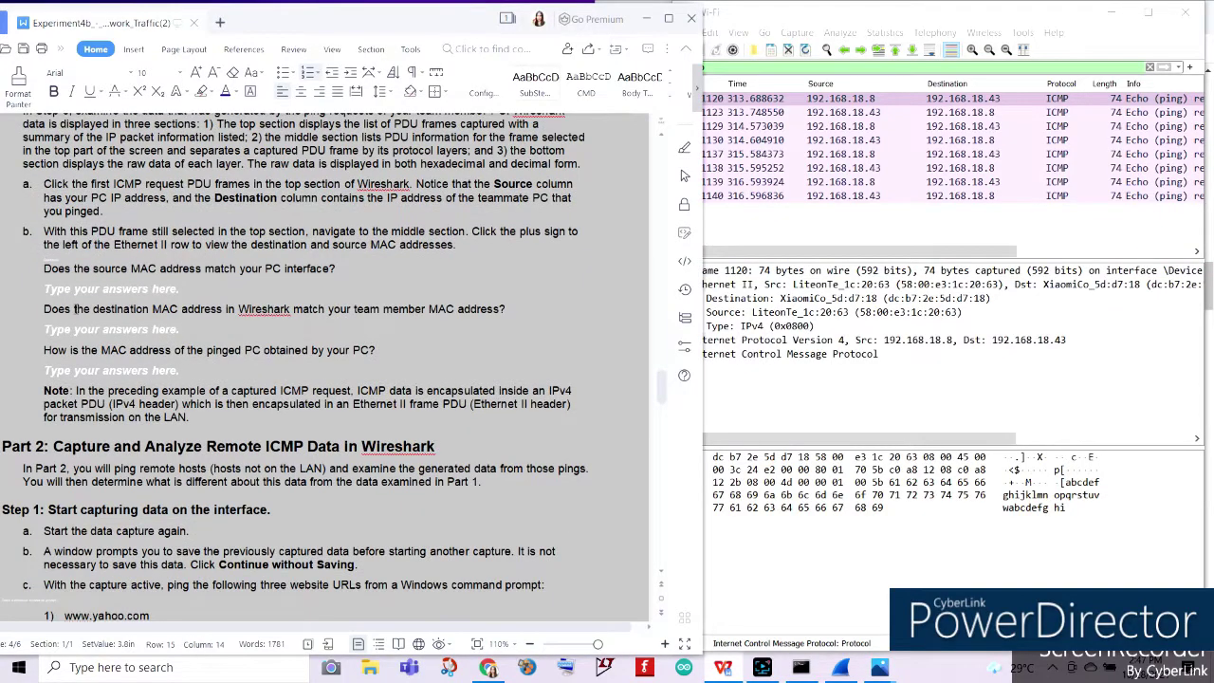
{"action": "left_click", "coordinate": [226, 319]}
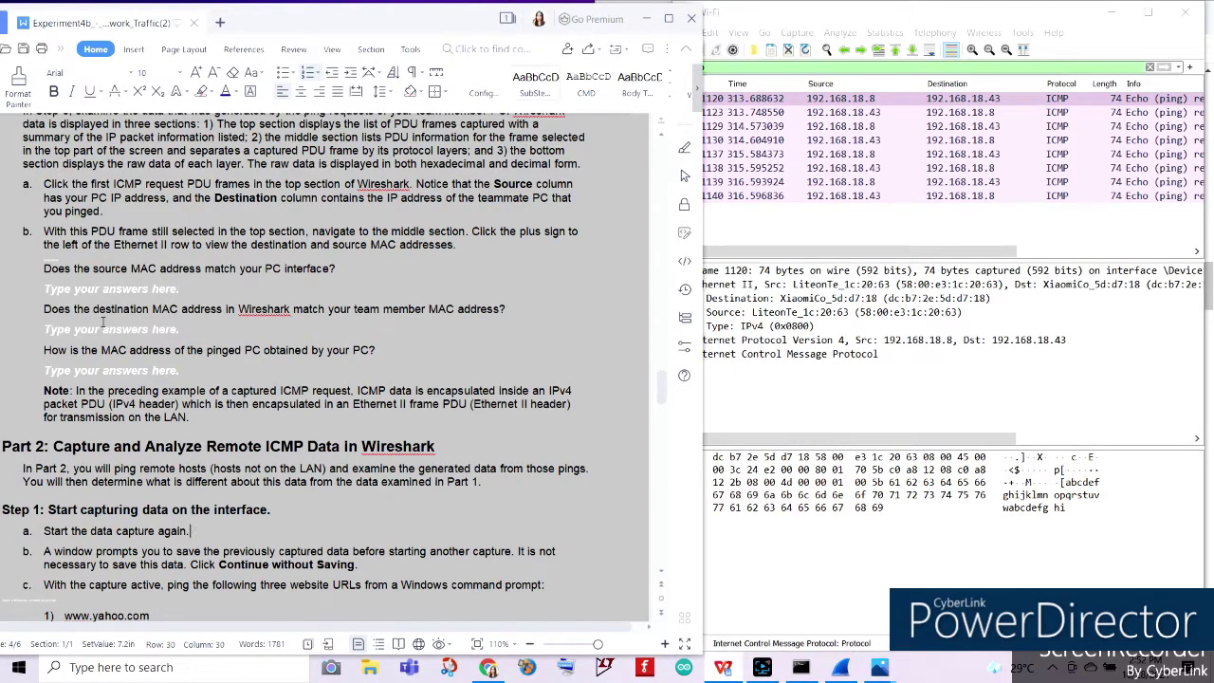
{"action": "left_click", "coordinate": [863, 343]}
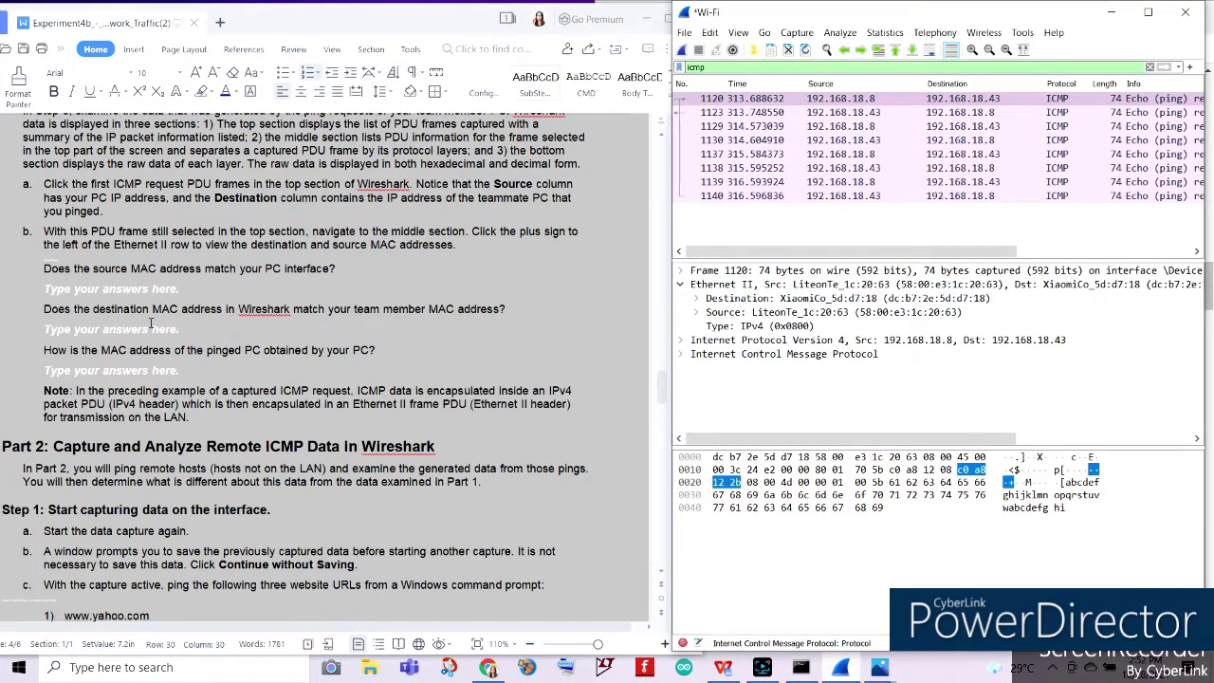
{"action": "left_click_drag", "start_coordinate": [40, 267], "coordinate": [416, 282]}
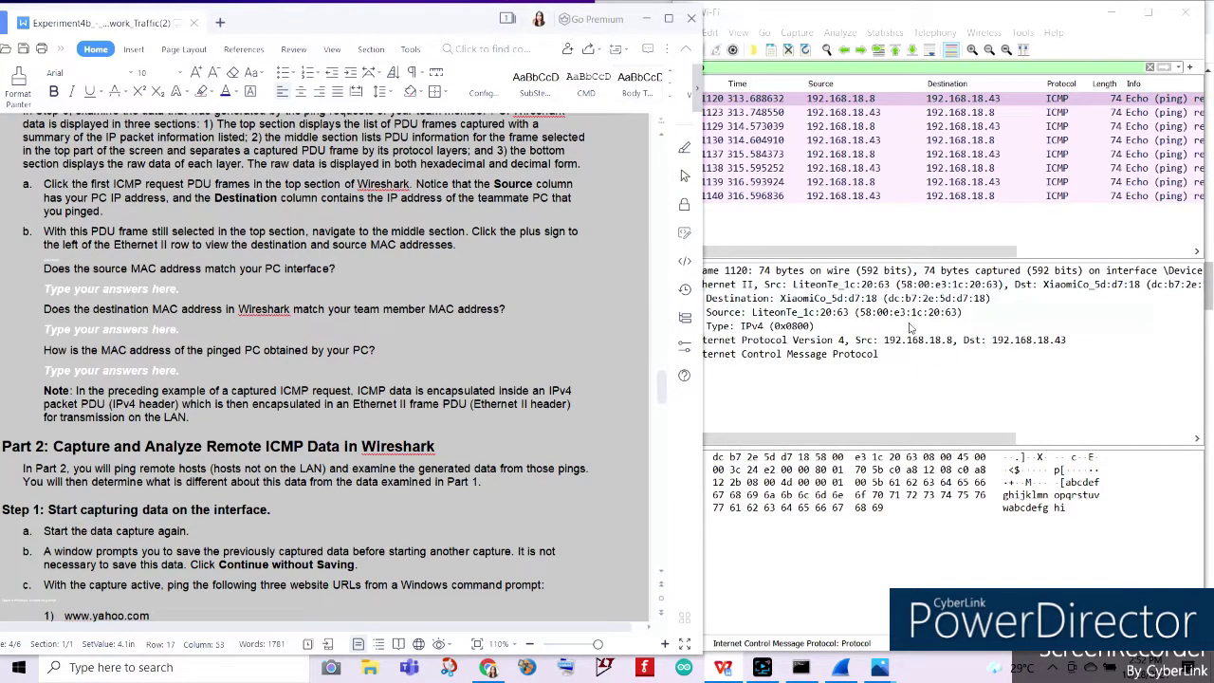
{"action": "left_click", "coordinate": [801, 667]}
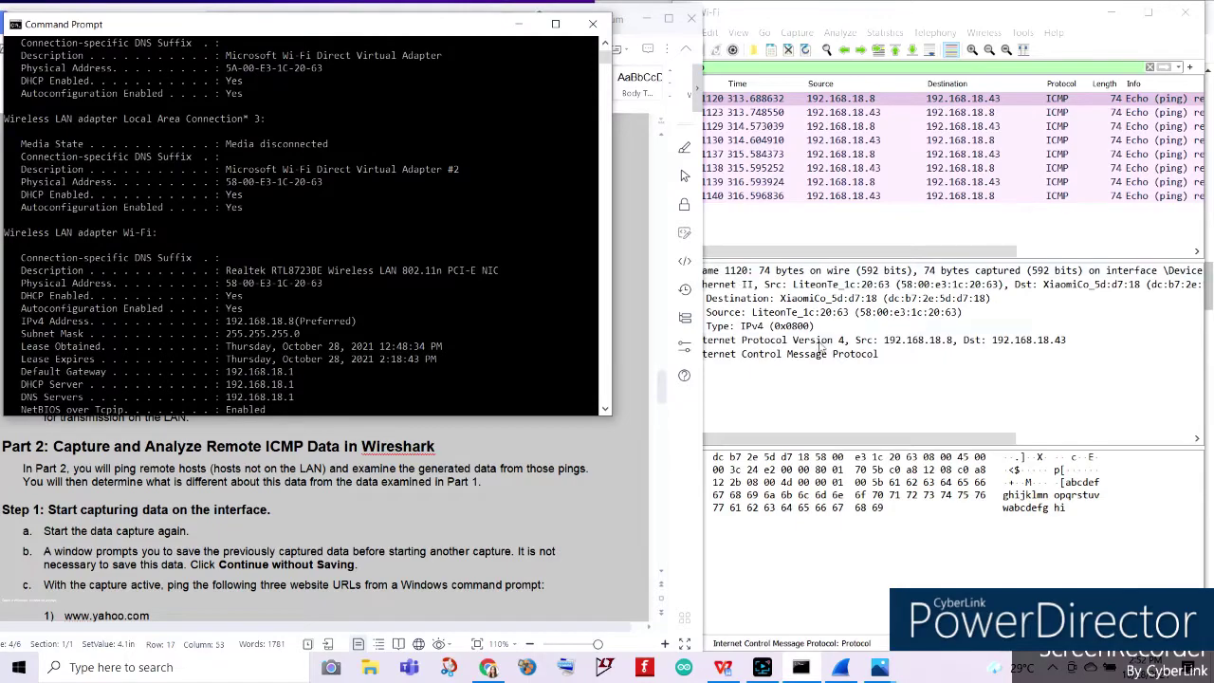
{"action": "left_click", "coordinate": [835, 405]}
{"action": "mouse_move", "coordinate": [327, 33]}
{"action": "left_mouse_down"}
{"action": "mouse_move", "coordinate": [743, 149]}
{"action": "mouse_move", "coordinate": [641, 94]}
{"action": "mouse_move", "coordinate": [319, 33]}
{"action": "left_mouse_up"}
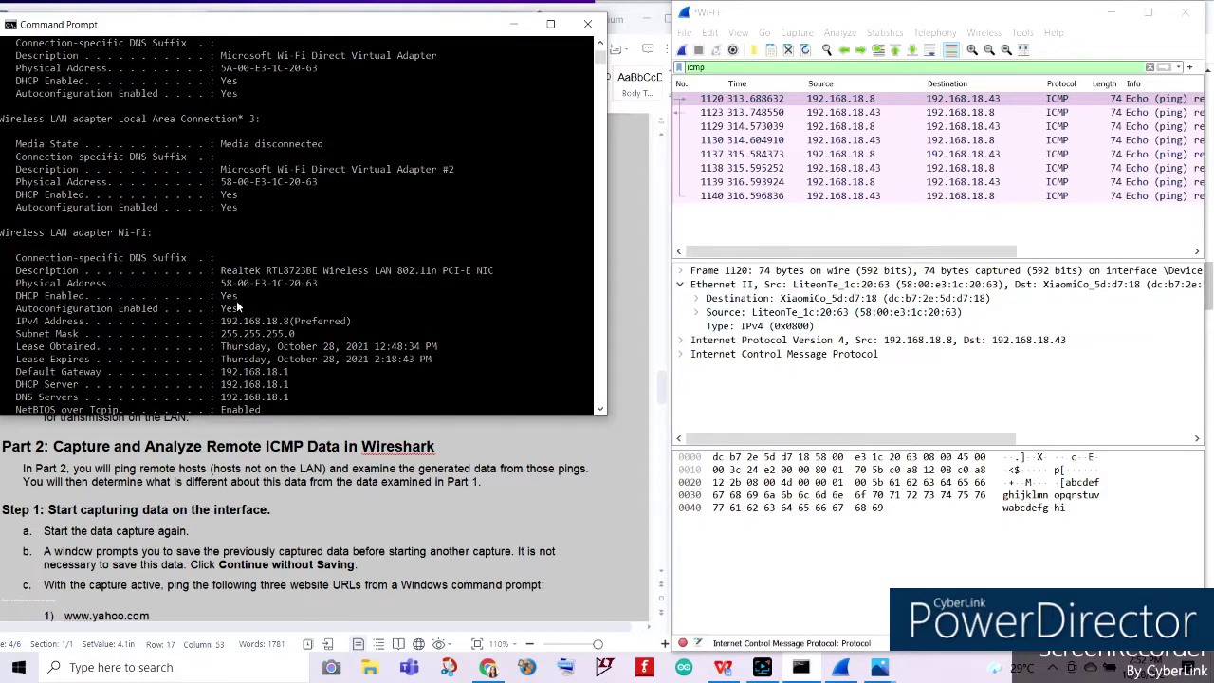
{"action": "scroll", "coordinate": [237, 299], "scroll_direction": "up", "scroll_amount": 4}
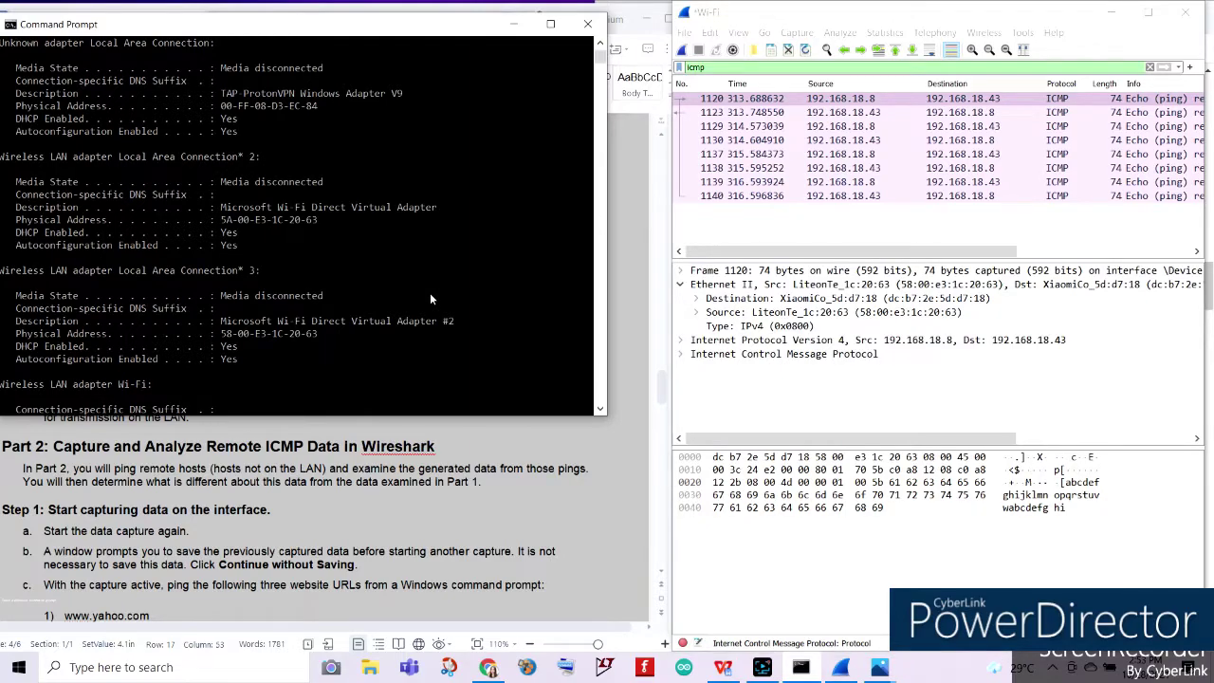
Read the lab's destination MAC question and recheck Wireshark's destination address against the phone's Wi-Fi property screenshot
{"action": "left_click", "coordinate": [438, 446]}
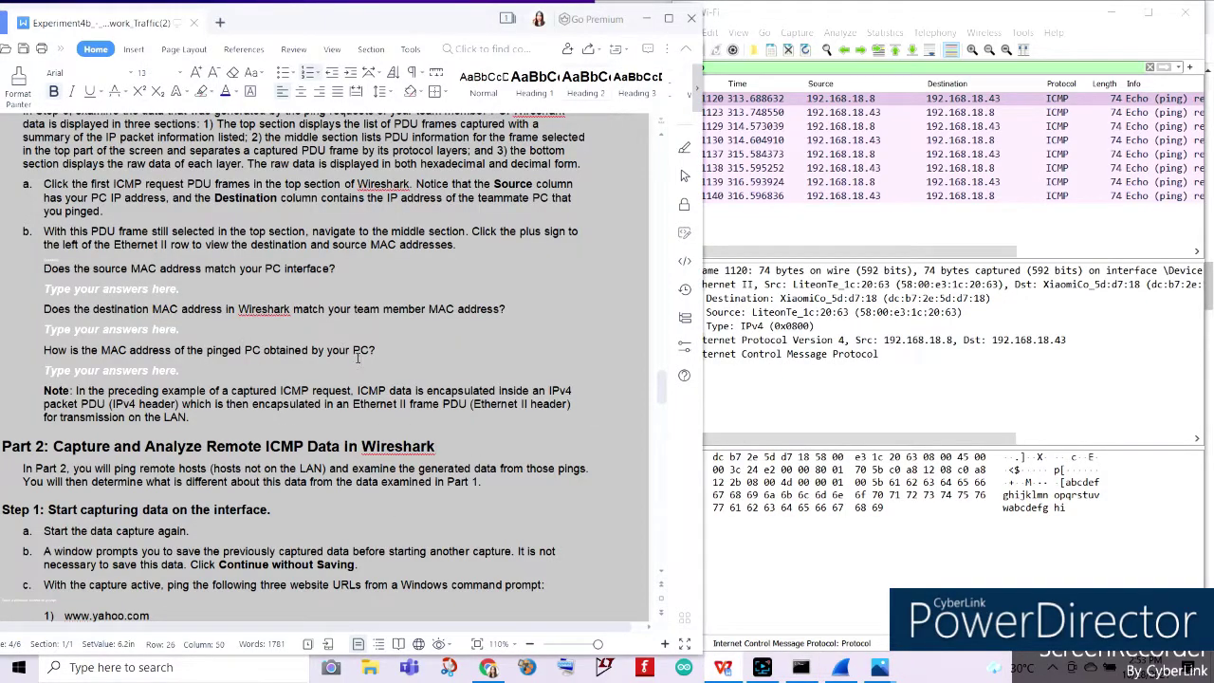
{"action": "left_click", "coordinate": [860, 403]}
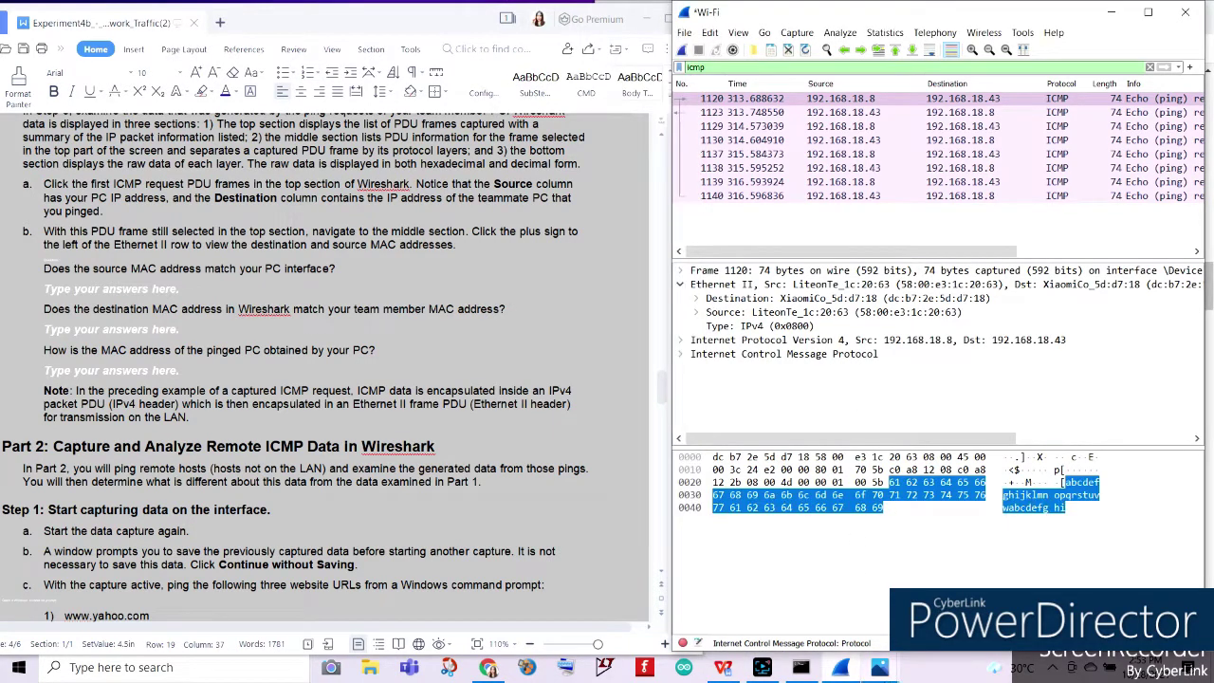
{"action": "left_click", "coordinate": [331, 667]}
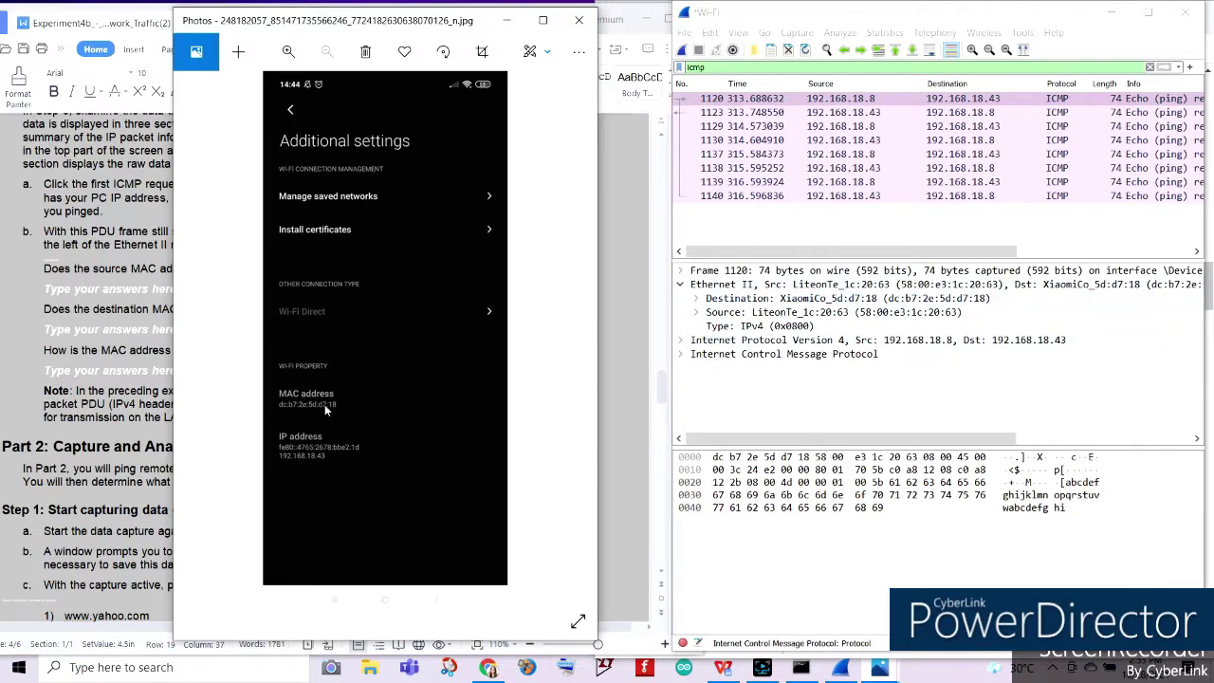
Read how the lab asks about obtaining the pinged PC's MAC address and list the ARP table with arp -a in Command Prompt
{"action": "left_click", "coordinate": [102, 351]}
{"action": "scroll", "coordinate": [107, 358], "scroll_direction": "down", "scroll_amount": 1}
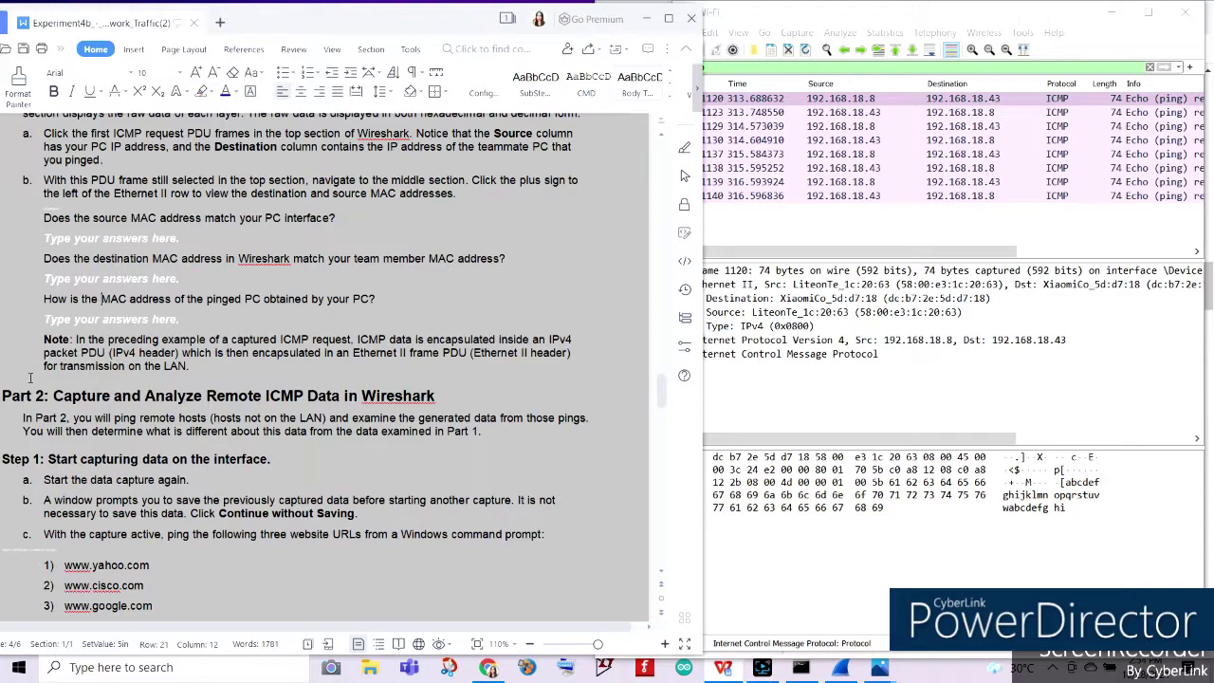
{"action": "left_click", "coordinate": [808, 669]}
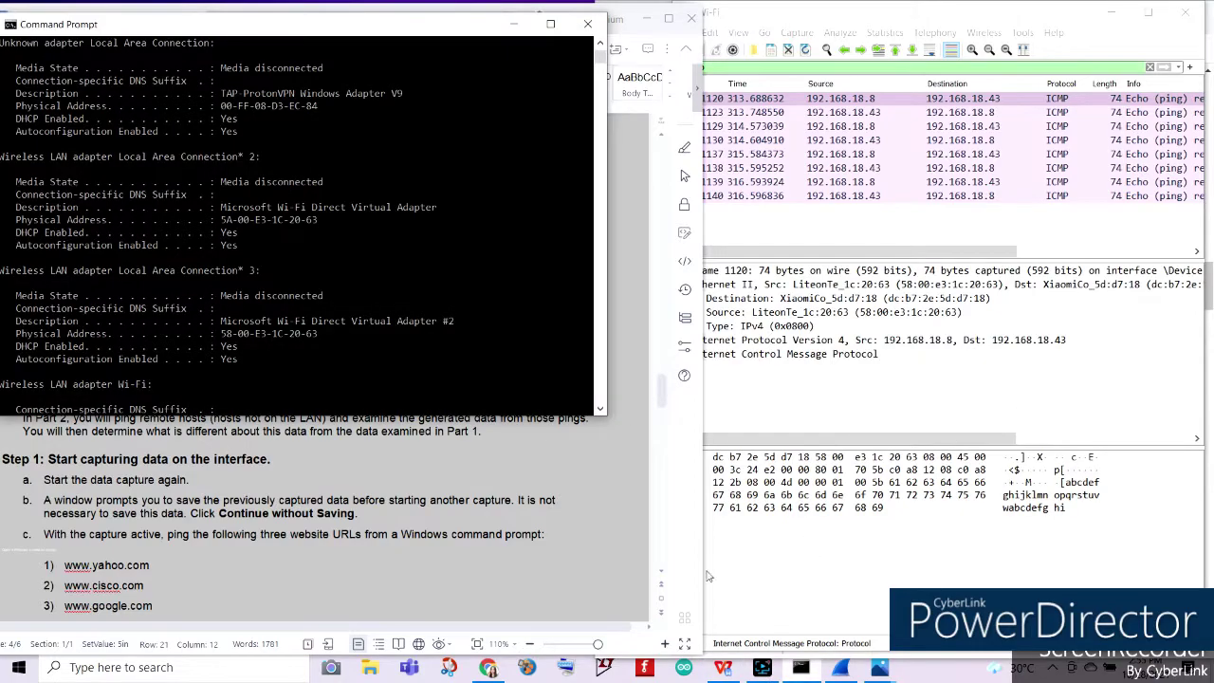
{"action": "scroll", "coordinate": [125, 265], "scroll_direction": "down", "scroll_amount": 9}
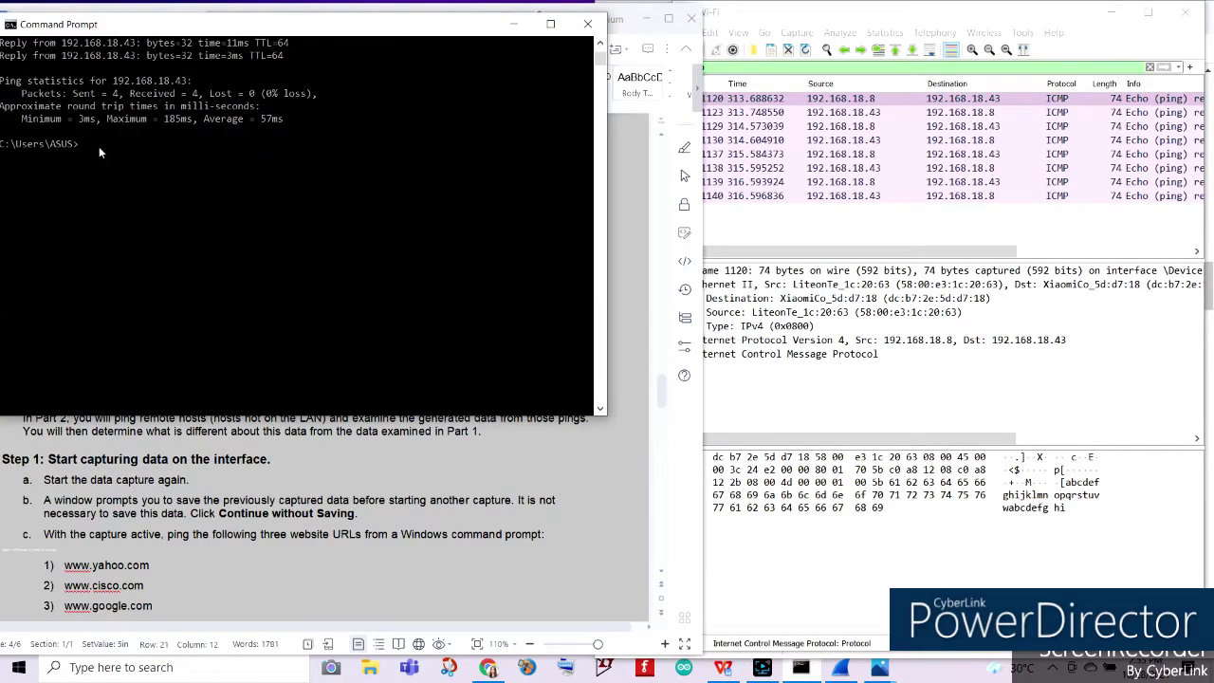
{"action": "type", "text": "arp - a"}
{"action": "key", "text": "Return"}
{"action": "type", "text": "arp -a"}
{"action": "key", "text": "Return"}
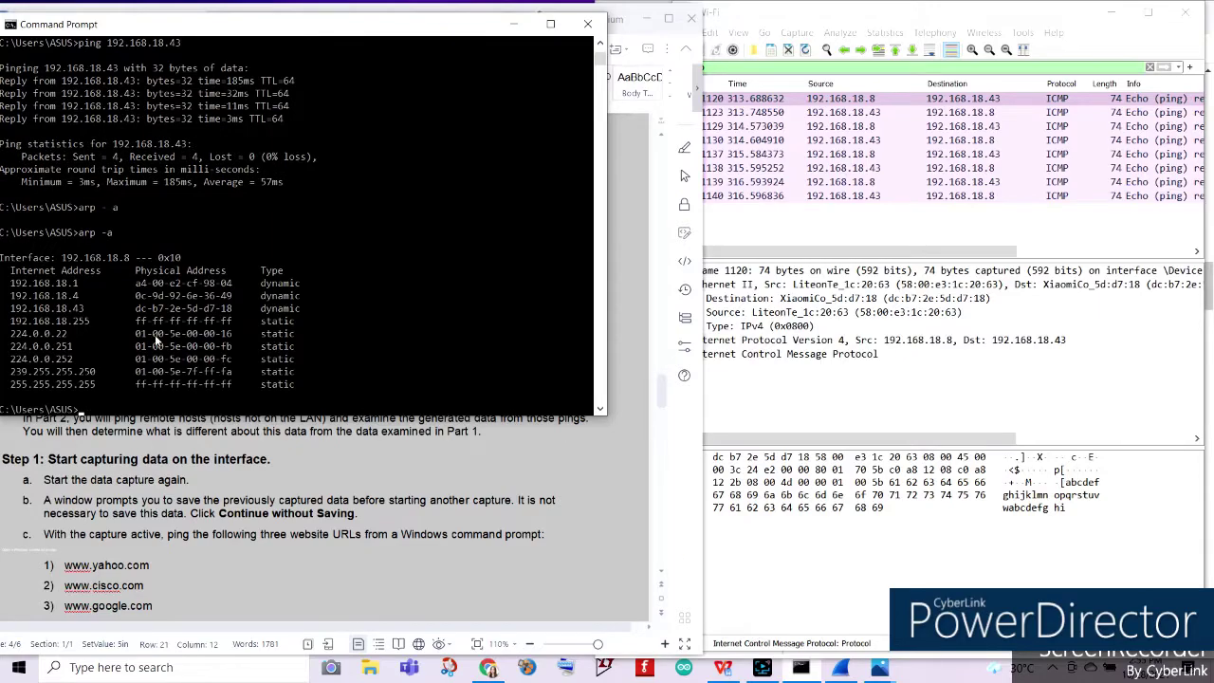
{"action": "scroll", "coordinate": [156, 340], "scroll_direction": "down", "scroll_amount": 1}
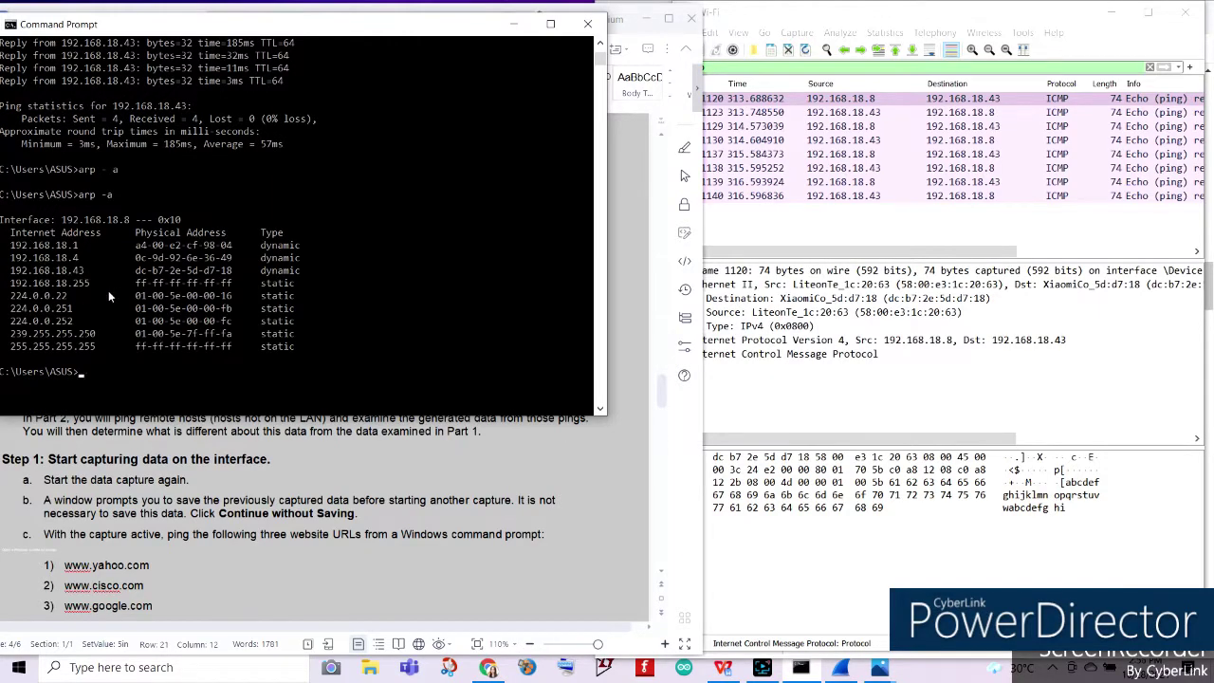
Examine the ARP table beside Wireshark, highlighting the 192.168.18.1 entry and keeping the Command Prompt window over the lab document
{"action": "left_click", "coordinate": [796, 384]}
{"action": "mouse_move", "coordinate": [300, 24]}
{"action": "left_mouse_down"}
{"action": "mouse_move", "coordinate": [817, 84]}
{"action": "mouse_move", "coordinate": [973, 83]}
{"action": "mouse_move", "coordinate": [631, 68]}
{"action": "mouse_move", "coordinate": [306, 32]}
{"action": "left_mouse_up"}
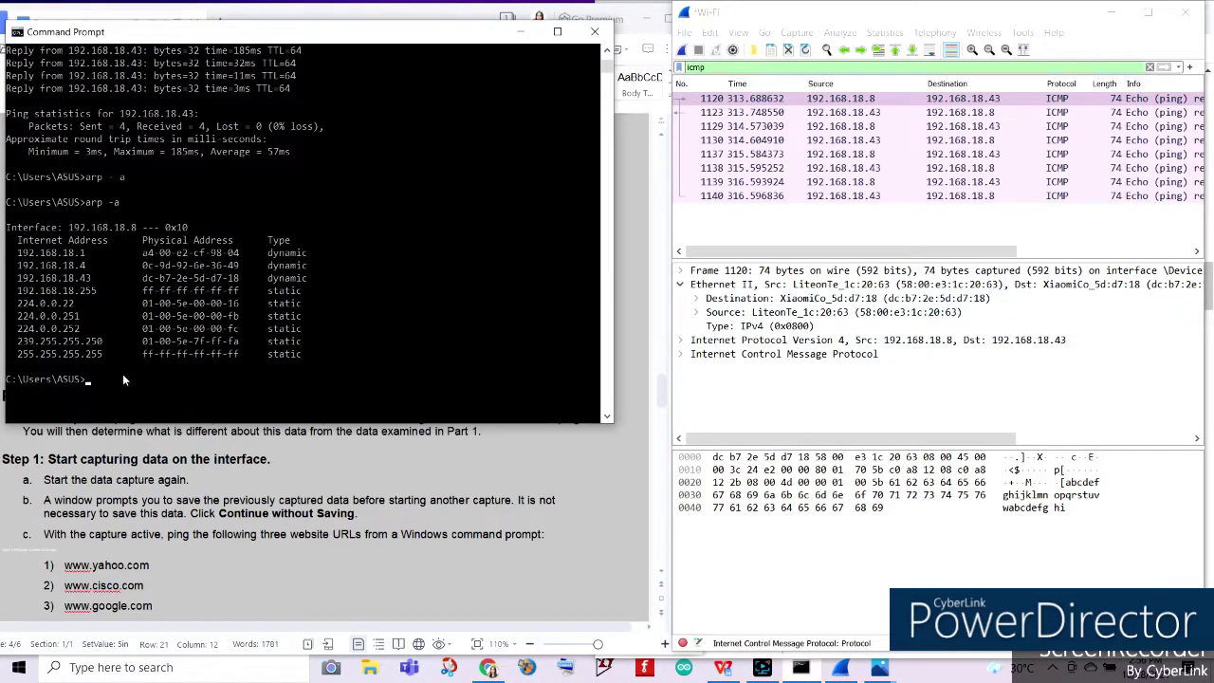
{"action": "left_click_drag", "start_coordinate": [16, 253], "coordinate": [91, 264]}
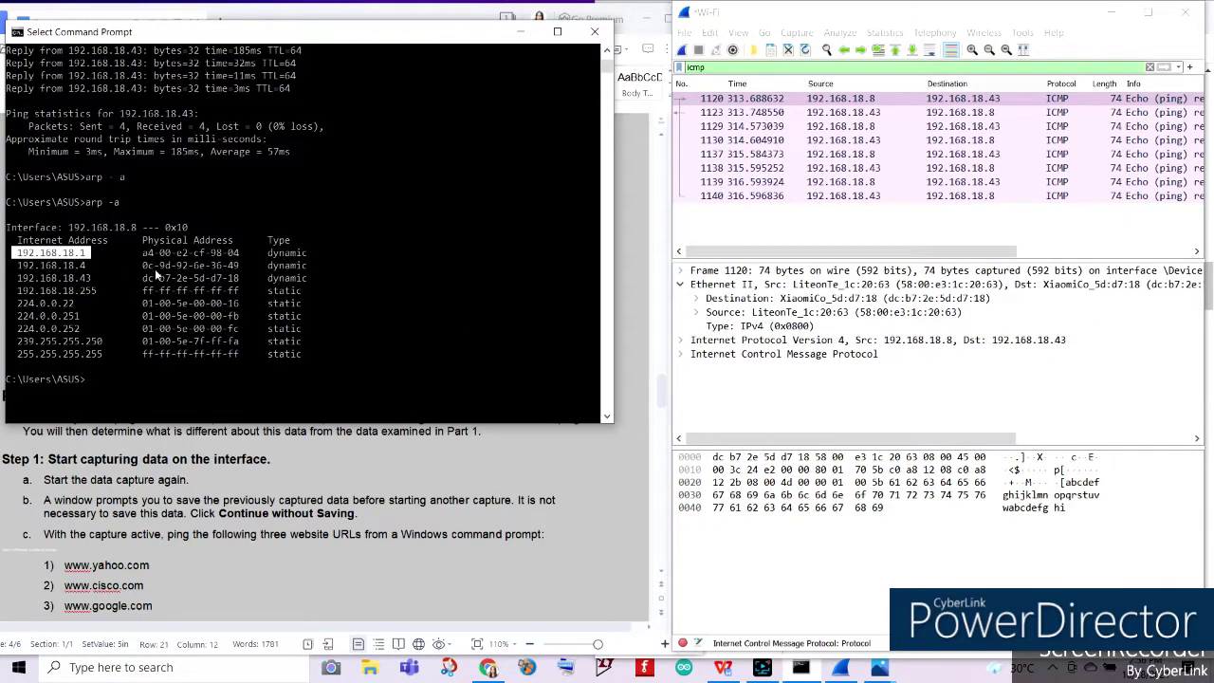
{"action": "key", "text": "ctrl+c"}
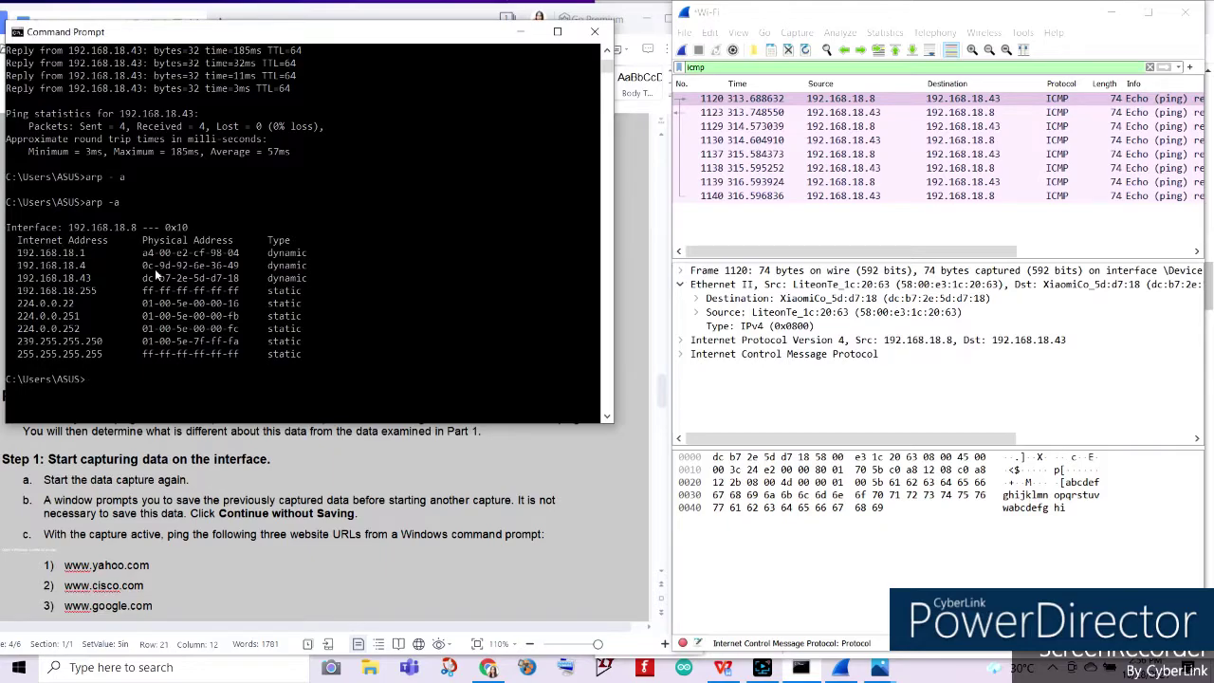
{"action": "left_click_drag", "start_coordinate": [303, 36], "coordinate": [862, 147]}
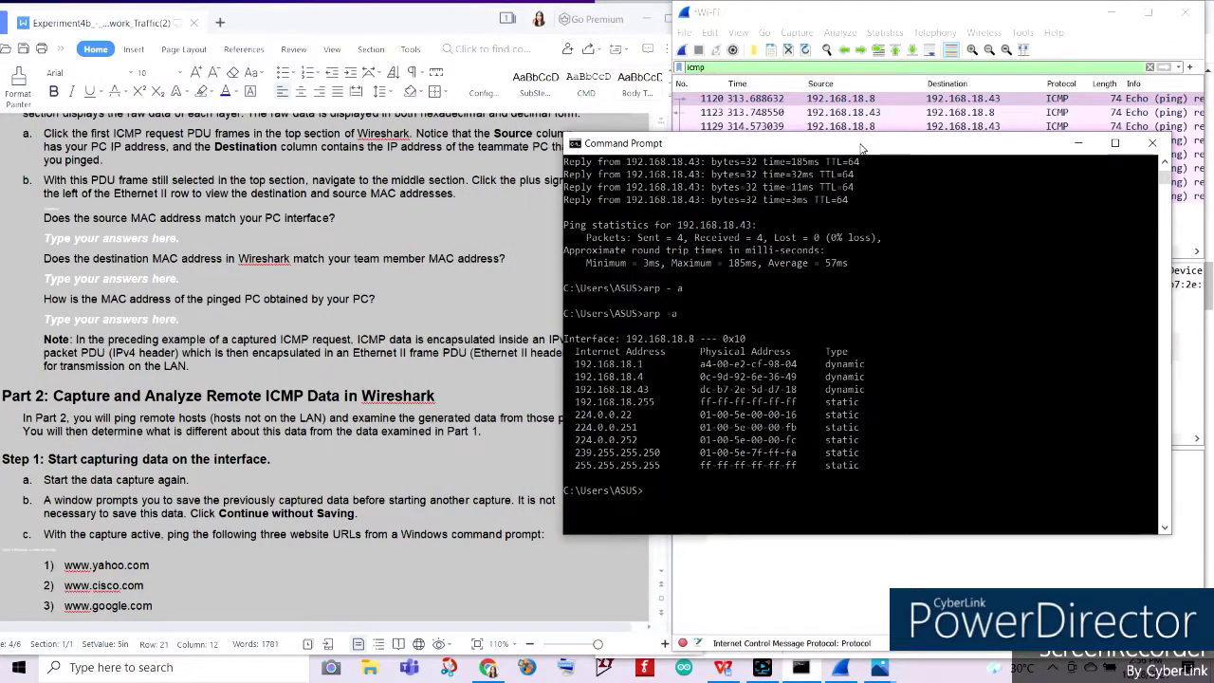
{"action": "left_click_drag", "start_coordinate": [825, 147], "coordinate": [269, 30]}
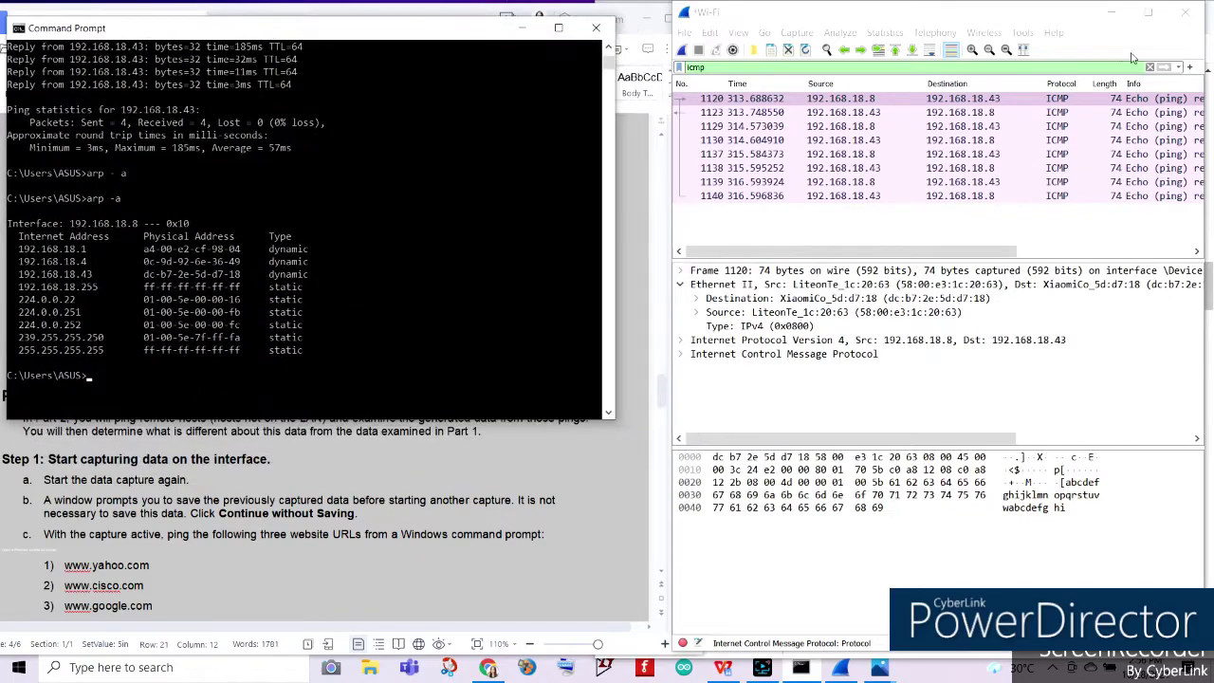
Check the IP address in the phone's network details screenshot against the first request's destination and the ARP table
{"action": "left_click", "coordinate": [972, 101]}
{"action": "mouse_move", "coordinate": [879, 667]}
{"action": "left_click", "coordinate": [802, 569]}
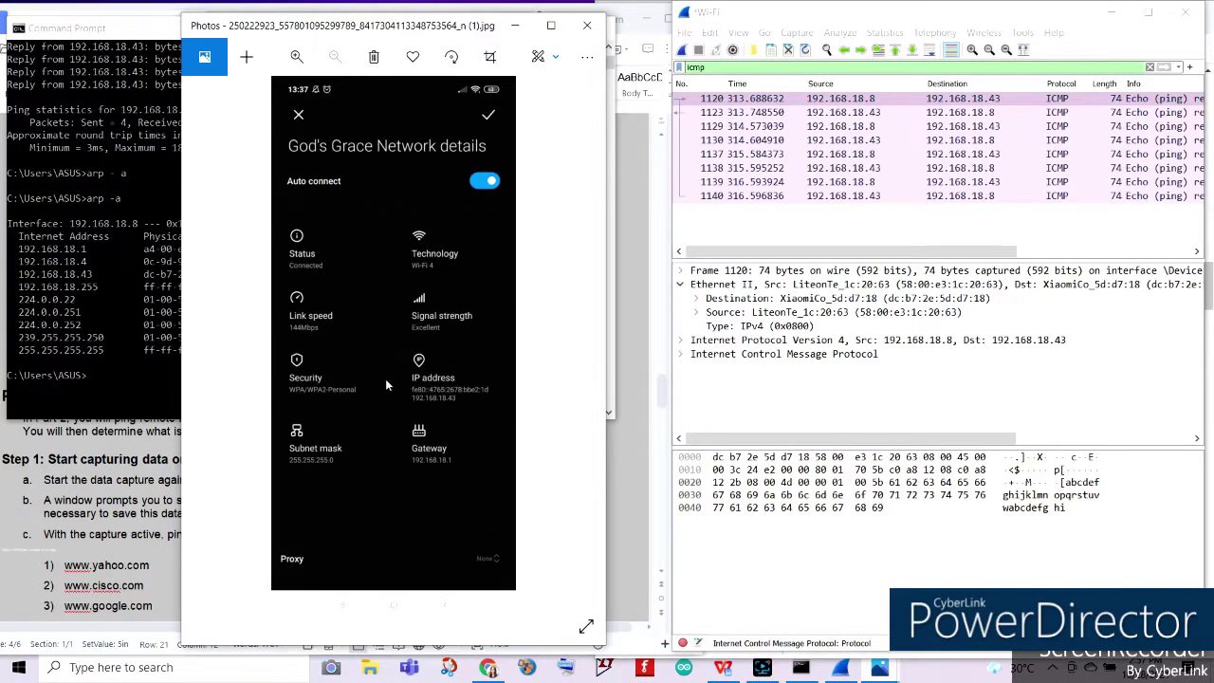
{"action": "left_click", "coordinate": [515, 25]}
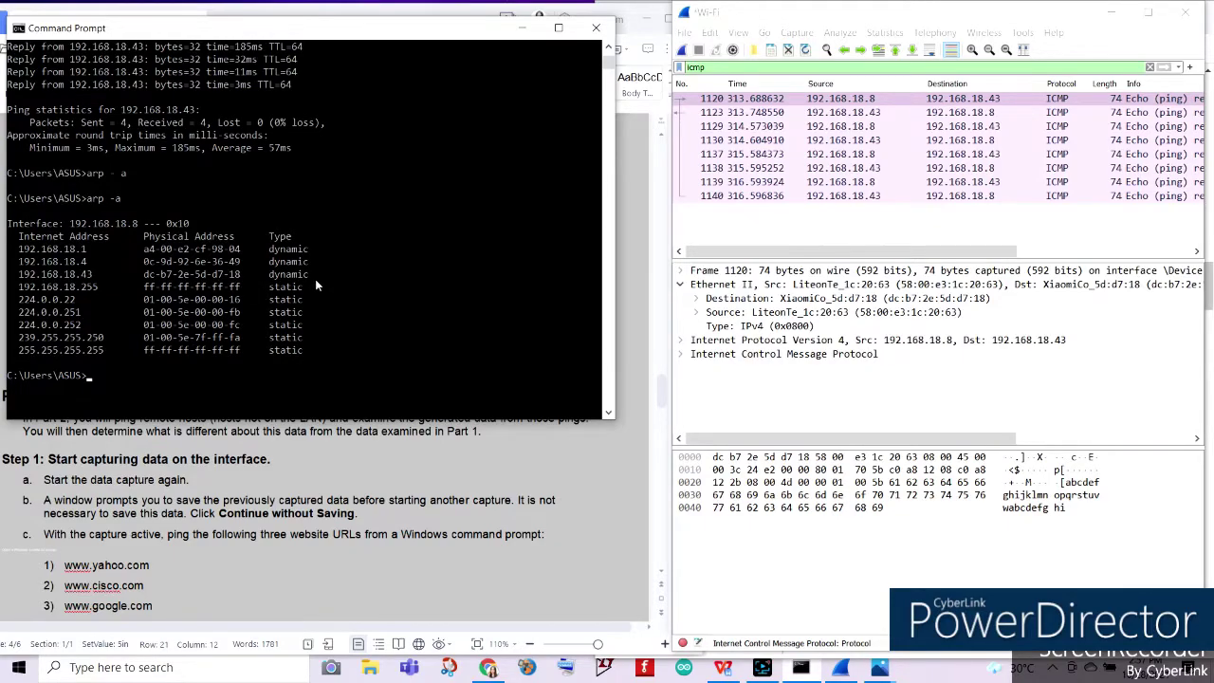
Revisit the Step 3 questions in the lab document, and bring the ARP table and Wireshark side by side for comparison
{"action": "key", "text": "alt+Tab"}
{"action": "scroll", "coordinate": [65, 359], "scroll_direction": "down", "scroll_amount": 3}
{"action": "scroll", "coordinate": [72, 341], "scroll_direction": "up", "scroll_amount": 3}
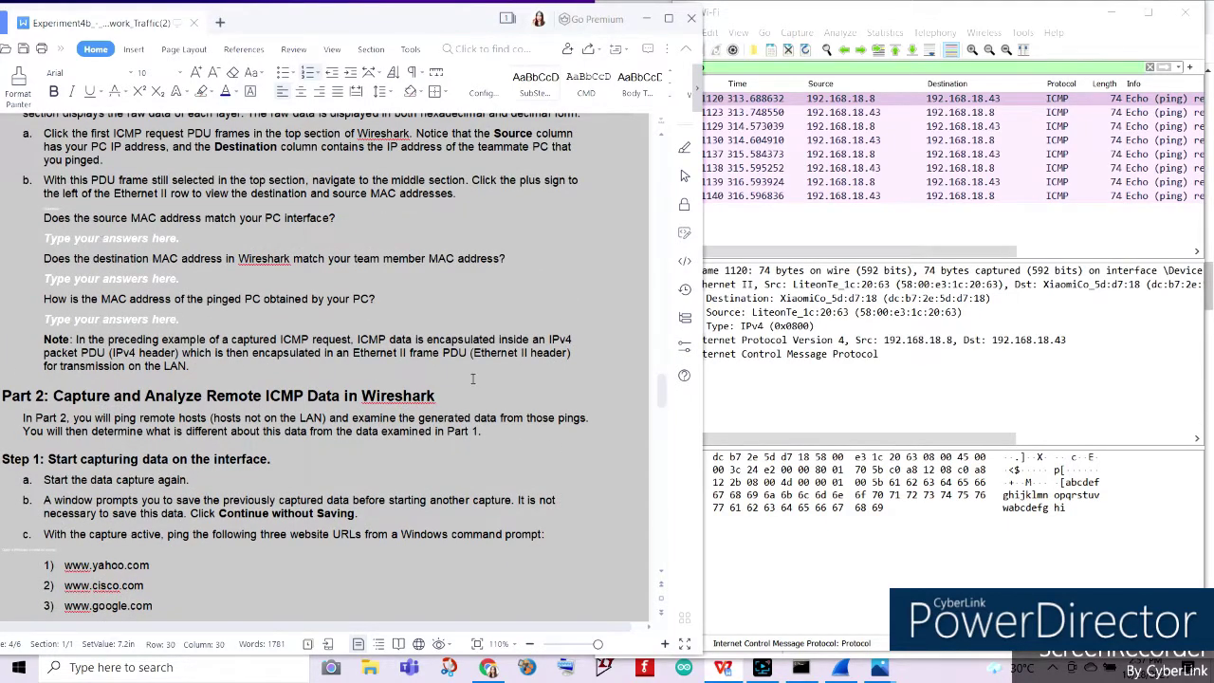
{"action": "left_click", "coordinate": [800, 667]}
{"action": "left_click", "coordinate": [800, 668]}
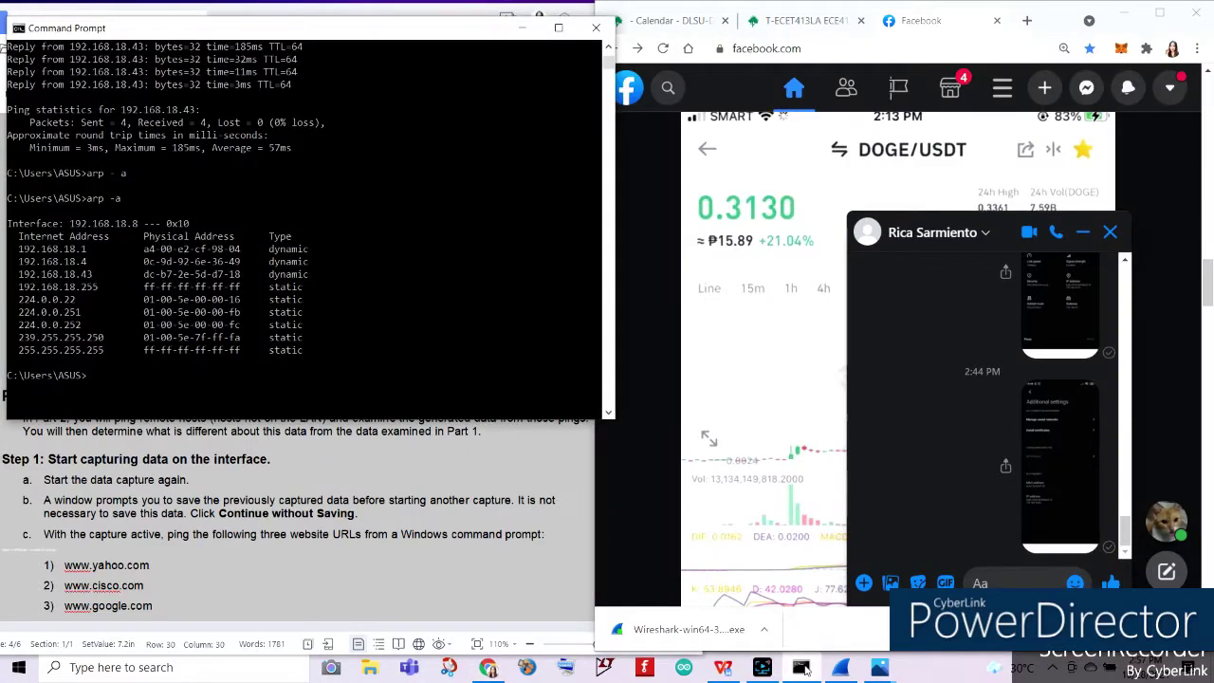
{"action": "left_click", "coordinate": [840, 668]}
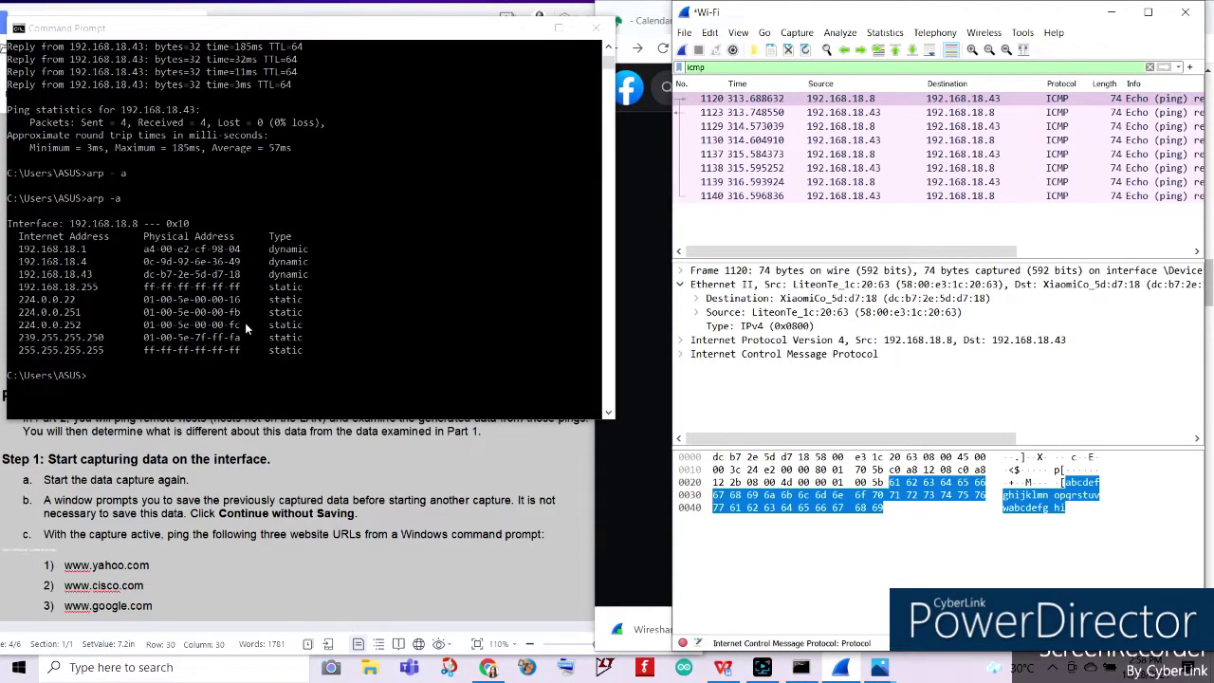
Following Part 2 Step 1 of the lab, stop the running capture and start a new Wi-Fi capture without saving the old packets
{"action": "left_click", "coordinate": [440, 476]}
{"action": "scroll", "coordinate": [377, 432], "scroll_direction": "down", "scroll_amount": 2}
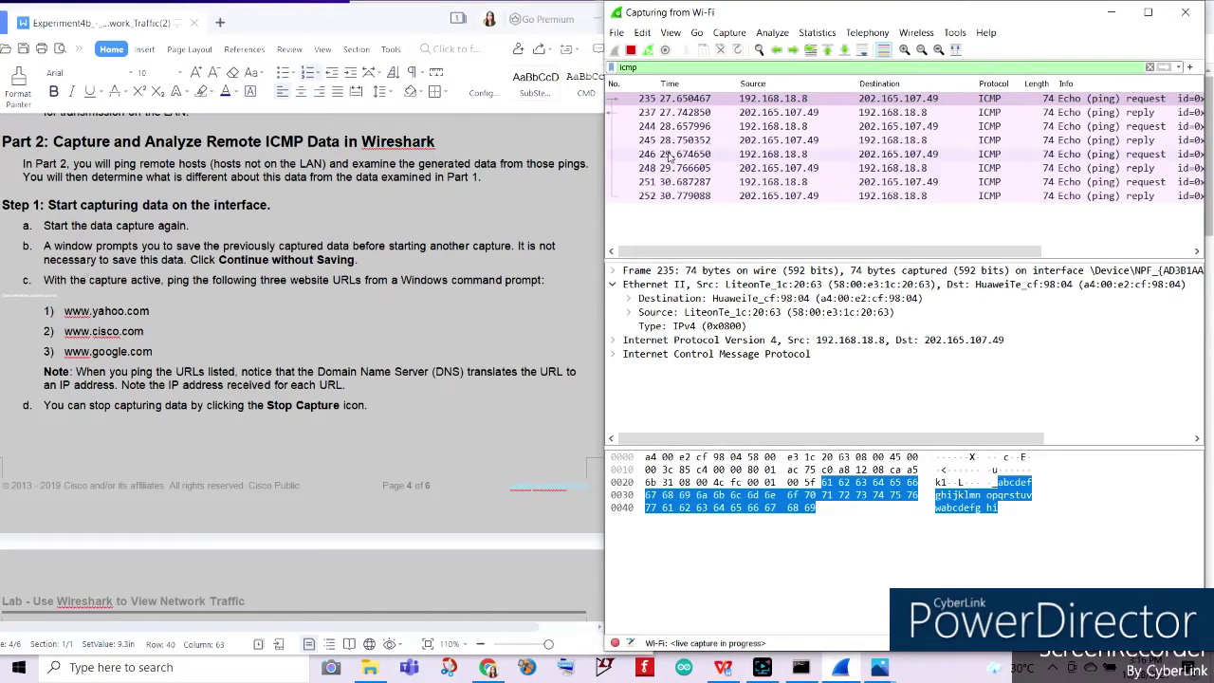
{"action": "left_click", "coordinate": [632, 49]}
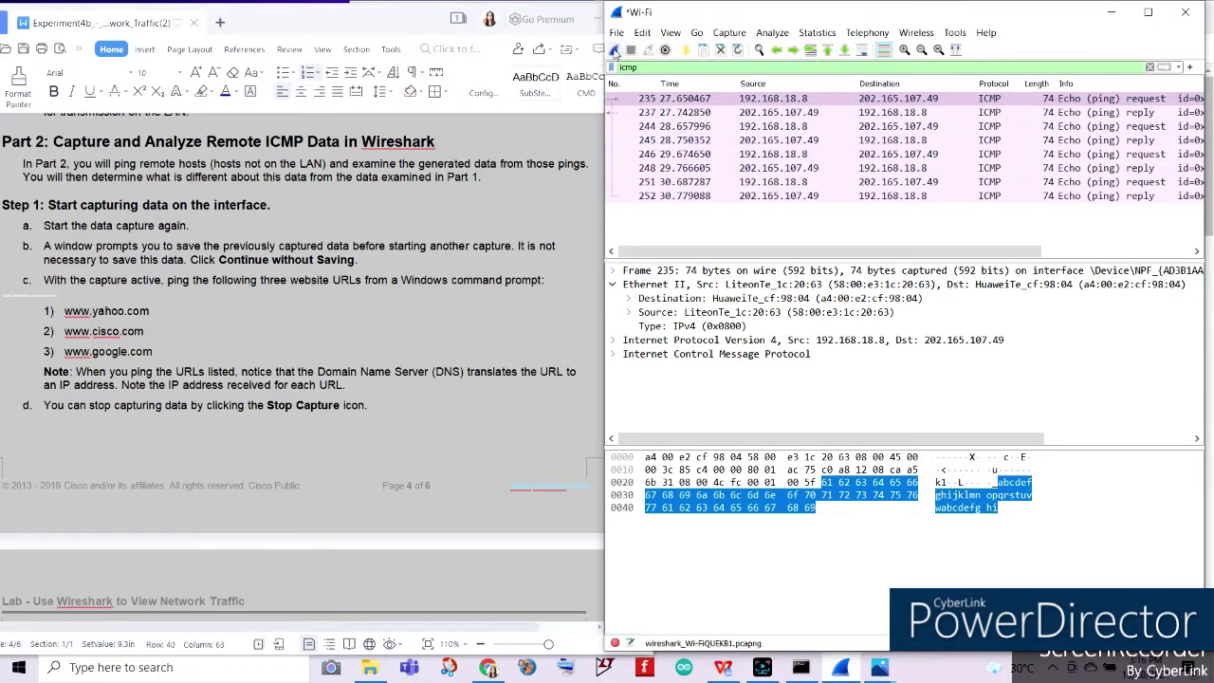
{"action": "left_click", "coordinate": [614, 50]}
{"action": "left_click_drag", "start_coordinate": [576, 267], "coordinate": [731, 130]}
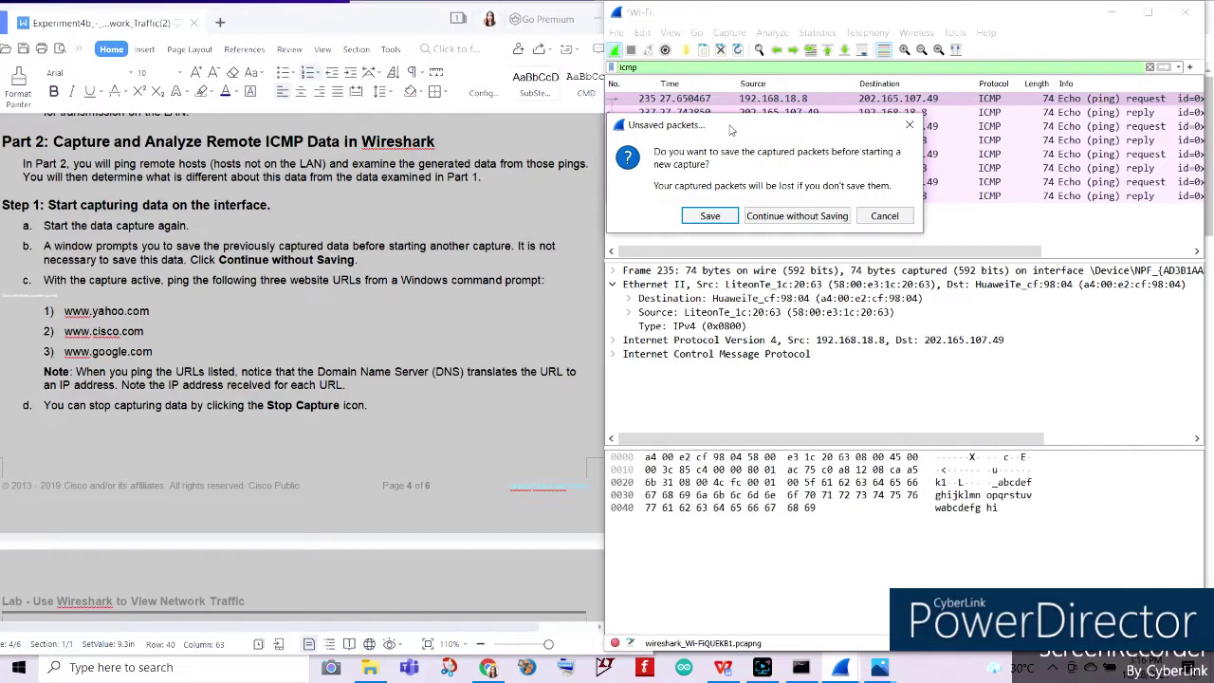
{"action": "left_click", "coordinate": [797, 217]}
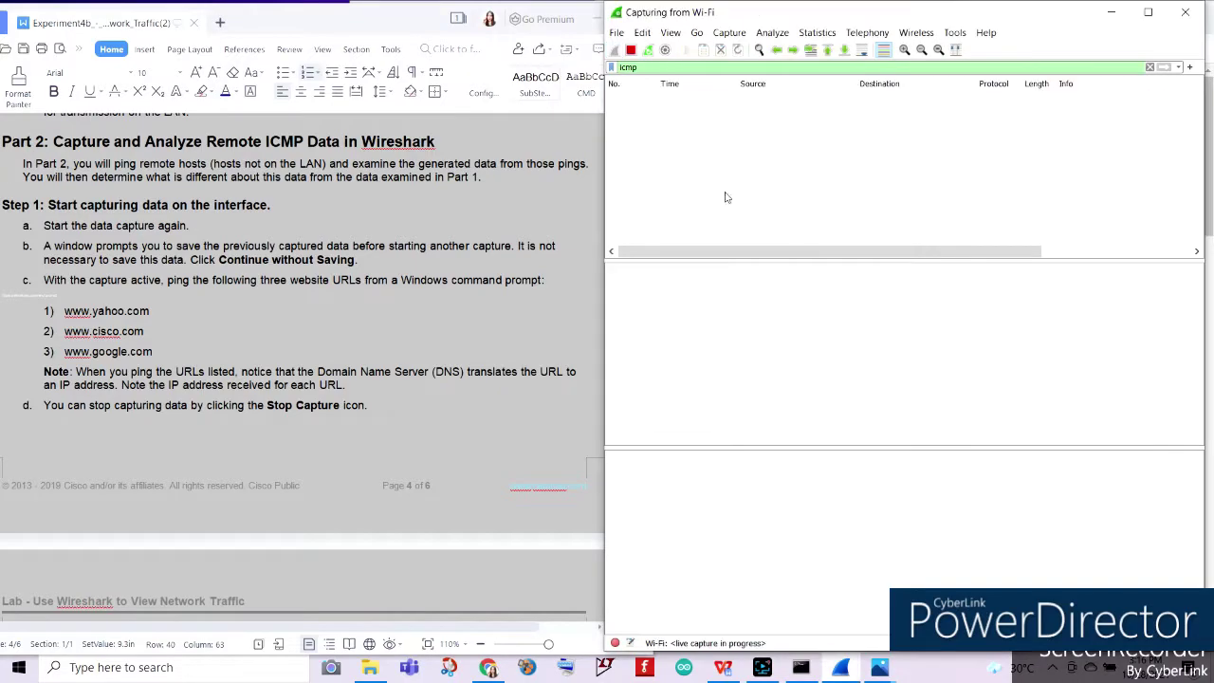
{"action": "mouse_move", "coordinate": [800, 666]}
{"action": "left_click", "coordinate": [799, 622]}
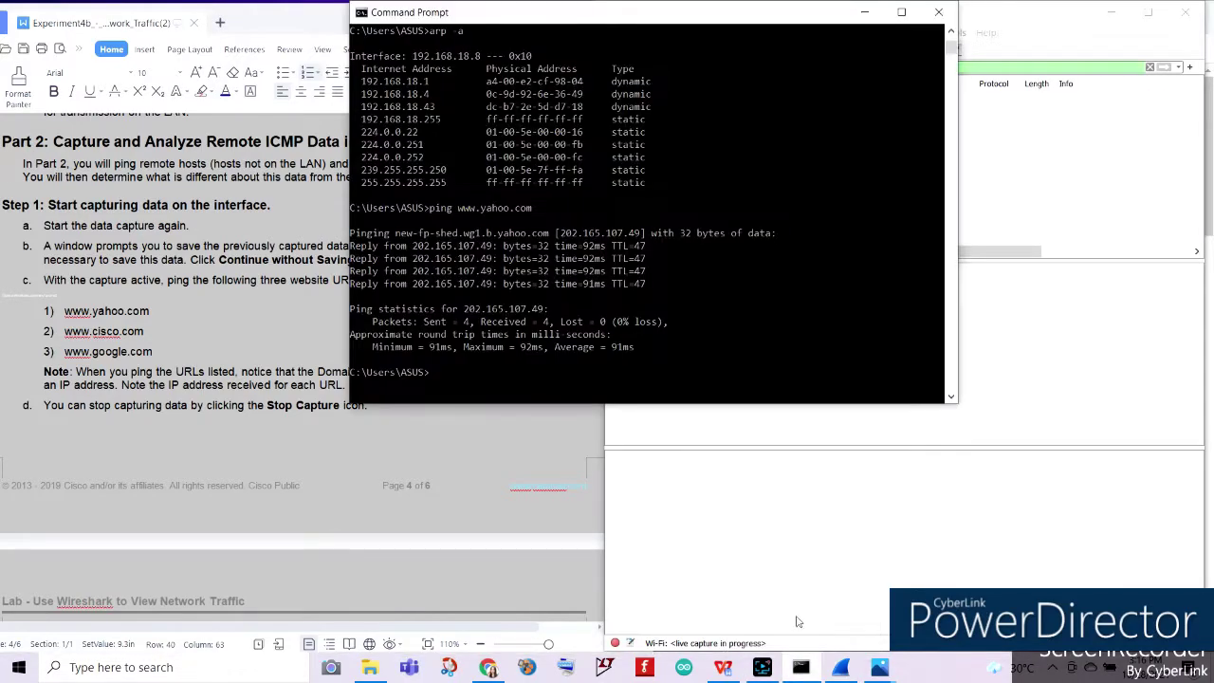
{"action": "left_click_drag", "start_coordinate": [516, 28], "coordinate": [732, 53]}
{"action": "type", "text": "ping ww"}
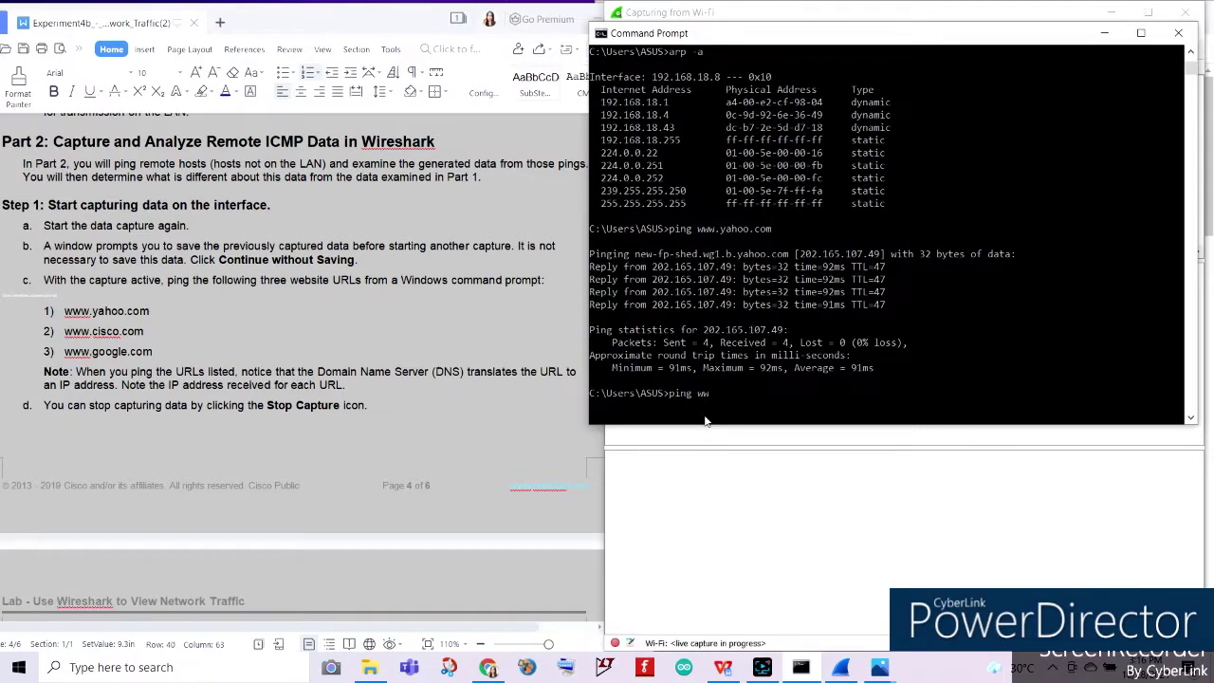
{"action": "type", "text": "w.yahoo.com"}
{"action": "key", "text": "Return"}
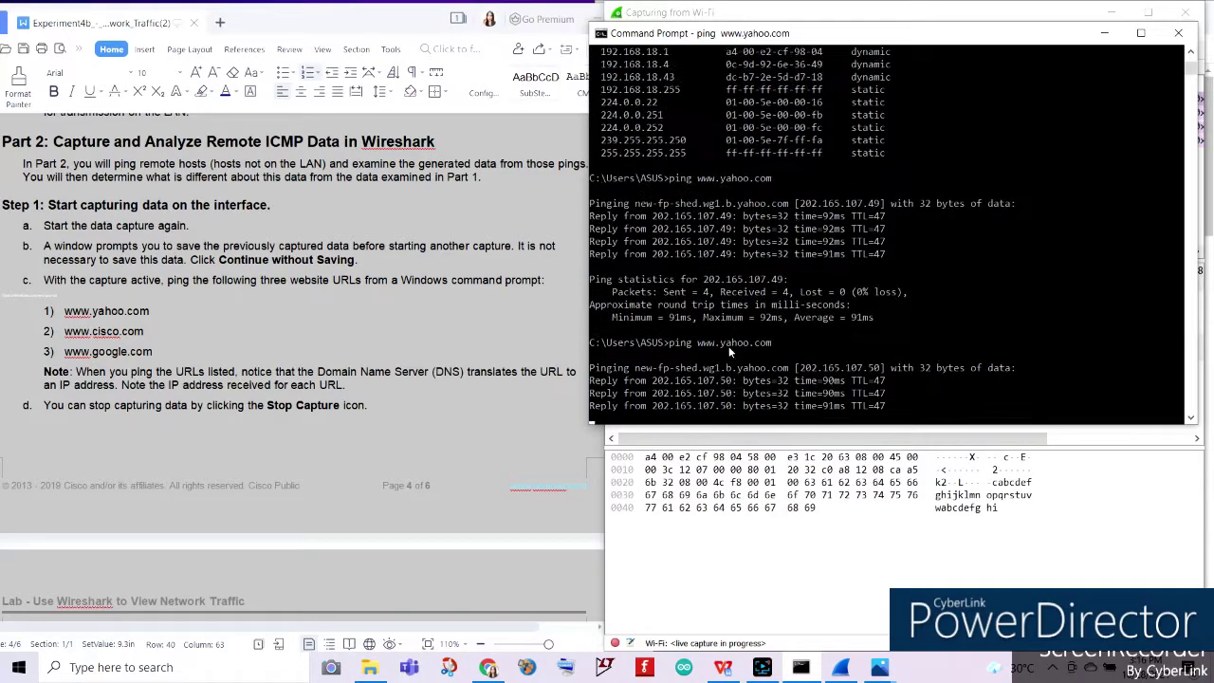
{"action": "scroll", "coordinate": [728, 346], "scroll_direction": "up", "scroll_amount": 2}
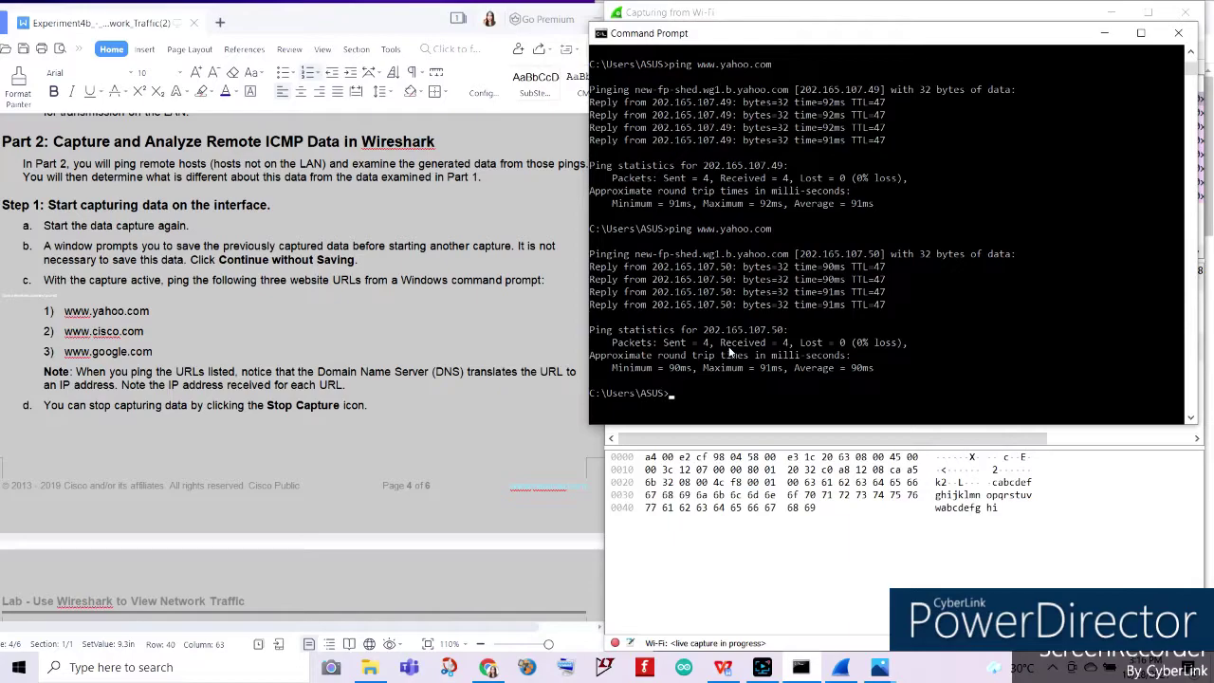
{"action": "scroll", "coordinate": [728, 346], "scroll_direction": "up", "scroll_amount": 1}
{"action": "scroll", "coordinate": [729, 346], "scroll_direction": "down", "scroll_amount": 1}
{"action": "left_click_drag", "start_coordinate": [745, 42], "coordinate": [153, 21]}
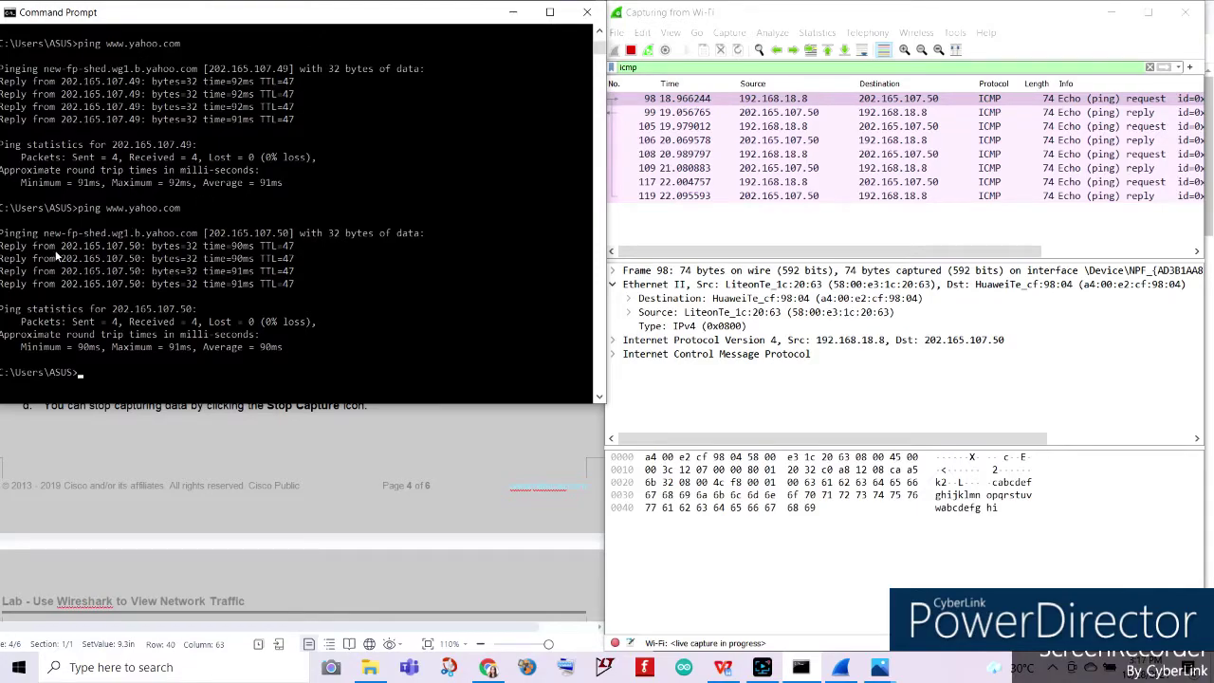
{"action": "left_click_drag", "start_coordinate": [251, 24], "coordinate": [291, 12]}
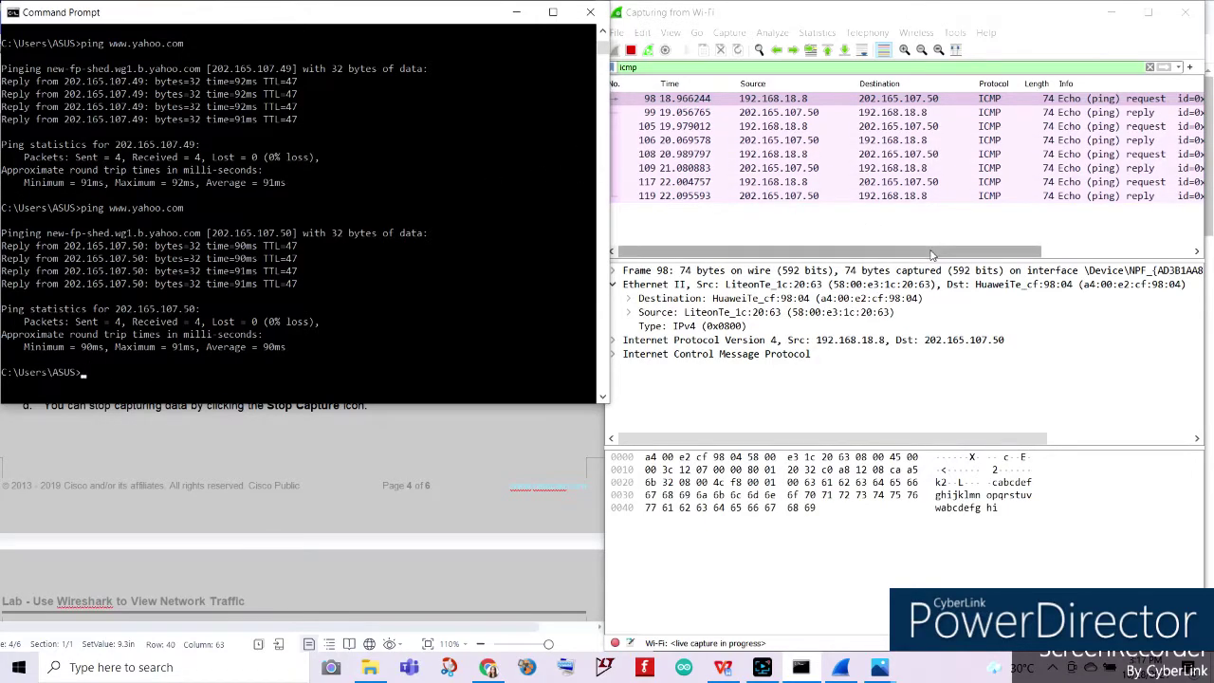
{"action": "left_click_drag", "start_coordinate": [247, 27], "coordinate": [814, 30]}
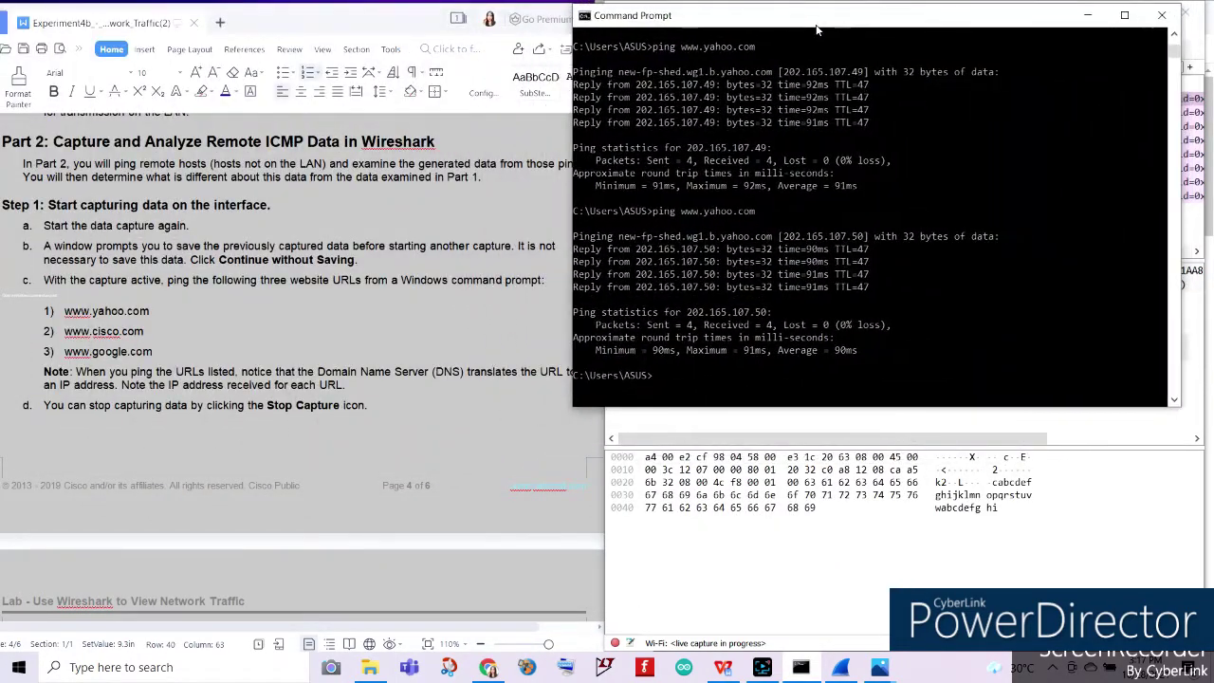
{"action": "key", "text": "BackSpace"}
{"action": "key", "text": "BackSpace"}
{"action": "key", "text": "BackSpace"}
{"action": "key", "text": "BackSpace"}
{"action": "type", "text": "ping www.cisco.com"}
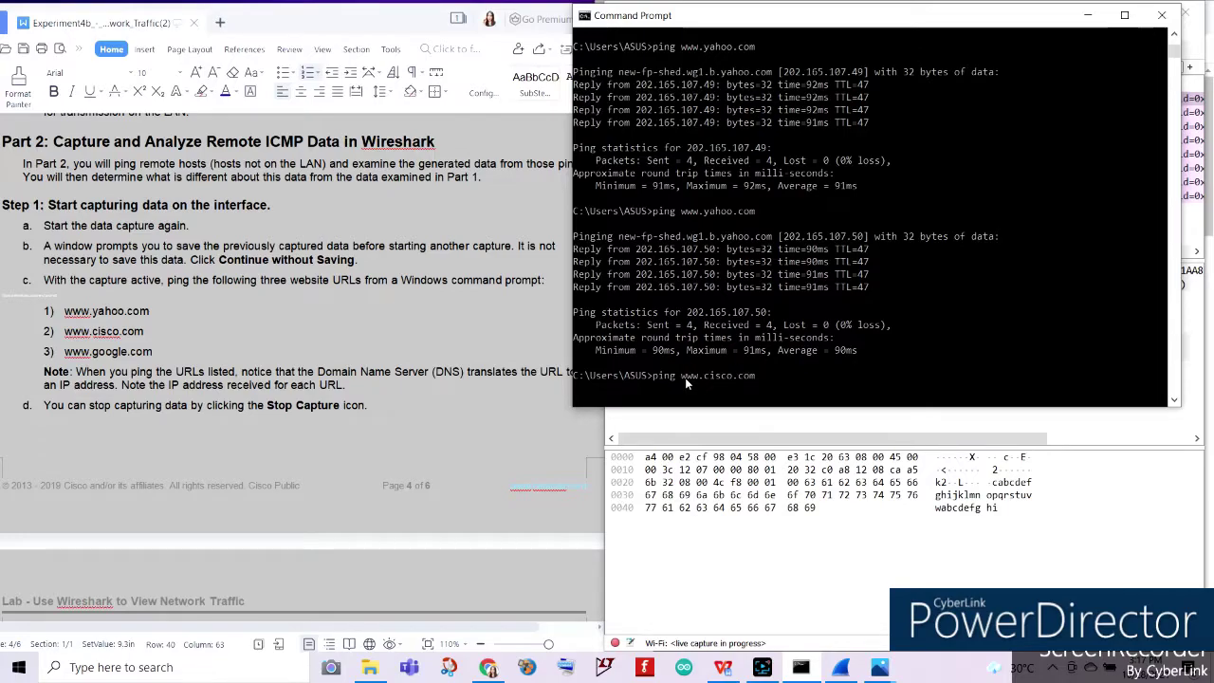
{"action": "key", "text": "Return"}
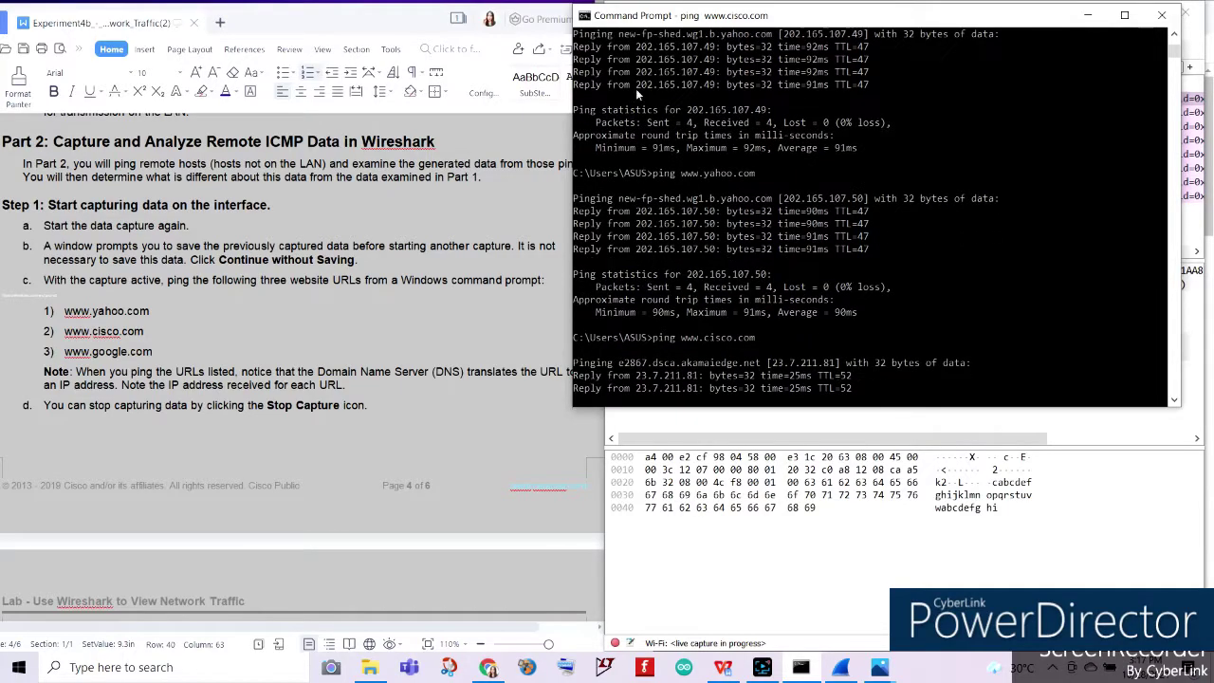
{"action": "left_click_drag", "start_coordinate": [808, 25], "coordinate": [239, 24]}
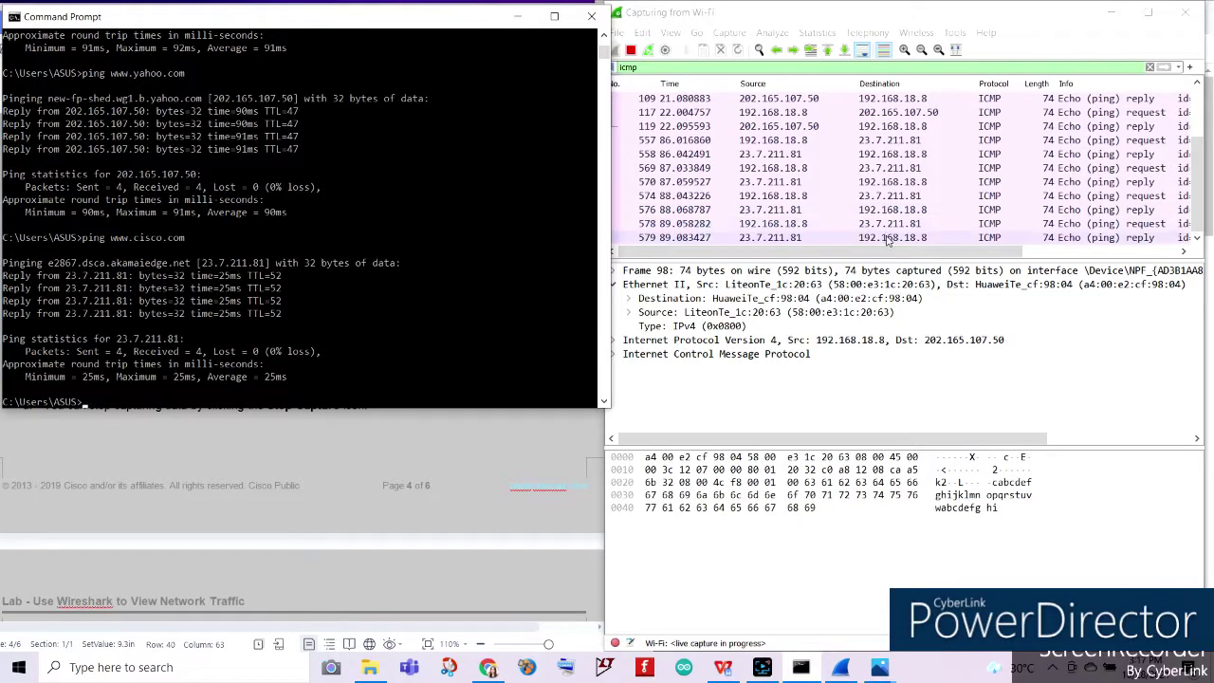
{"action": "scroll", "coordinate": [901, 152], "scroll_direction": "up", "scroll_amount": 2}
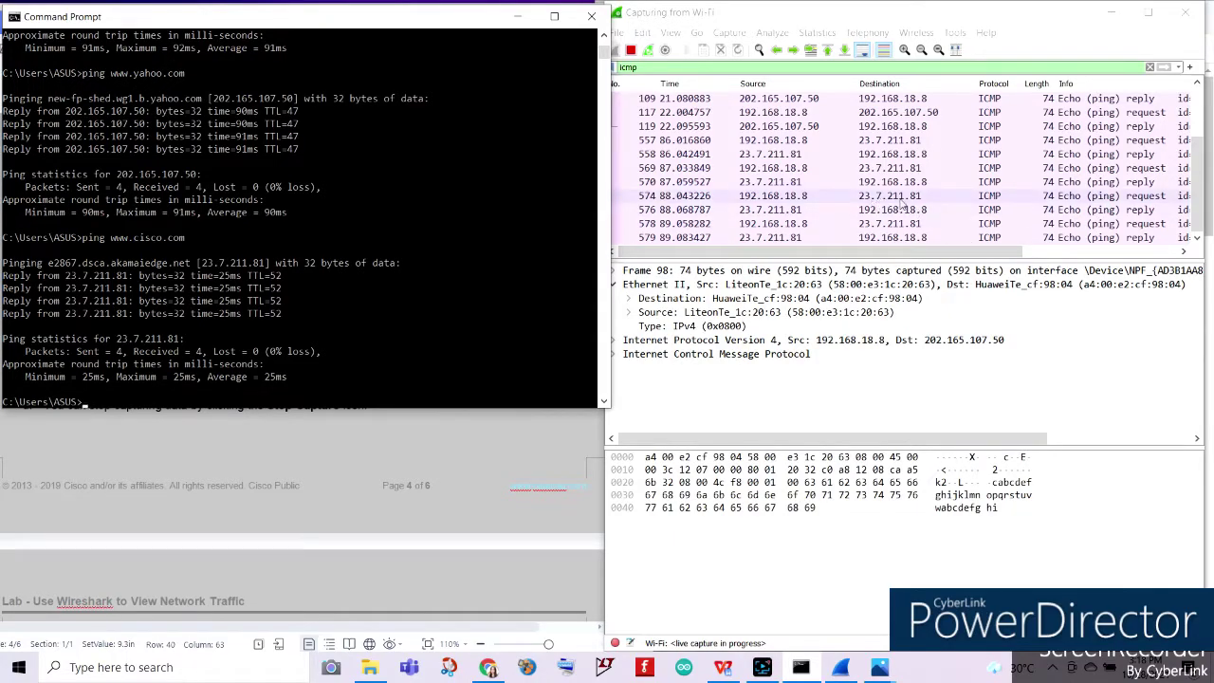
{"action": "left_click", "coordinate": [758, 12]}
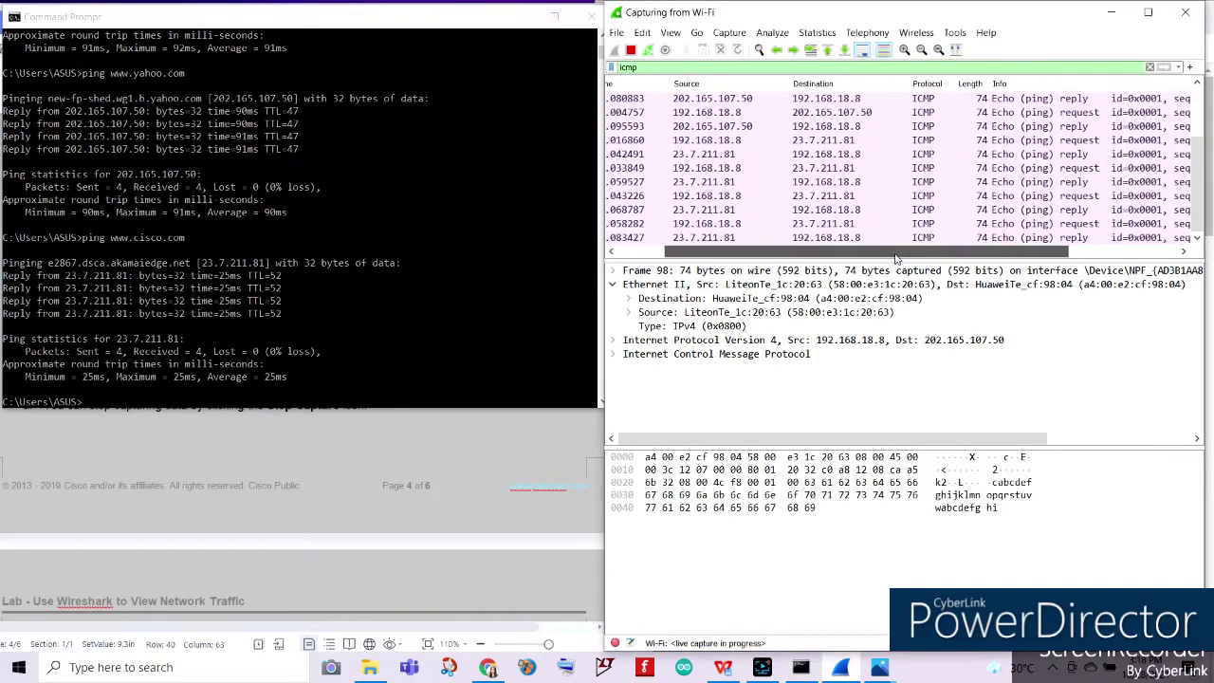
{"action": "left_click_drag", "start_coordinate": [265, 17], "coordinate": [858, 18]}
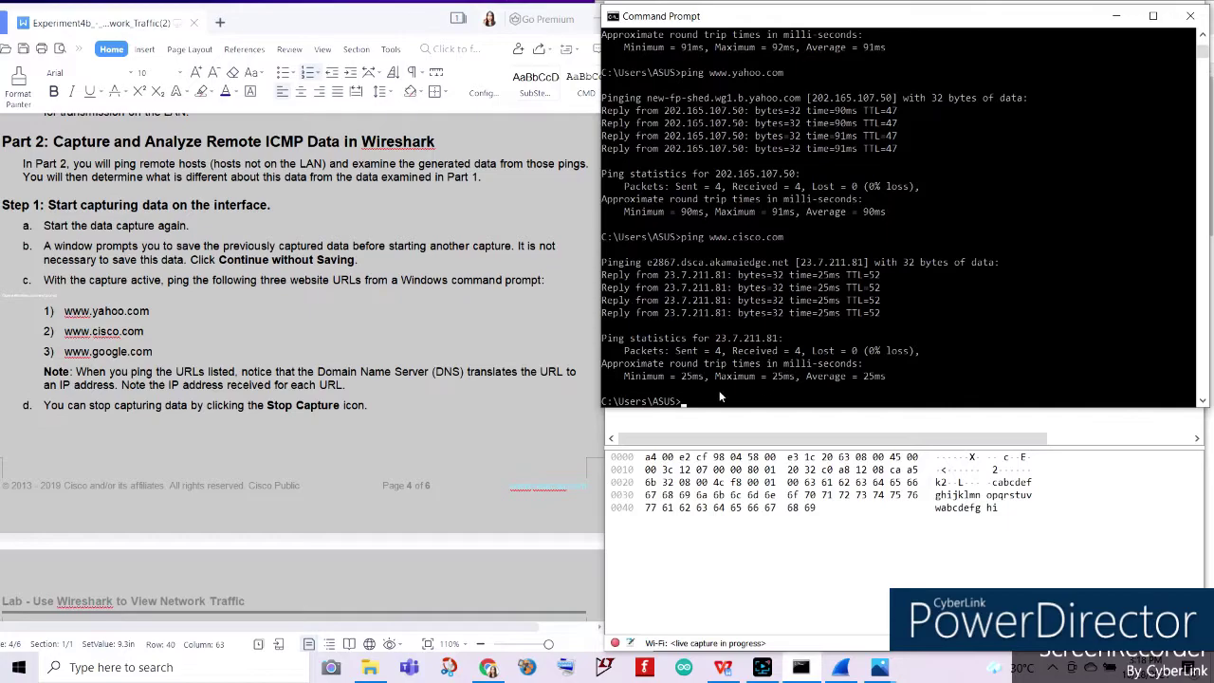
{"action": "type", "text": "ping www.google.com"}
{"action": "key", "text": "Return"}
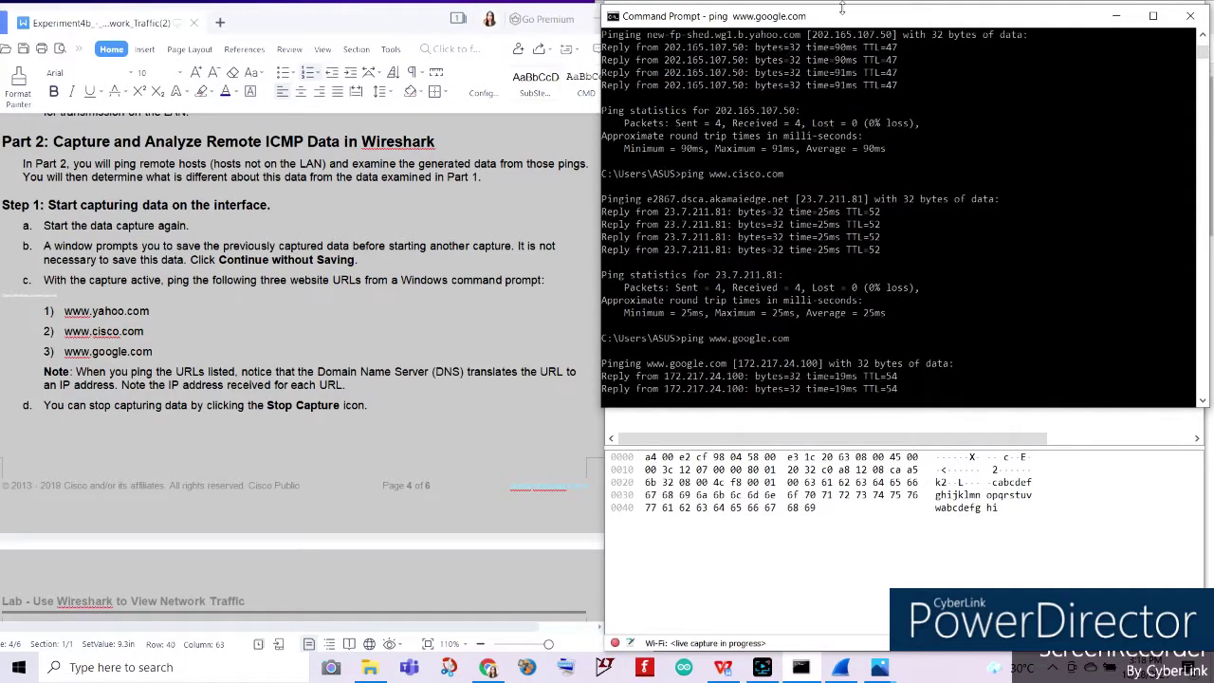
{"action": "left_click_drag", "start_coordinate": [840, 21], "coordinate": [239, 26]}
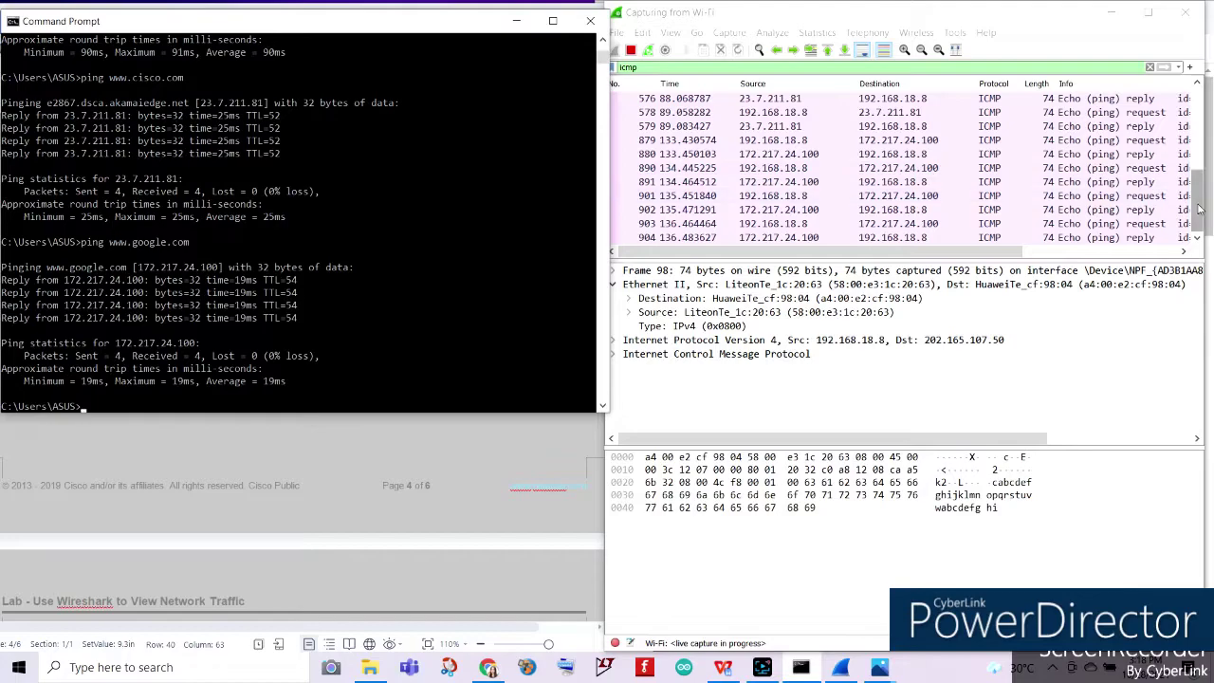
{"action": "left_click", "coordinate": [946, 214]}
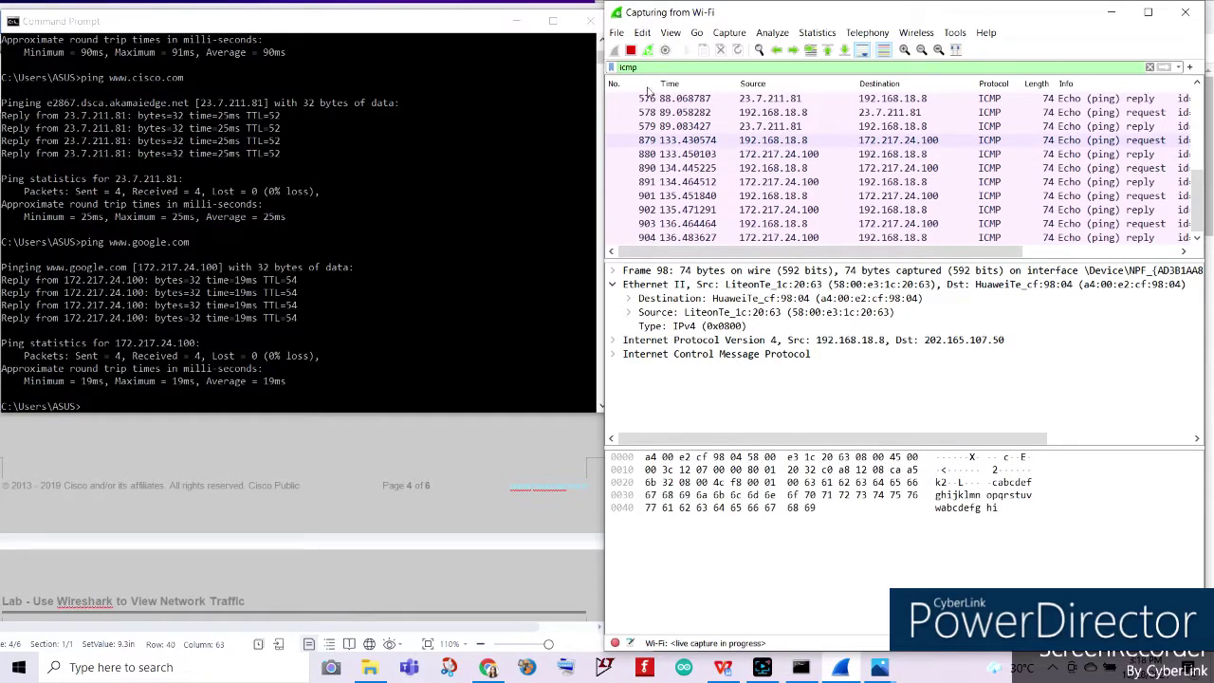
{"action": "left_click_drag", "start_coordinate": [237, 20], "coordinate": [841, 36]}
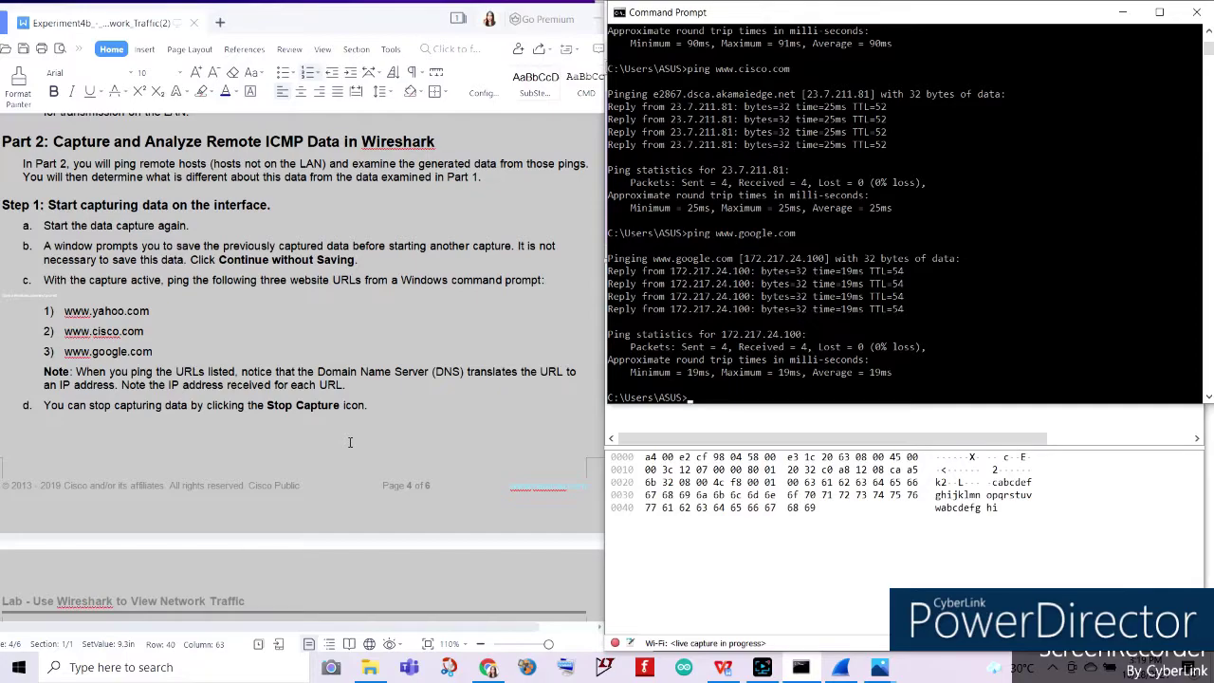
{"action": "scroll", "coordinate": [849, 274], "scroll_direction": "up", "scroll_amount": 10}
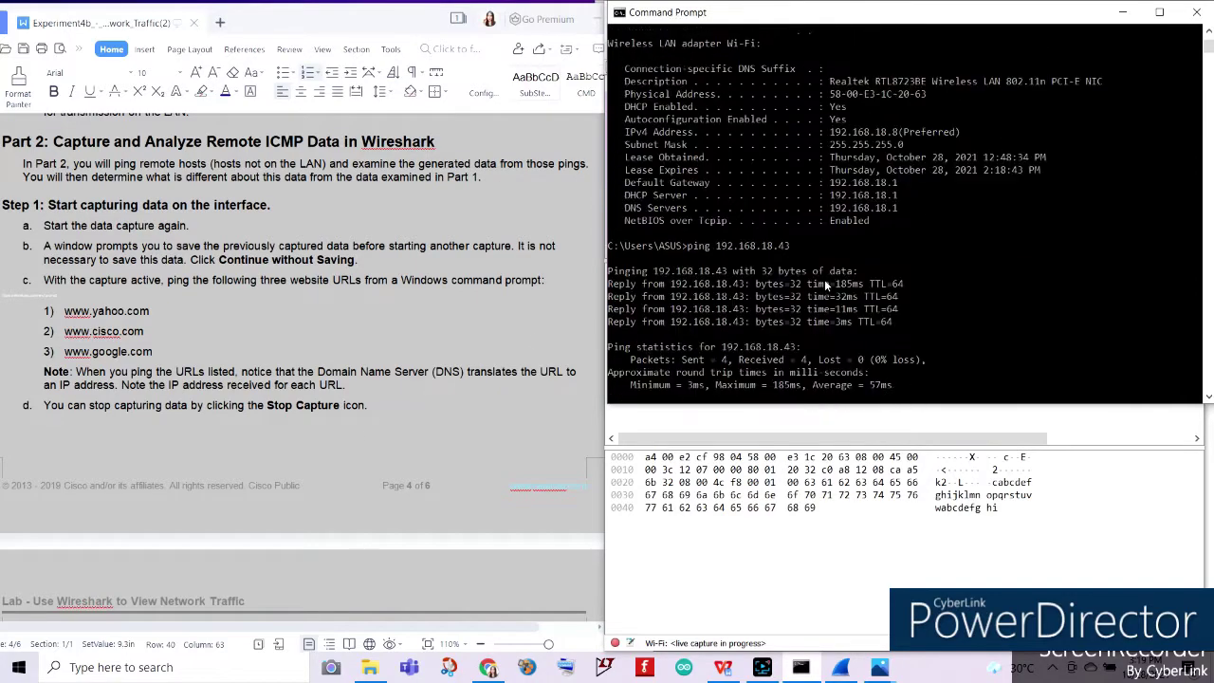
{"action": "scroll", "coordinate": [825, 278], "scroll_direction": "down", "scroll_amount": 15}
{"action": "scroll", "coordinate": [825, 288], "scroll_direction": "up", "scroll_amount": 4}
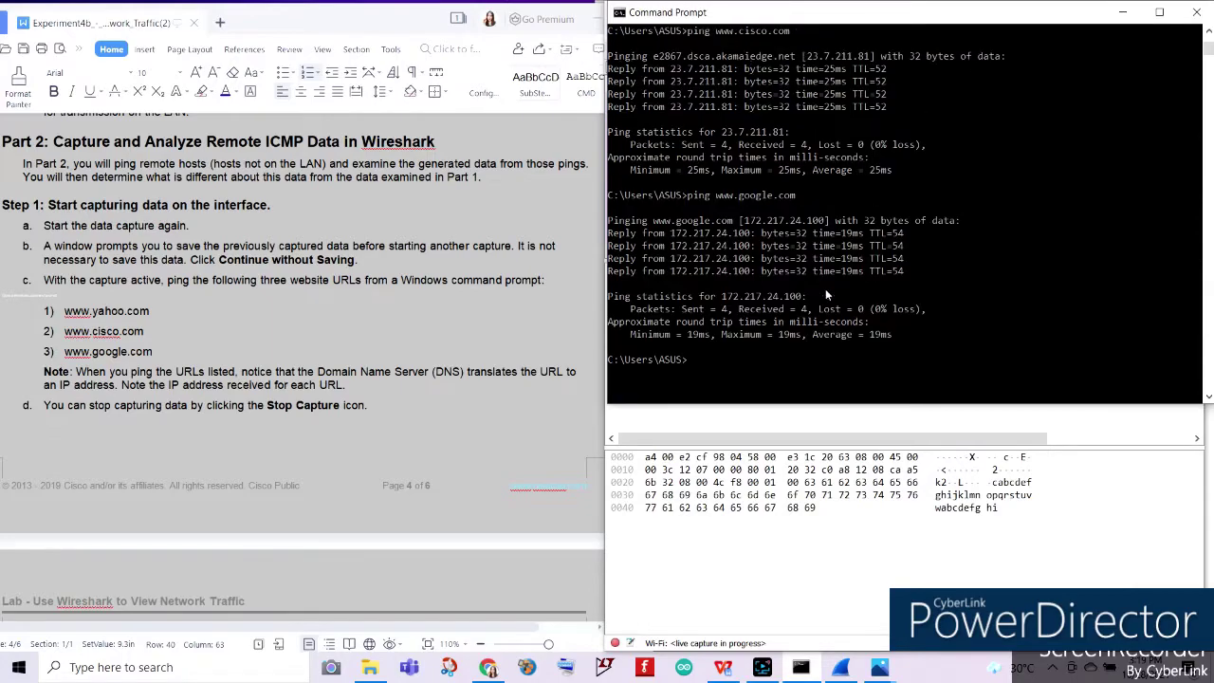
Return to Wireshark and stop the Wi-Fi capture as item d of the lab's Part 2 Step 1 instructs
{"action": "scroll", "coordinate": [95, 402], "scroll_direction": "down", "scroll_amount": 3}
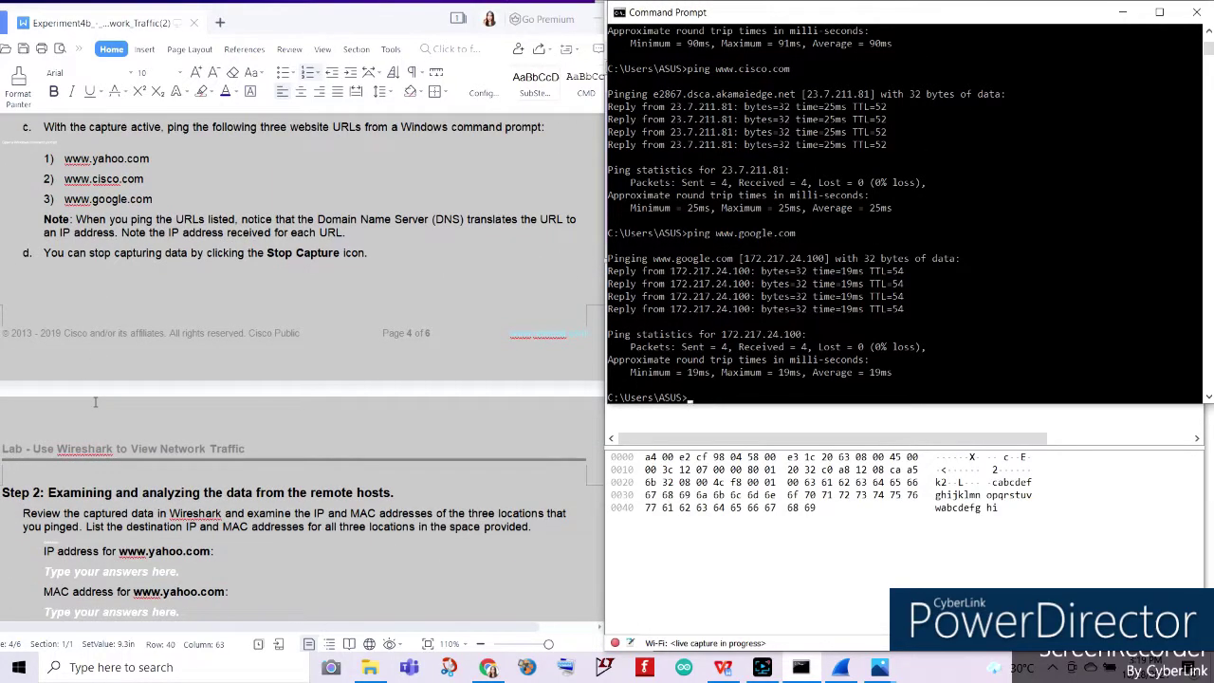
{"action": "left_click", "coordinate": [869, 456]}
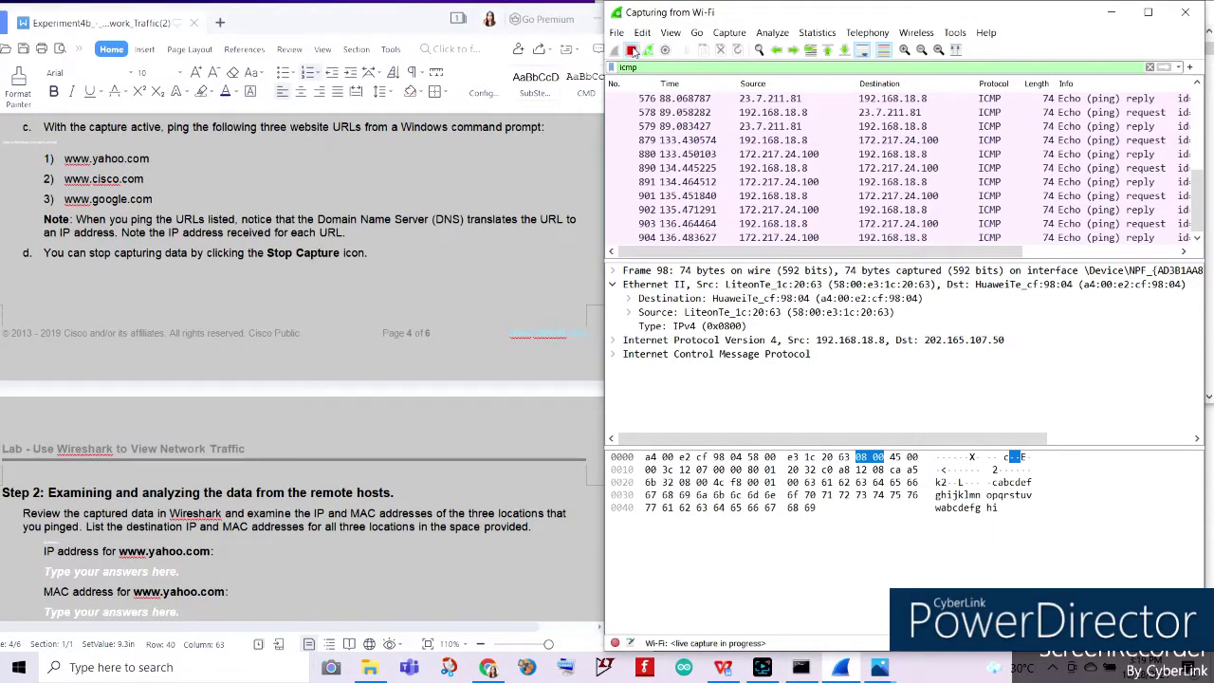
{"action": "left_click", "coordinate": [632, 50]}
Read the Part 2 Step 2 questions on the IP and MAC addresses of the three pinged websites
{"action": "scroll", "coordinate": [139, 369], "scroll_direction": "down", "scroll_amount": 8}
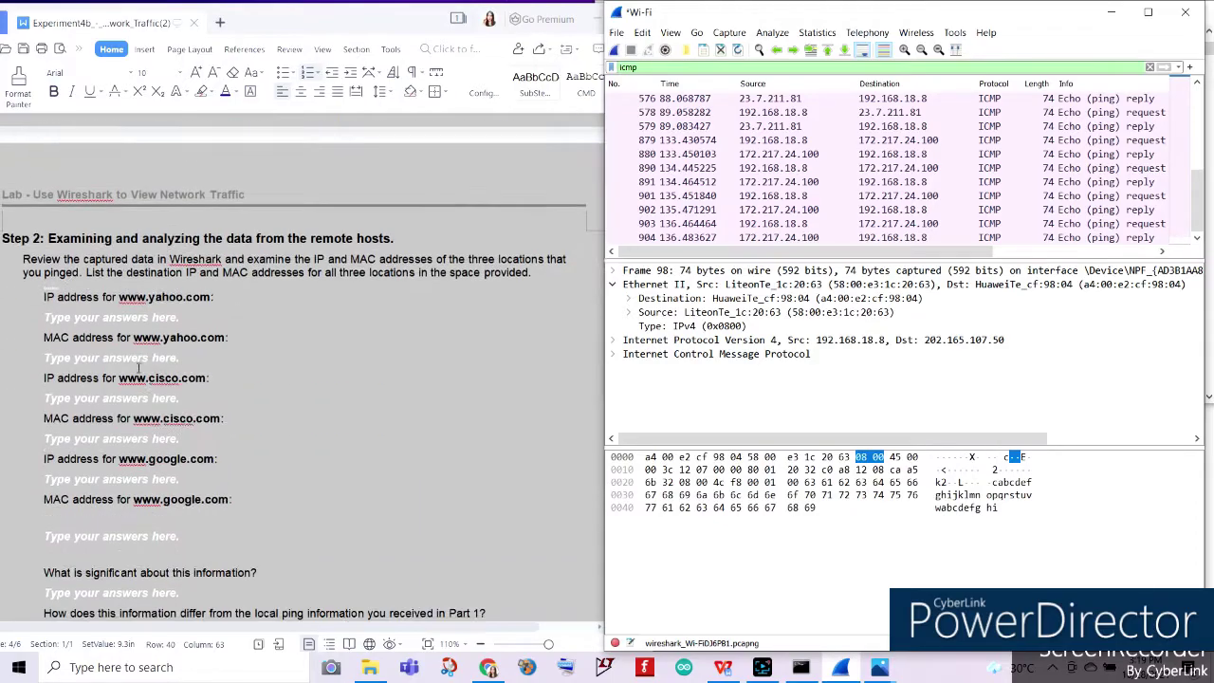
{"action": "scroll", "coordinate": [138, 369], "scroll_direction": "up", "scroll_amount": 2}
{"action": "scroll", "coordinate": [140, 371], "scroll_direction": "down", "scroll_amount": 12}
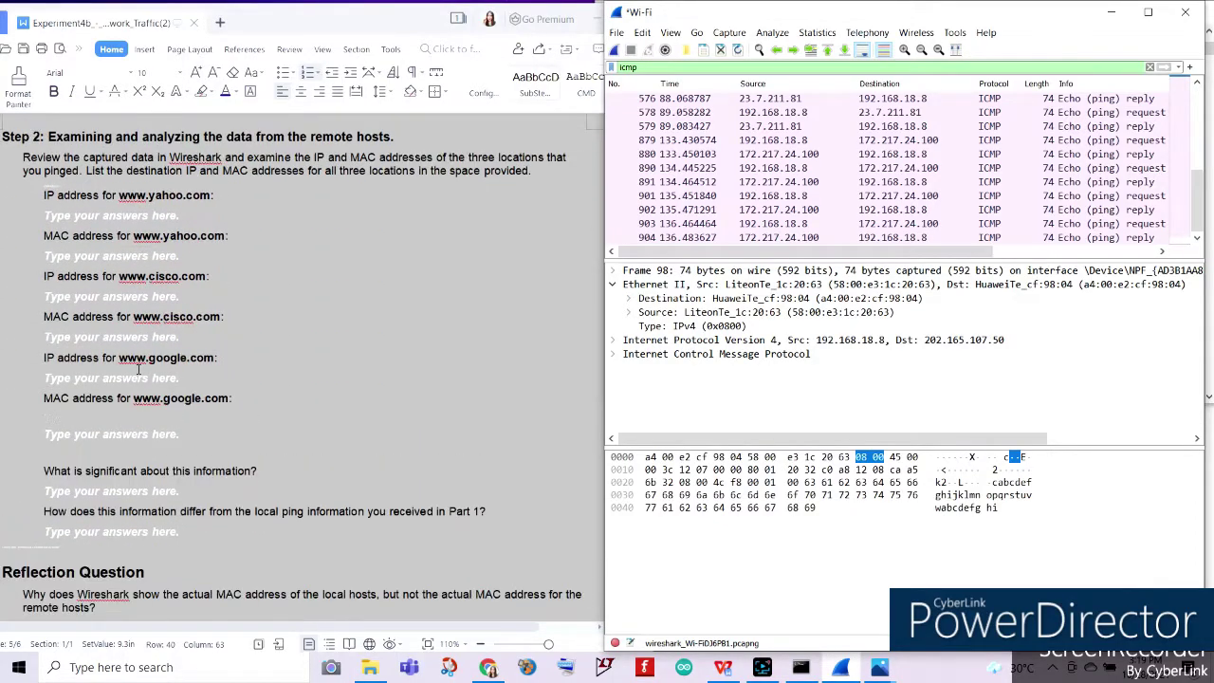
{"action": "scroll", "coordinate": [139, 371], "scroll_direction": "up", "scroll_amount": 13}
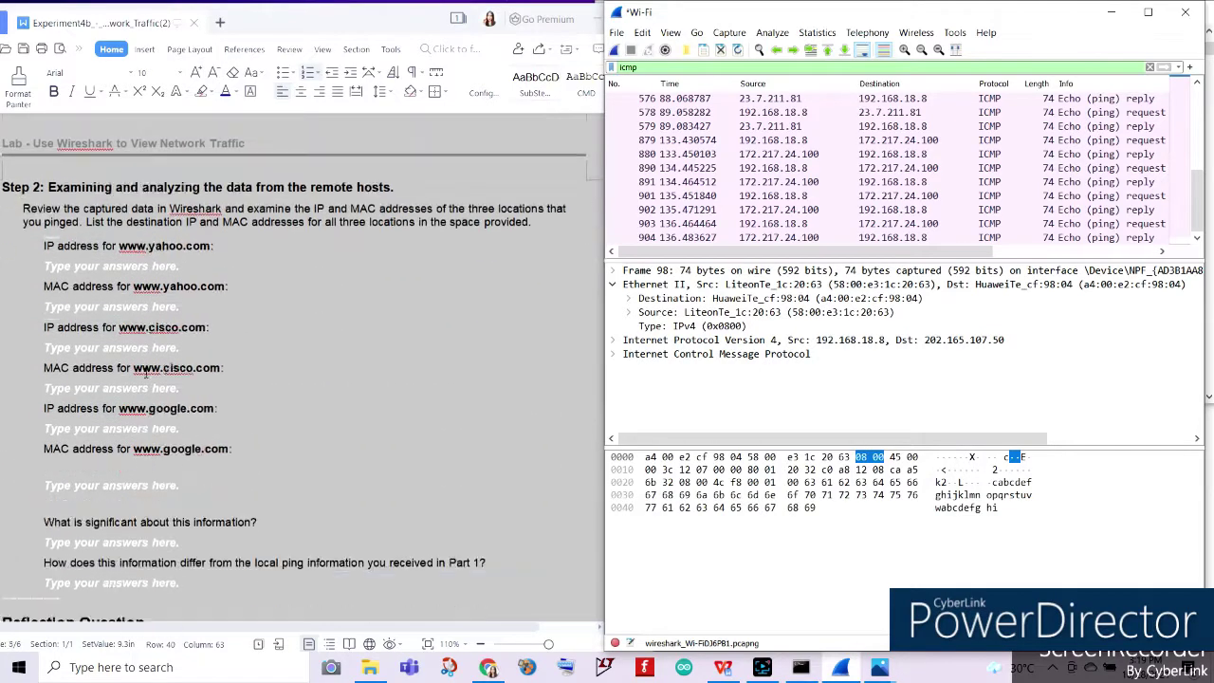
{"action": "scroll", "coordinate": [151, 373], "scroll_direction": "down", "scroll_amount": 2}
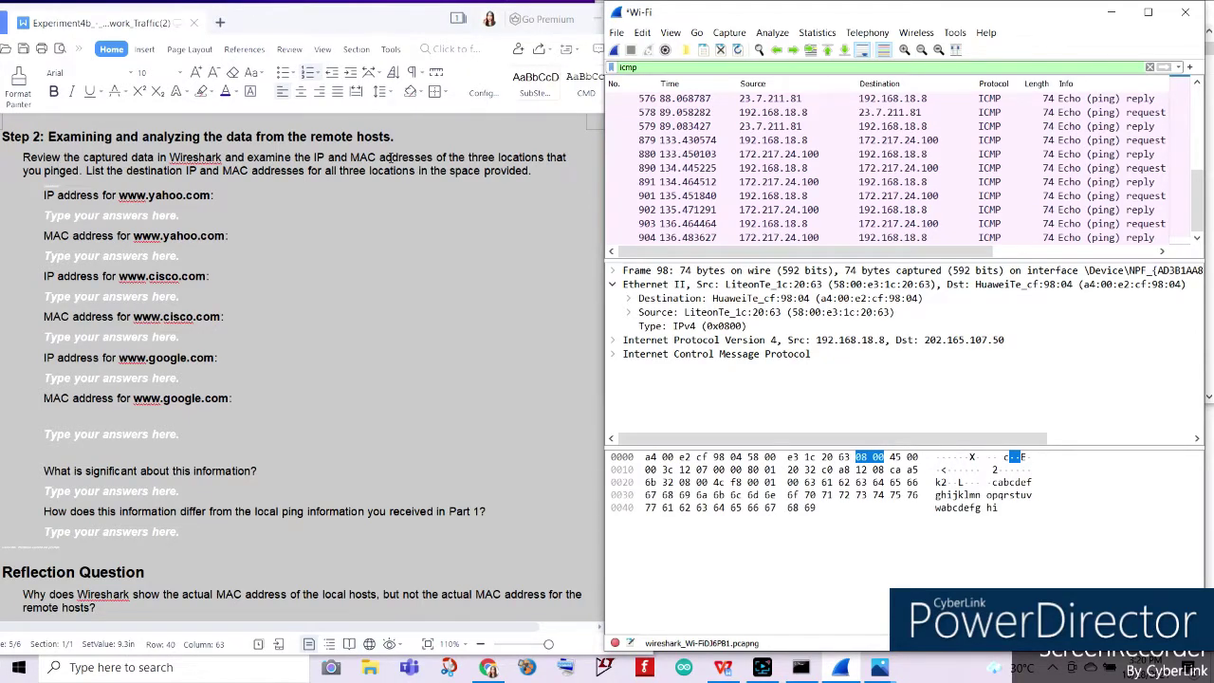
{"action": "left_click", "coordinate": [196, 172]}
{"action": "left_click", "coordinate": [371, 172]}
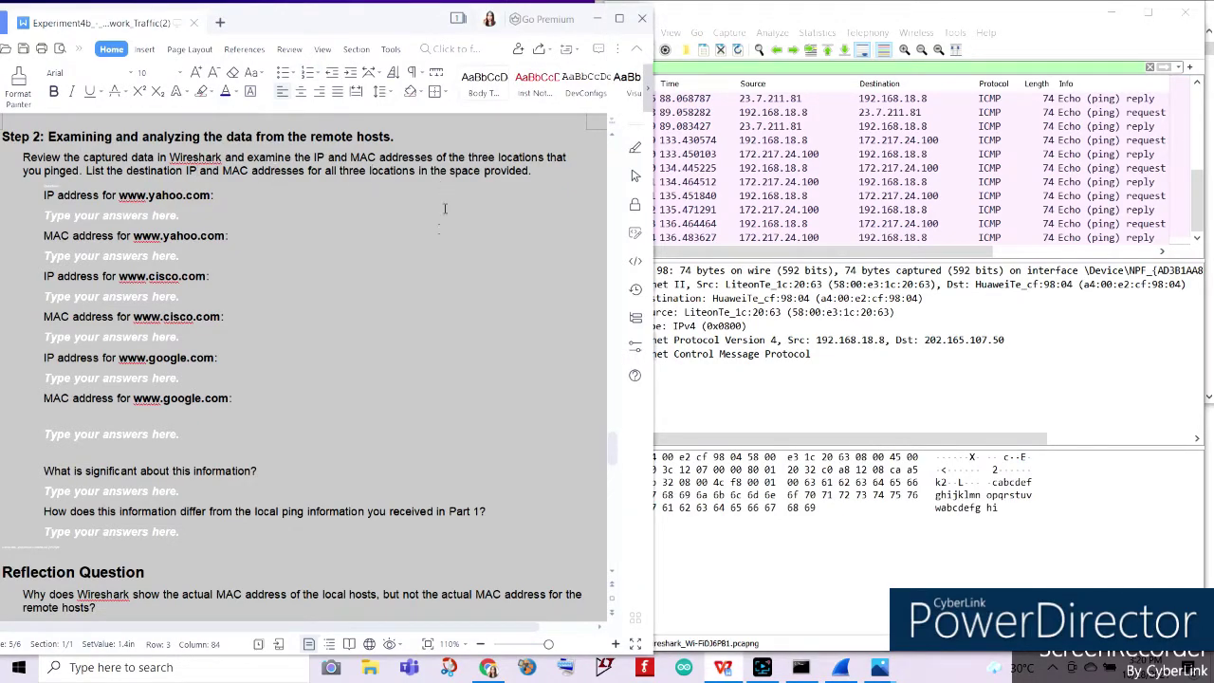
{"action": "triple_click", "coordinate": [177, 215]}
{"action": "key", "text": "Delete"}
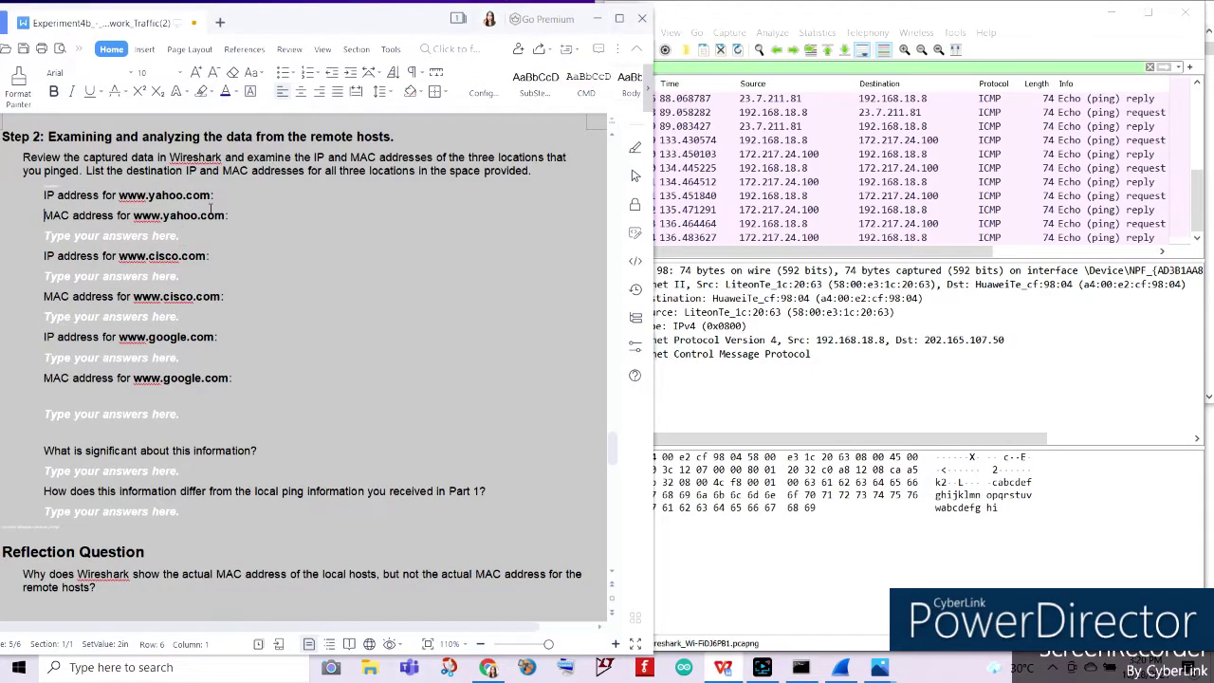
{"action": "key", "text": "Return"}
{"action": "triple_click", "coordinate": [178, 256]}
{"action": "key", "text": "Delete"}
{"action": "key", "text": "Return"}
{"action": "triple_click", "coordinate": [178, 296]}
{"action": "key", "text": "Delete"}
{"action": "key", "text": "Return"}
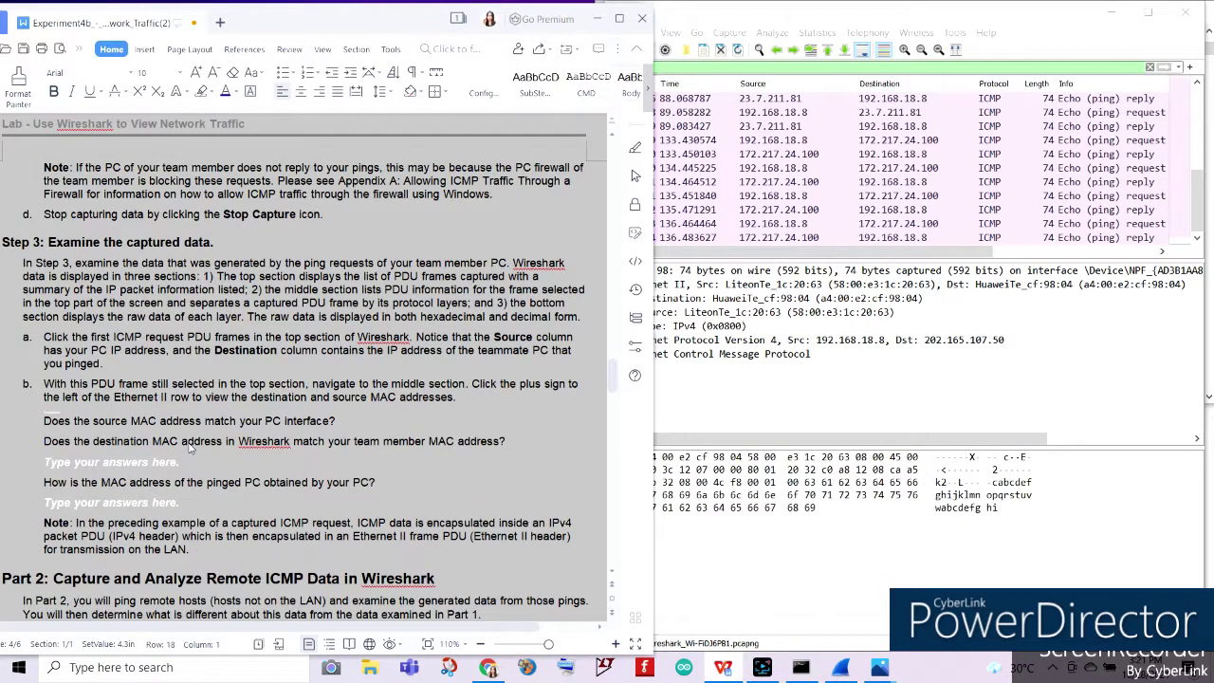
Answer the Step 3 question about the source MAC address matching the PC interface with a bold YES
{"action": "key", "text": "Return"}
{"action": "type", "text": "YES"}
{"action": "key", "text": "BackSpace"}
{"action": "key", "text": "BackSpace"}
{"action": "key", "text": "BackSpace"}
{"action": "left_click", "coordinate": [141, 443]}
{"action": "type", "text": "YES"}
{"action": "double_click", "coordinate": [78, 446]}
{"action": "key", "text": "ctrl+b"}
Replace the placeholder under the destination MAC address question with a bold YES
{"action": "left_click", "coordinate": [189, 488]}
{"action": "key", "text": "Delete"}
{"action": "key", "text": "Delete"}
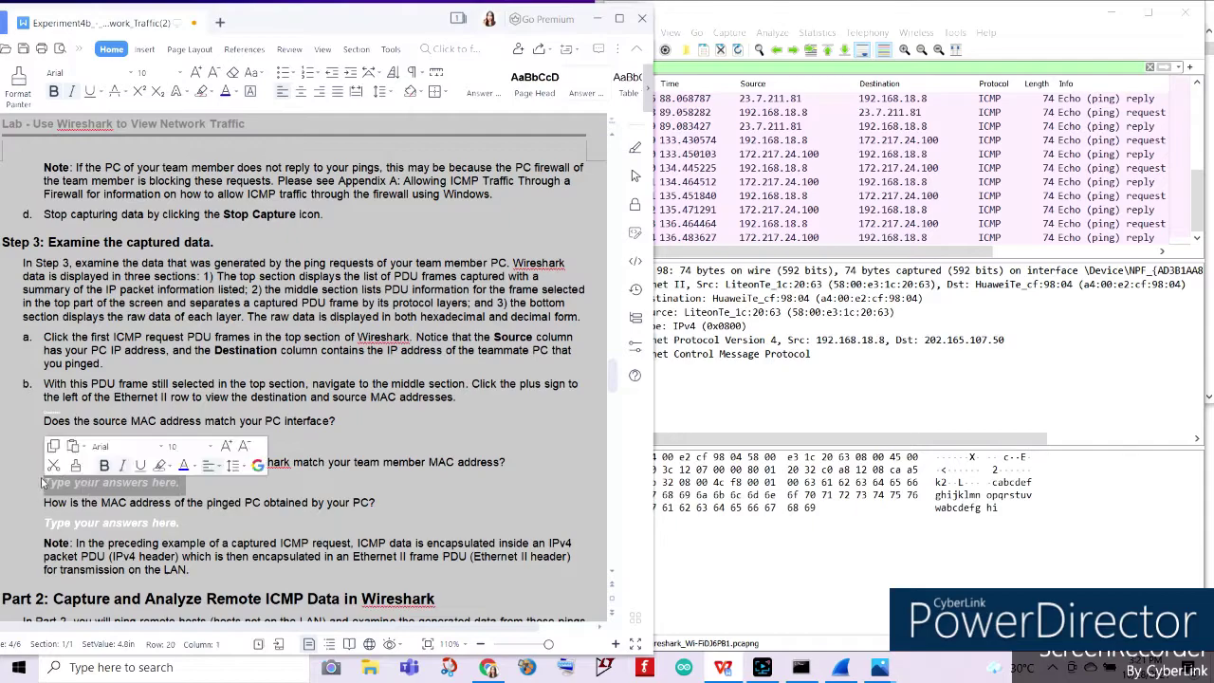
{"action": "key", "text": "Return"}
{"action": "left_click", "coordinate": [55, 482]}
{"action": "type", "text": "YES"}
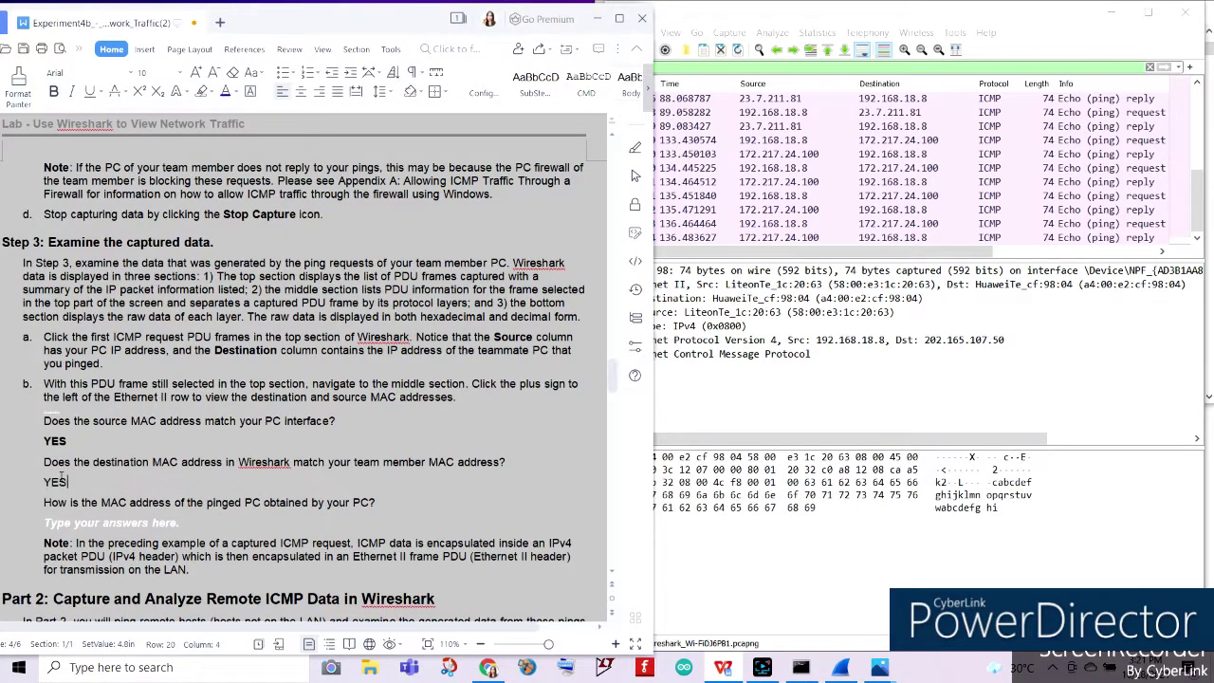
{"action": "double_click", "coordinate": [55, 482]}
{"action": "key", "text": "ctrl+b"}
Replace the placeholder under the pinged PC's MAC address question with "Using the arp -a command in the command prompt"
{"action": "scroll", "coordinate": [95, 489], "scroll_direction": "down", "scroll_amount": 1}
{"action": "left_click", "coordinate": [199, 466]}
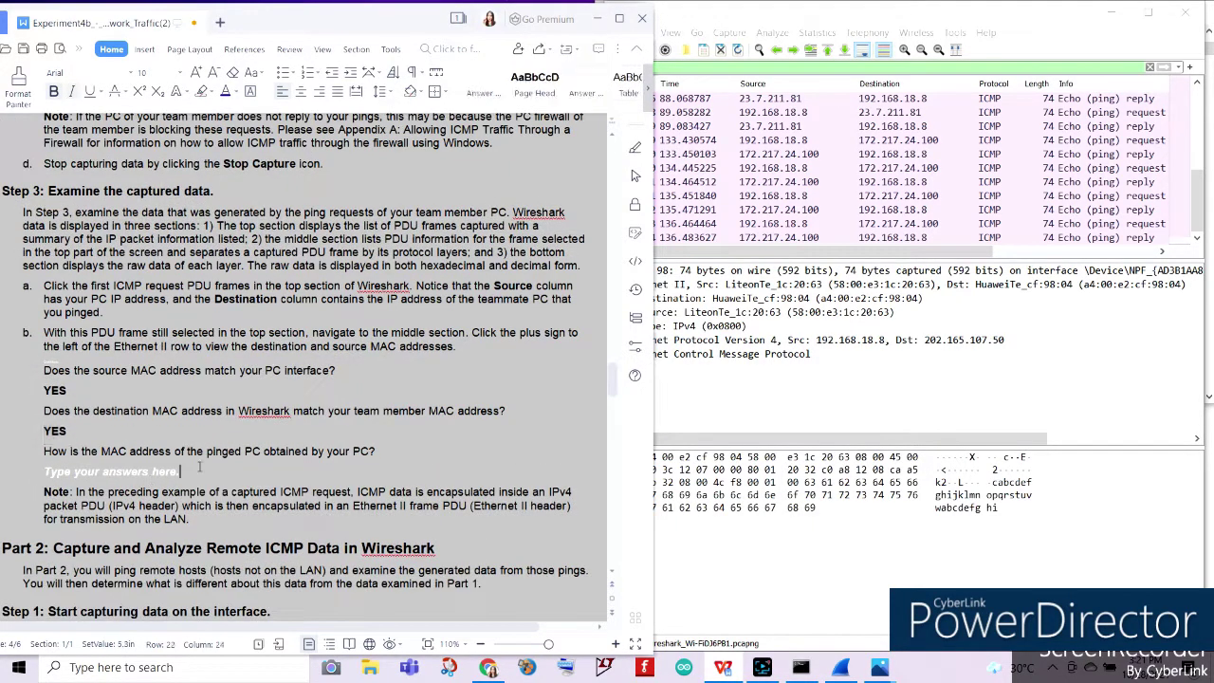
{"action": "key", "text": "BackSpace"}
{"action": "key", "text": "BackSpace"}
{"action": "key", "text": "BackSpace"}
{"action": "key", "text": "BackSpace"}
{"action": "key", "text": "BackSpace"}
{"action": "key", "text": "BackSpace"}
{"action": "key", "text": "BackSpace"}
{"action": "key", "text": "BackSpace"}
{"action": "key", "text": "BackSpace"}
{"action": "key", "text": "BackSpace"}
{"action": "key", "text": "BackSpace"}
{"action": "key", "text": "BackSpace"}
{"action": "key", "text": "BackSpace"}
{"action": "key", "text": "BackSpace"}
{"action": "key", "text": "BackSpace"}
{"action": "key", "text": "BackSpace"}
{"action": "key", "text": "BackSpace"}
{"action": "key", "text": "BackSpace"}
{"action": "key", "text": "BackSpace"}
{"action": "key", "text": "BackSpace"}
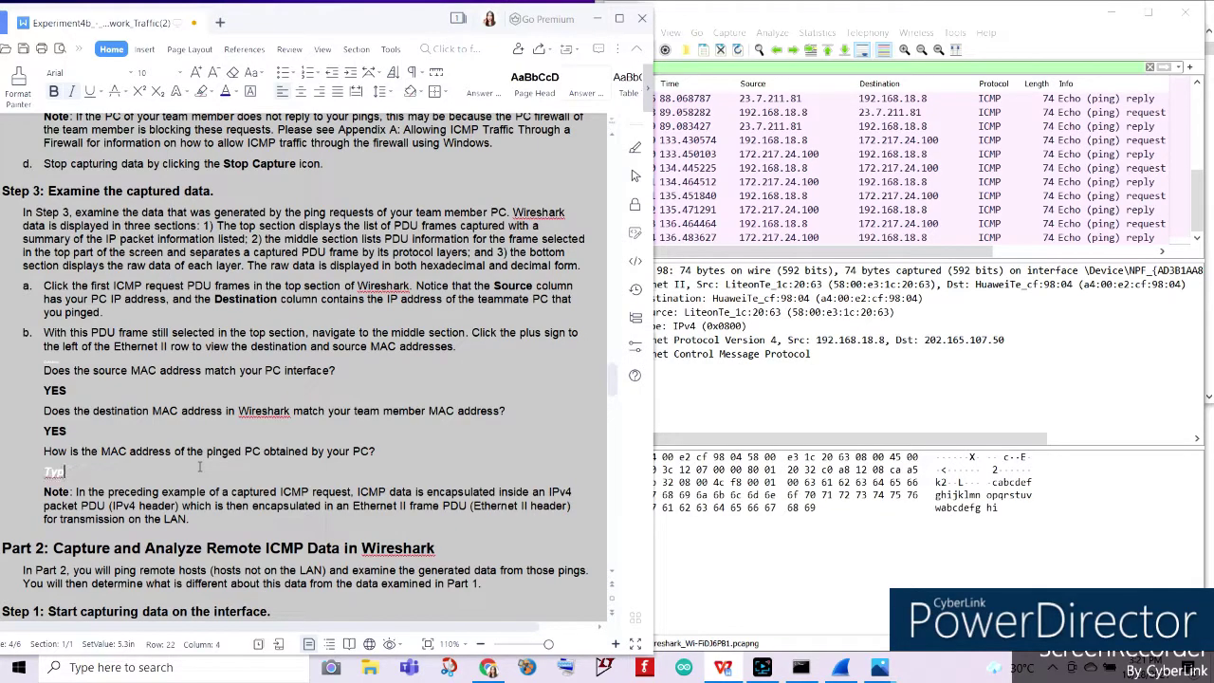
{"action": "type", "text": "Using the arp -a command in the comm"}
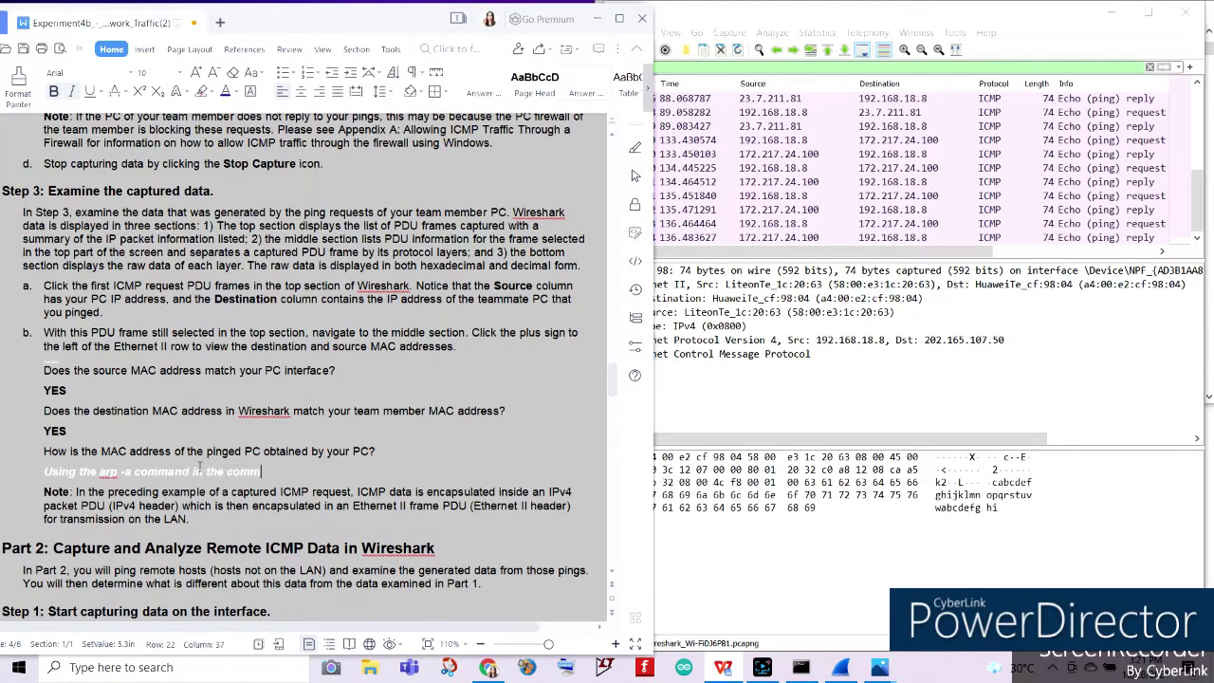
{"action": "type", "text": "and proppt"}
Change the font color of the answer "Using the arp -a command in the command prompt" to Automatic black
{"action": "left_click_drag", "start_coordinate": [344, 473], "coordinate": [44, 473]}
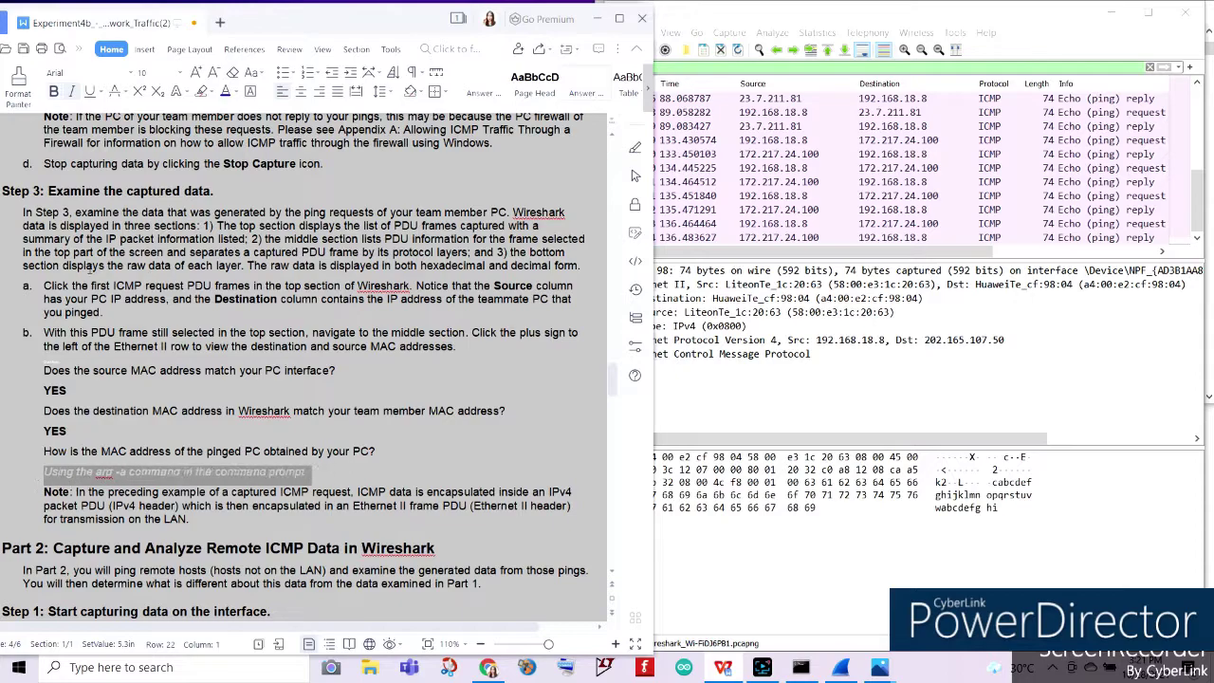
{"action": "left_click", "coordinate": [233, 91]}
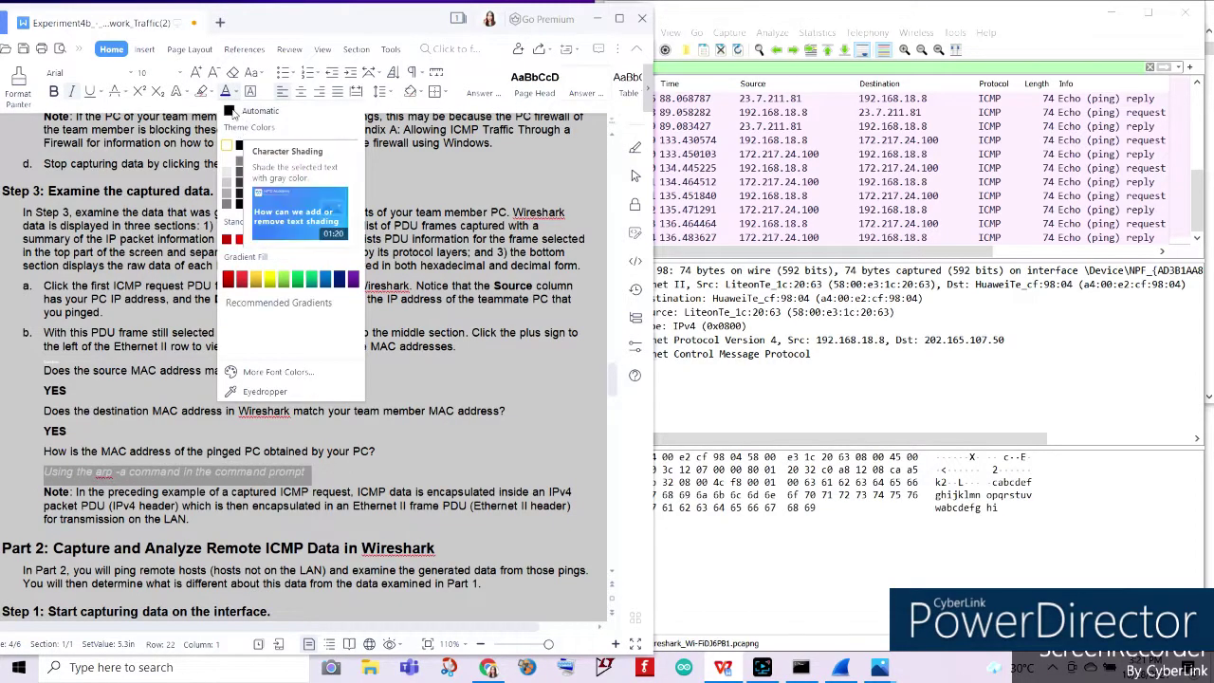
{"action": "left_click", "coordinate": [238, 115]}
{"action": "scroll", "coordinate": [301, 454], "scroll_direction": "down", "scroll_amount": 10}
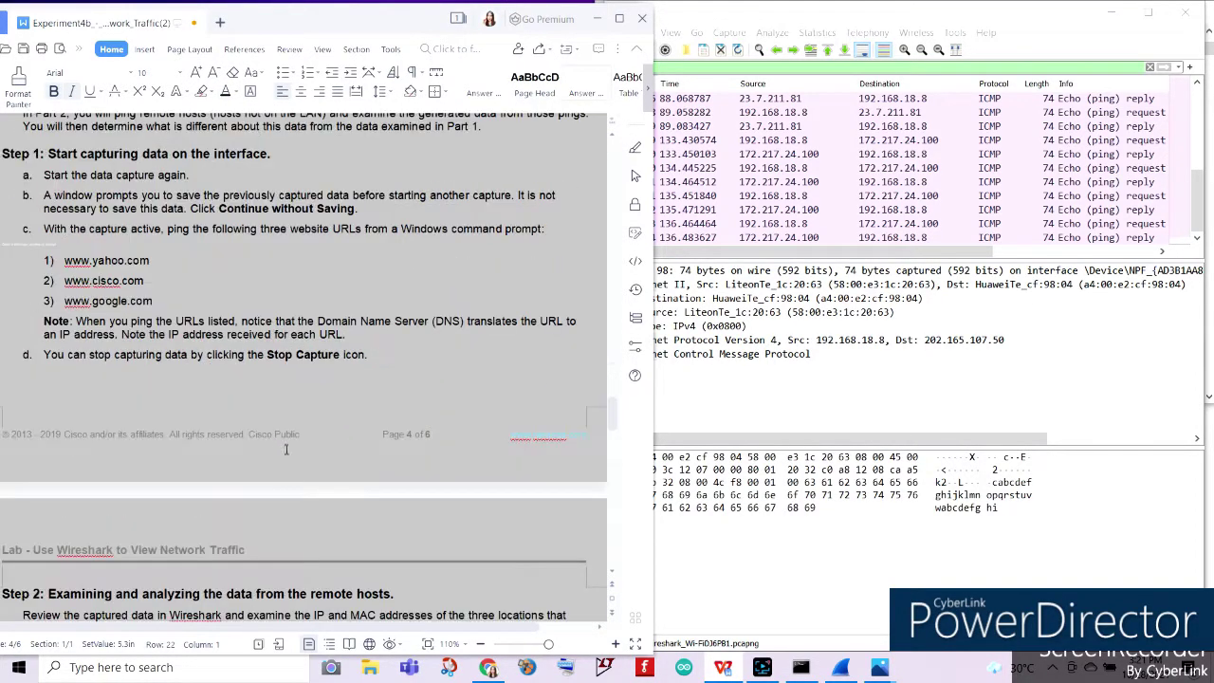
{"action": "scroll", "coordinate": [260, 434], "scroll_direction": "up", "scroll_amount": 5}
{"action": "scroll", "coordinate": [261, 435], "scroll_direction": "up", "scroll_amount": 6}
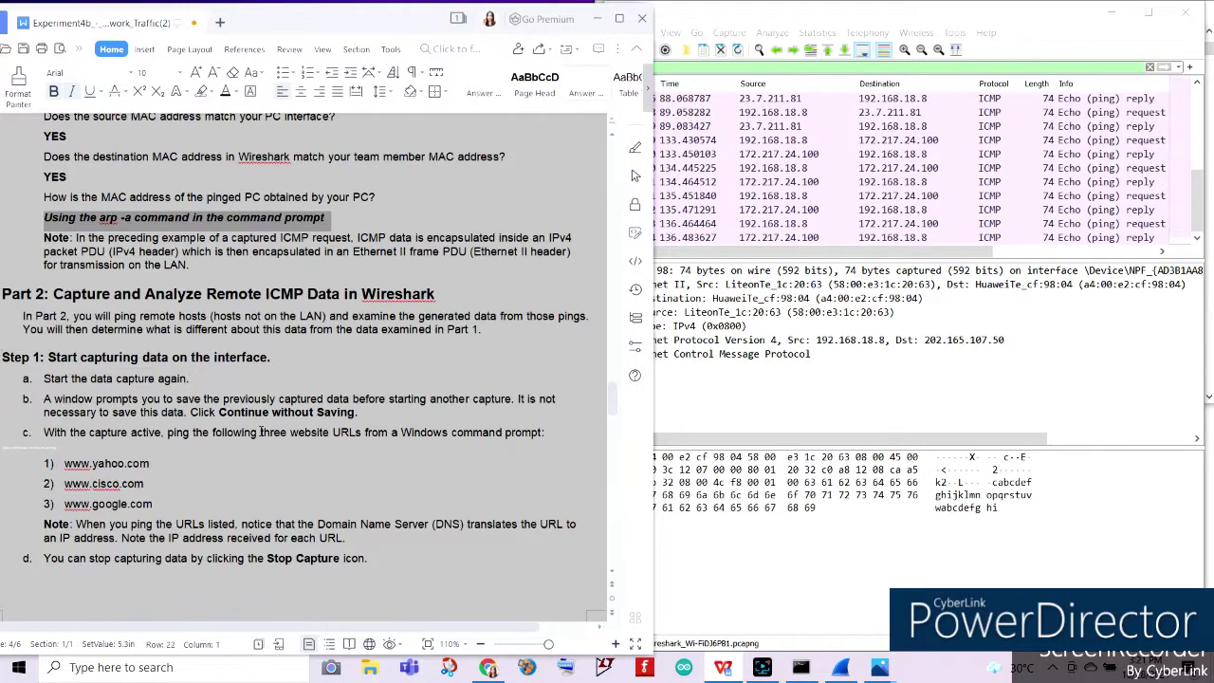
{"action": "scroll", "coordinate": [247, 389], "scroll_direction": "down", "scroll_amount": 10}
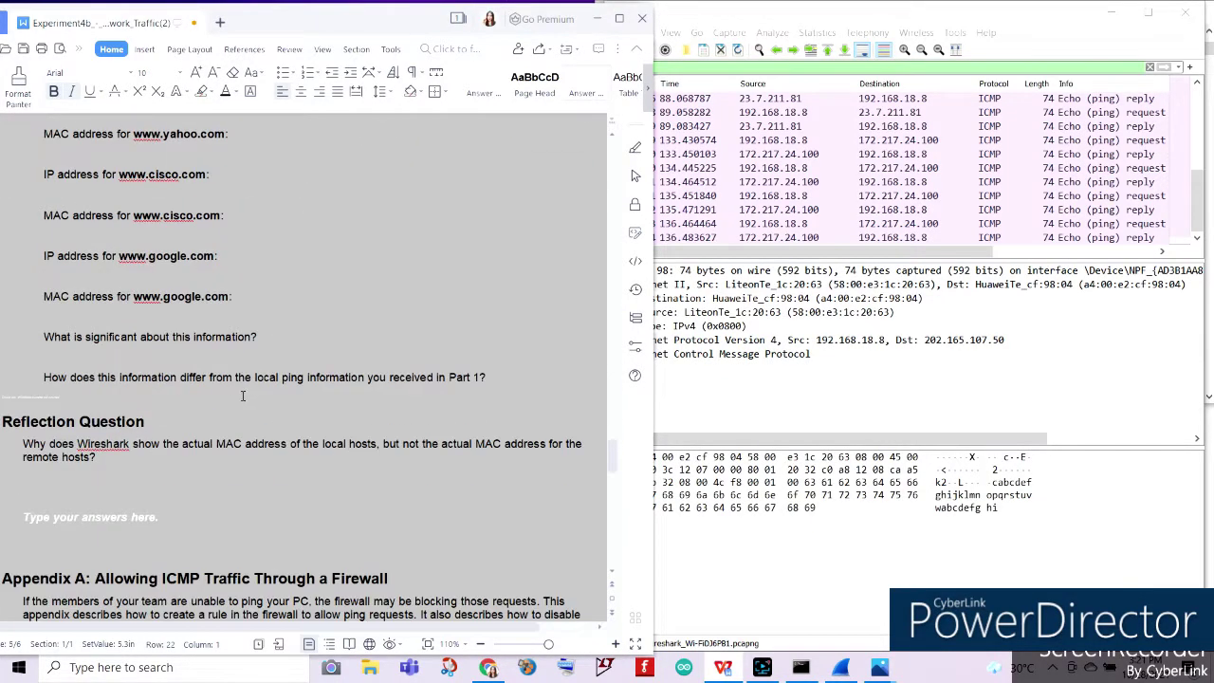
{"action": "scroll", "coordinate": [241, 396], "scroll_direction": "up", "scroll_amount": 4}
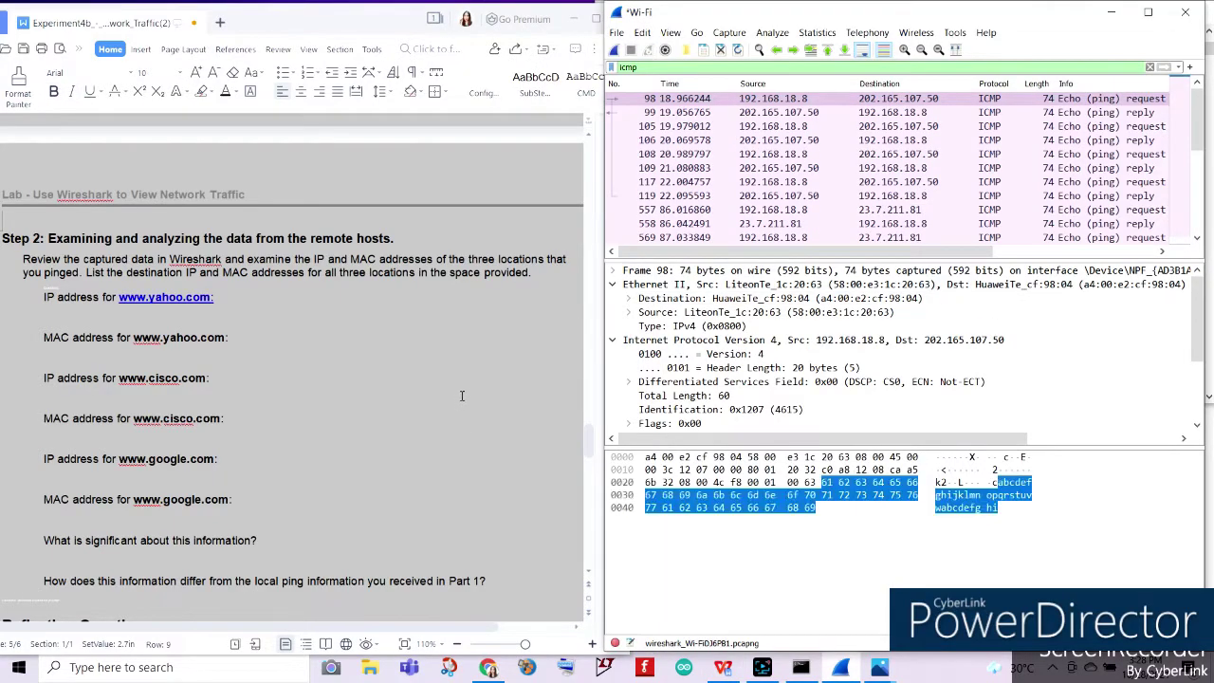
{"action": "left_click", "coordinate": [897, 99]}
{"action": "left_click", "coordinate": [800, 667]}
{"action": "scroll", "coordinate": [742, 350], "scroll_direction": "up", "scroll_amount": 10}
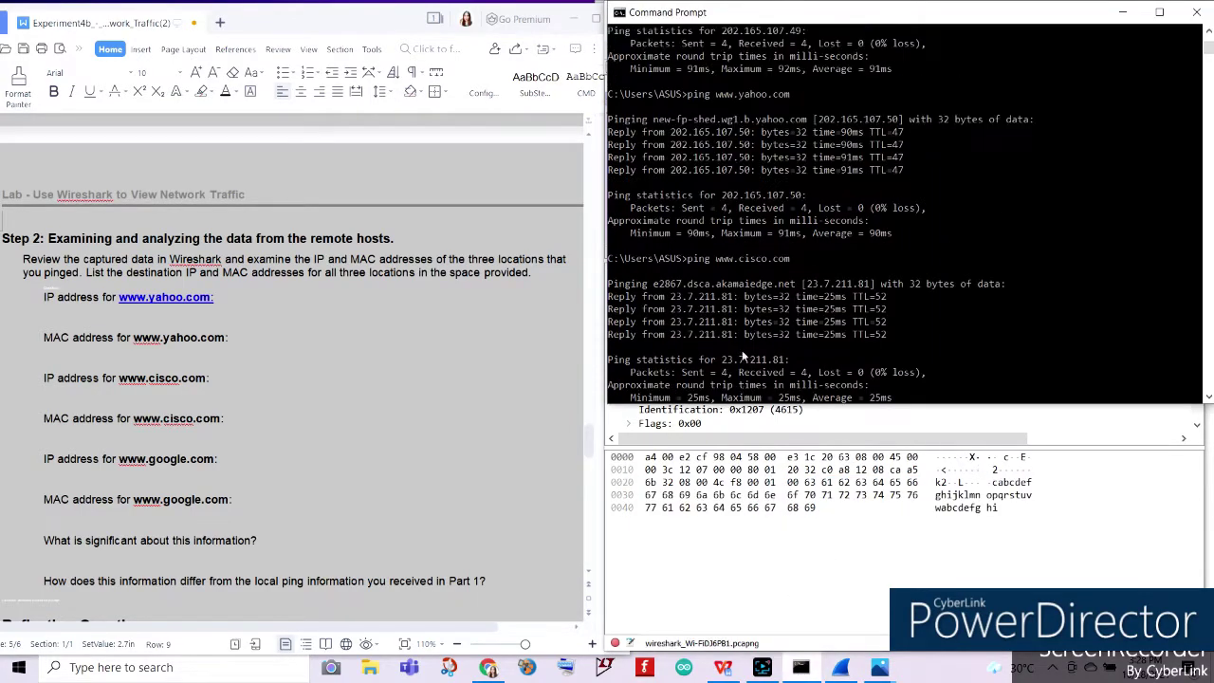
{"action": "scroll", "coordinate": [751, 287], "scroll_direction": "down", "scroll_amount": 1}
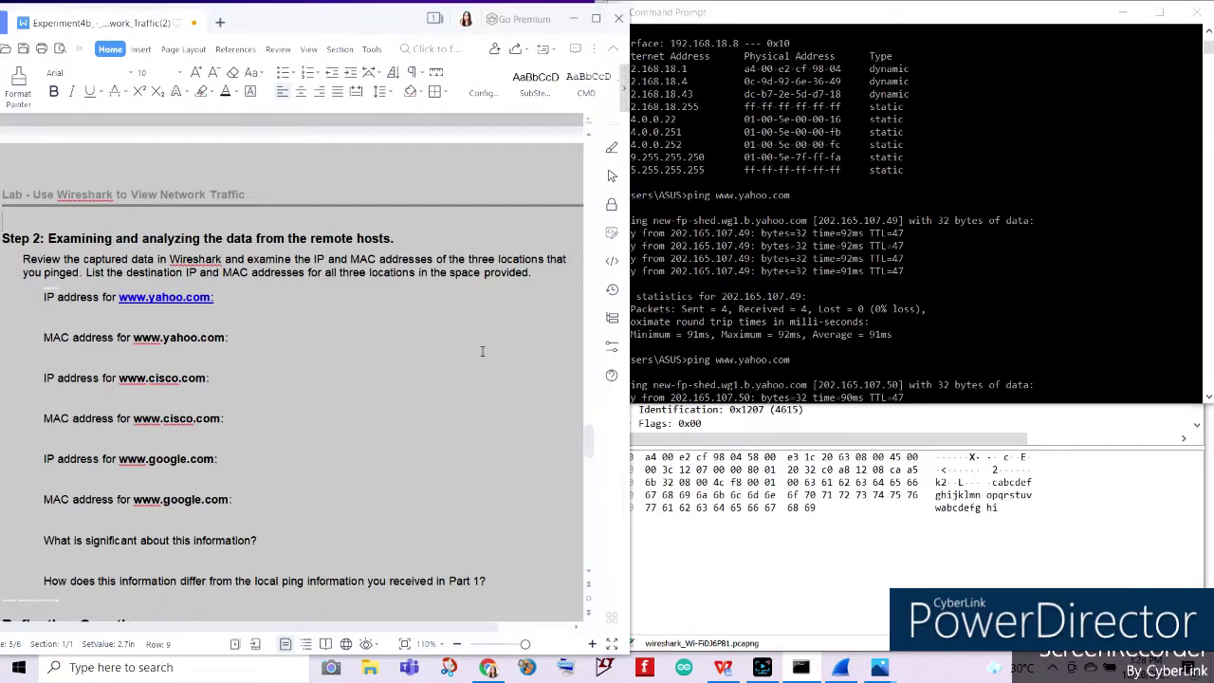
{"action": "left_click", "coordinate": [980, 540]}
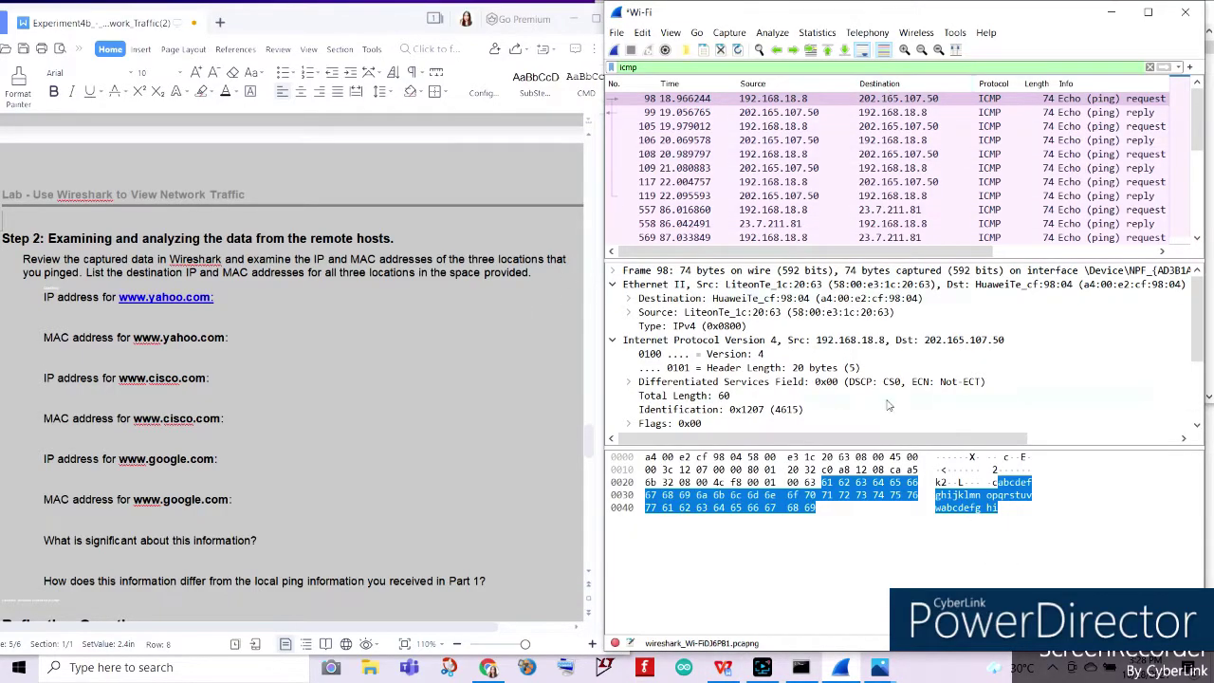
{"action": "right_click", "coordinate": [791, 348]}
{"action": "mouse_move", "coordinate": [1008, 519]}
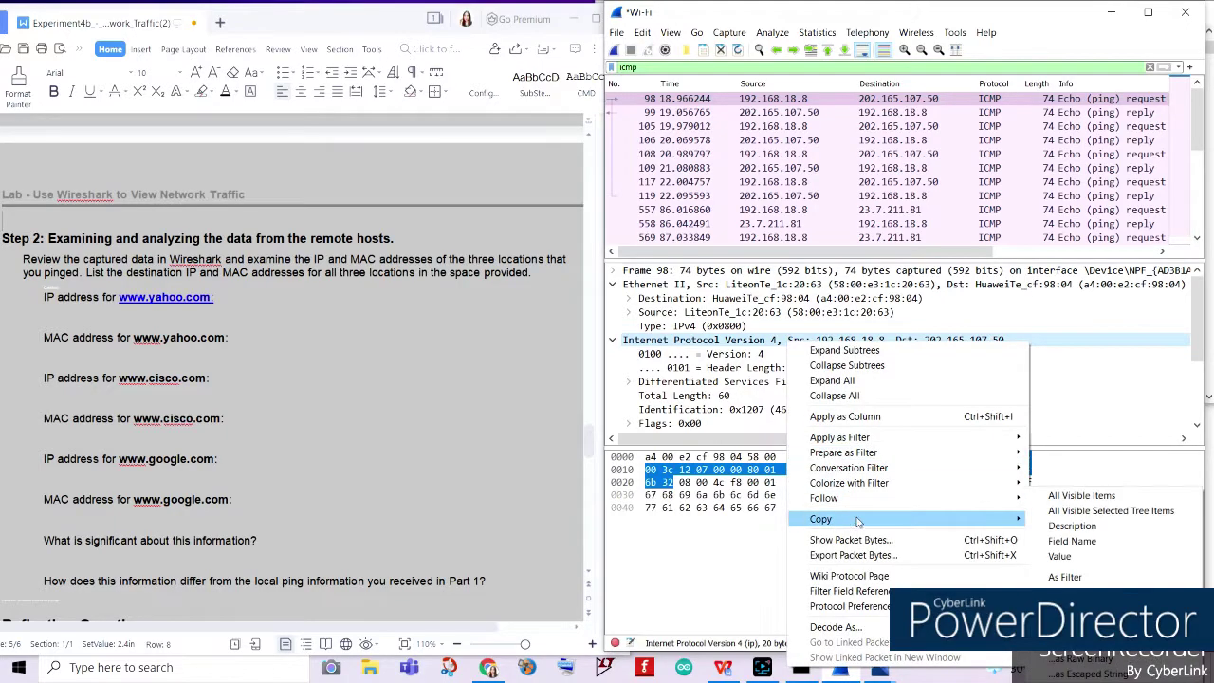
{"action": "left_click", "coordinate": [1070, 558]}
{"action": "left_click", "coordinate": [81, 315]}
{"action": "type", "text": "Internet Protocol Version 4, Src: 192.168.18.8, Dst: 202.165.107.50"}
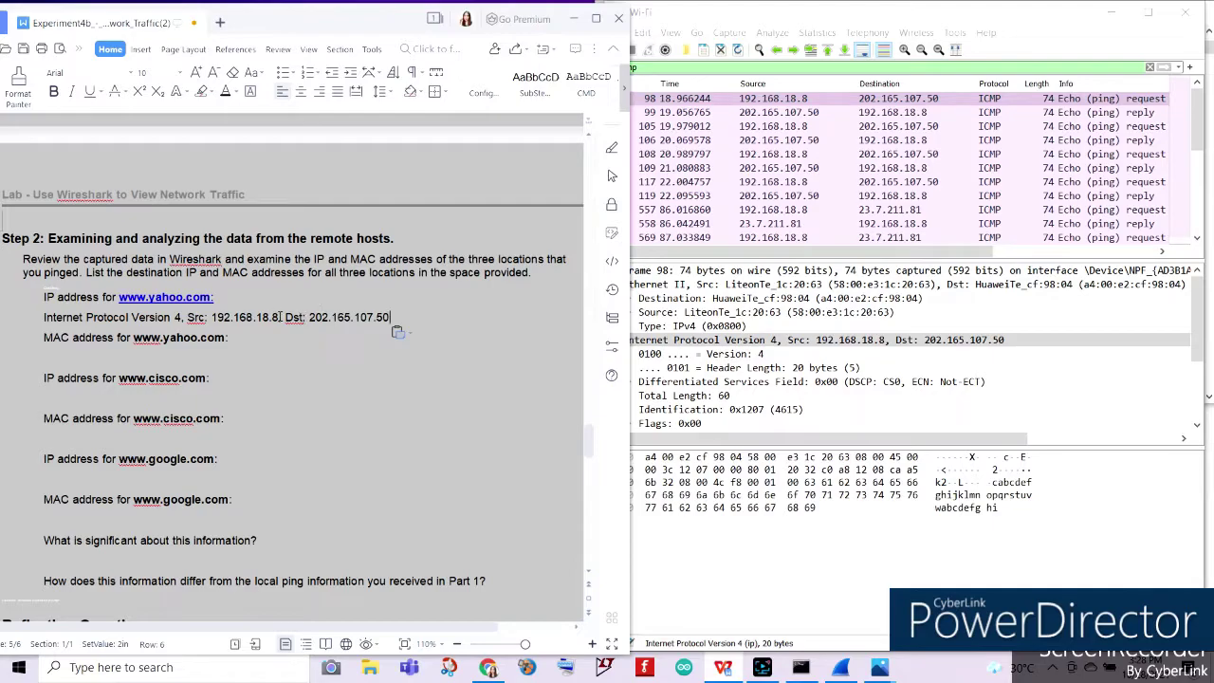
{"action": "left_click_drag", "start_coordinate": [284, 319], "coordinate": [44, 319]}
{"action": "key", "text": "BackSpace"}
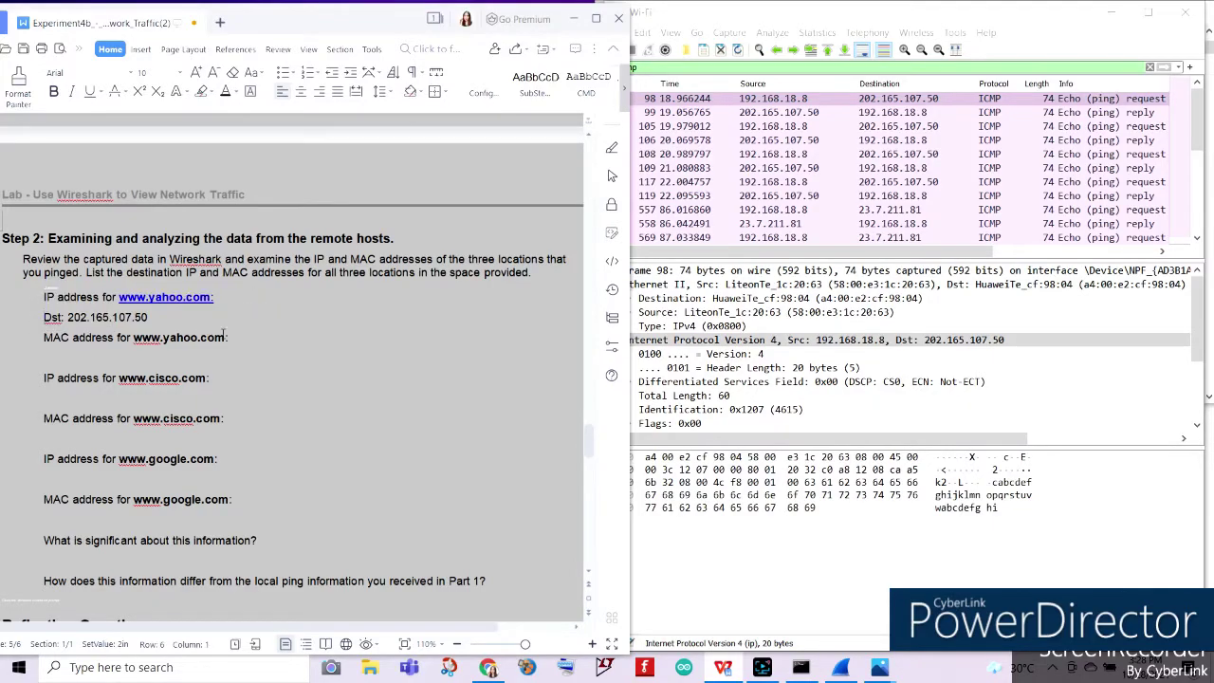
{"action": "triple_click", "coordinate": [181, 318]}
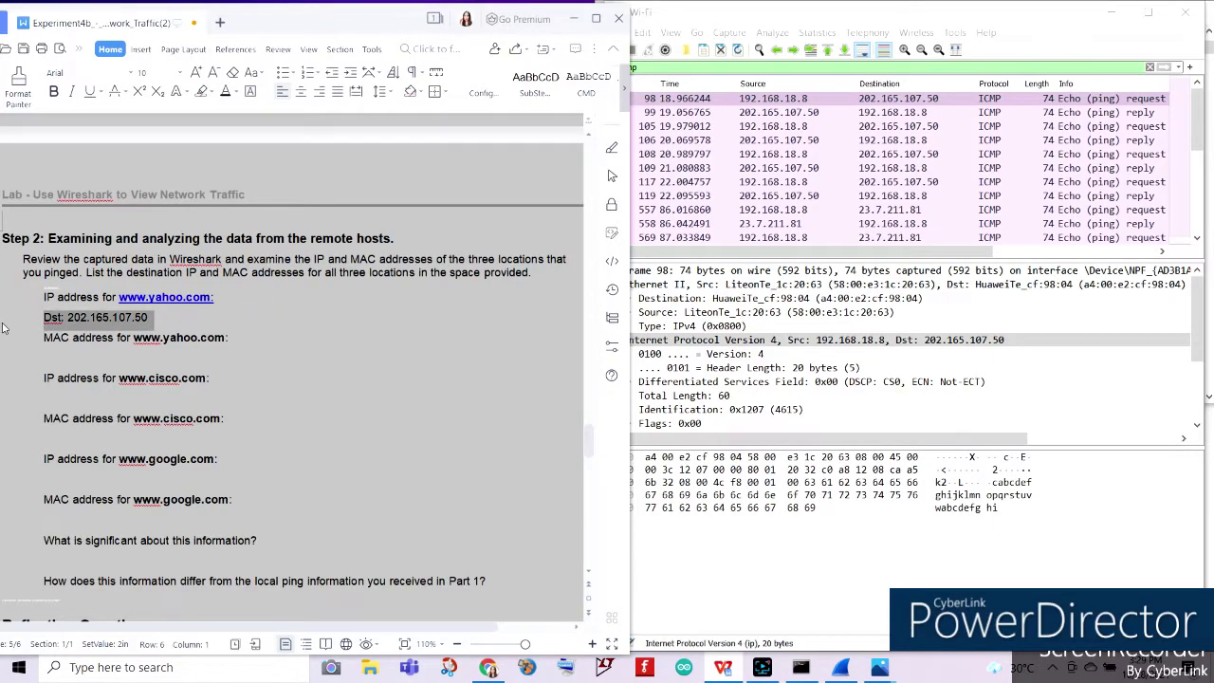
{"action": "key", "text": "ctrl+b"}
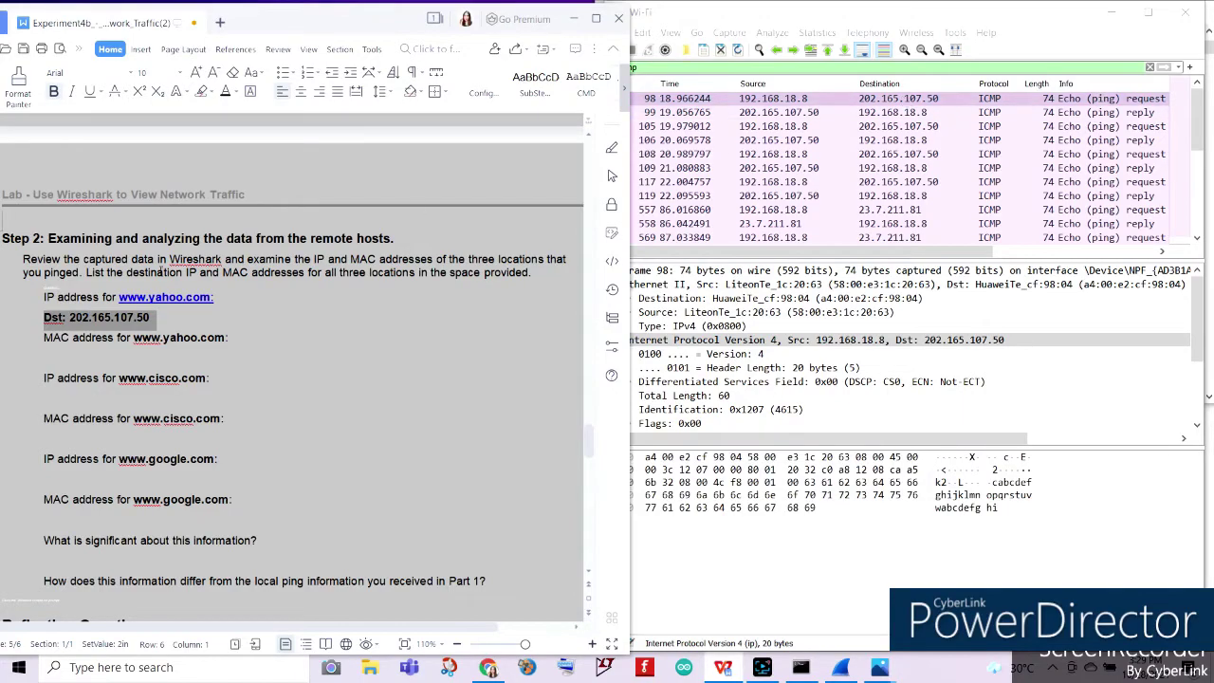
{"action": "key", "text": "Down"}
{"action": "key", "text": "Down"}
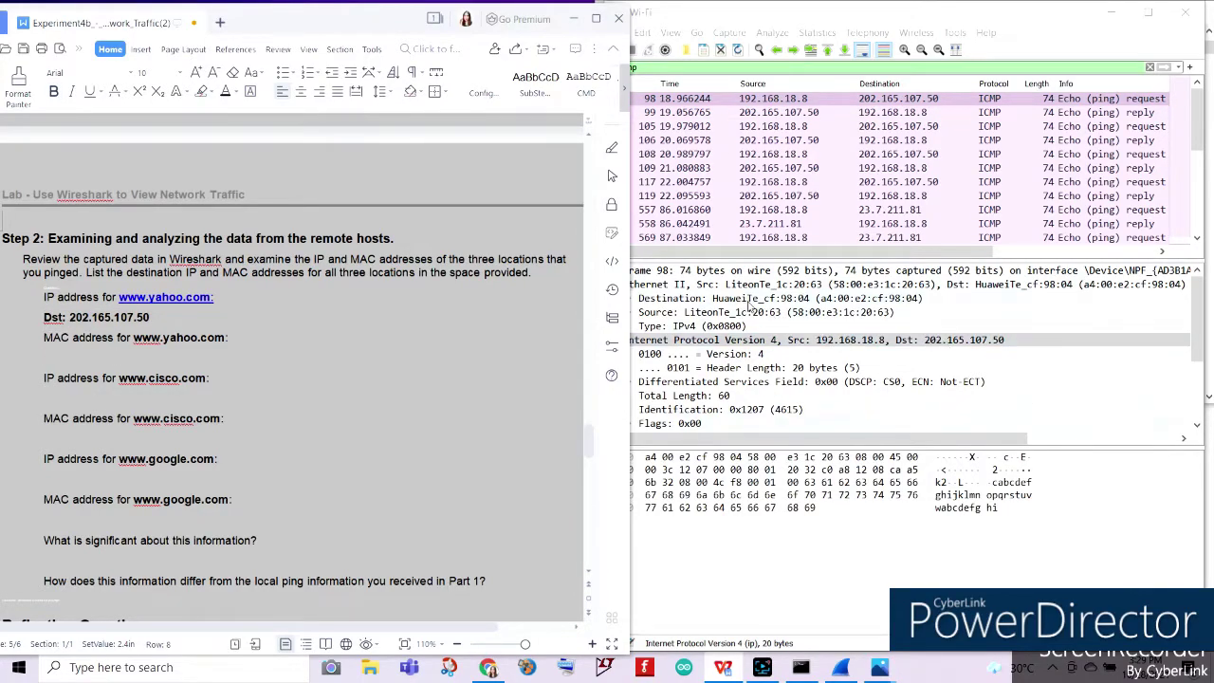
{"action": "left_click", "coordinate": [745, 300]}
{"action": "right_click", "coordinate": [746, 302]}
{"action": "mouse_move", "coordinate": [793, 475]}
{"action": "left_click", "coordinate": [1013, 537]}
{"action": "left_click", "coordinate": [157, 369]}
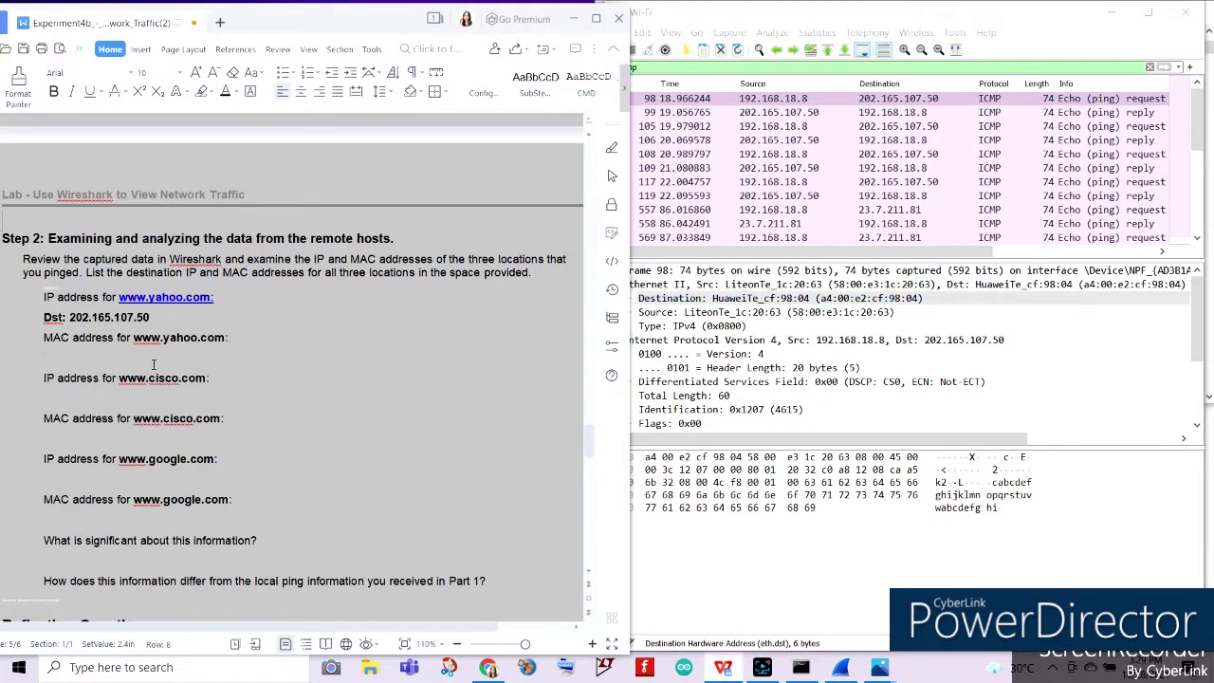
{"action": "key", "text": "ctrl+v"}
{"action": "left_click_drag", "start_coordinate": [139, 364], "coordinate": [15, 357]}
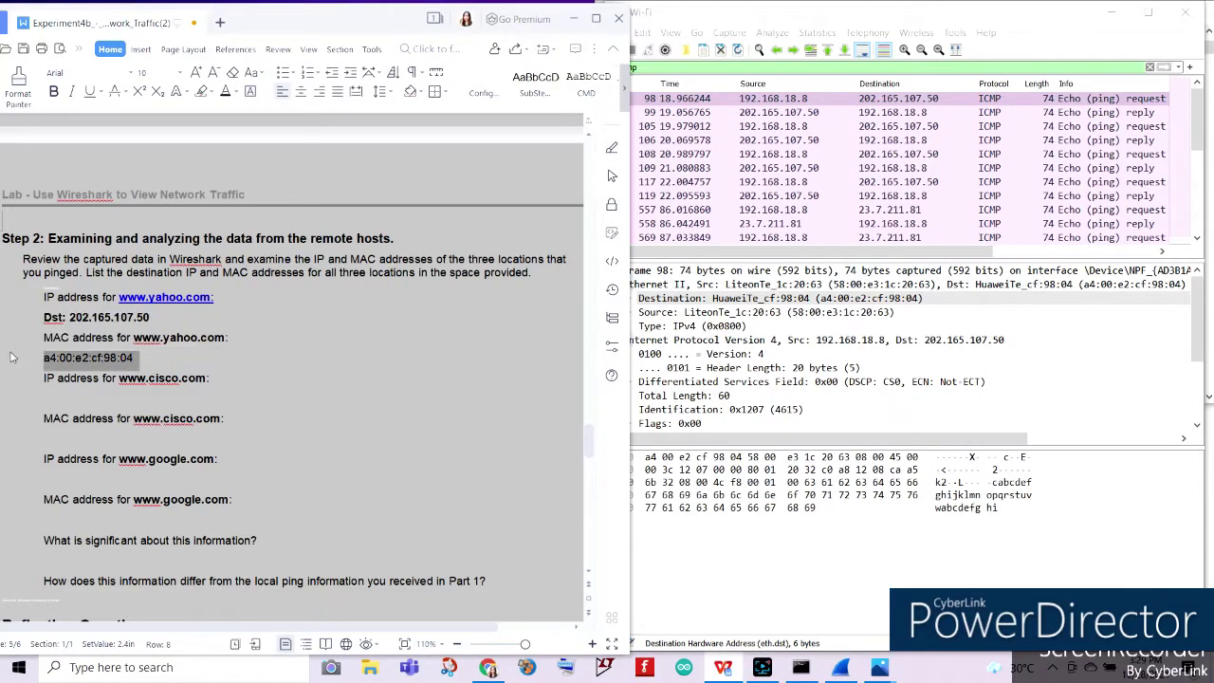
{"action": "left_click", "coordinate": [235, 92]}
{"action": "left_click", "coordinate": [283, 239]}
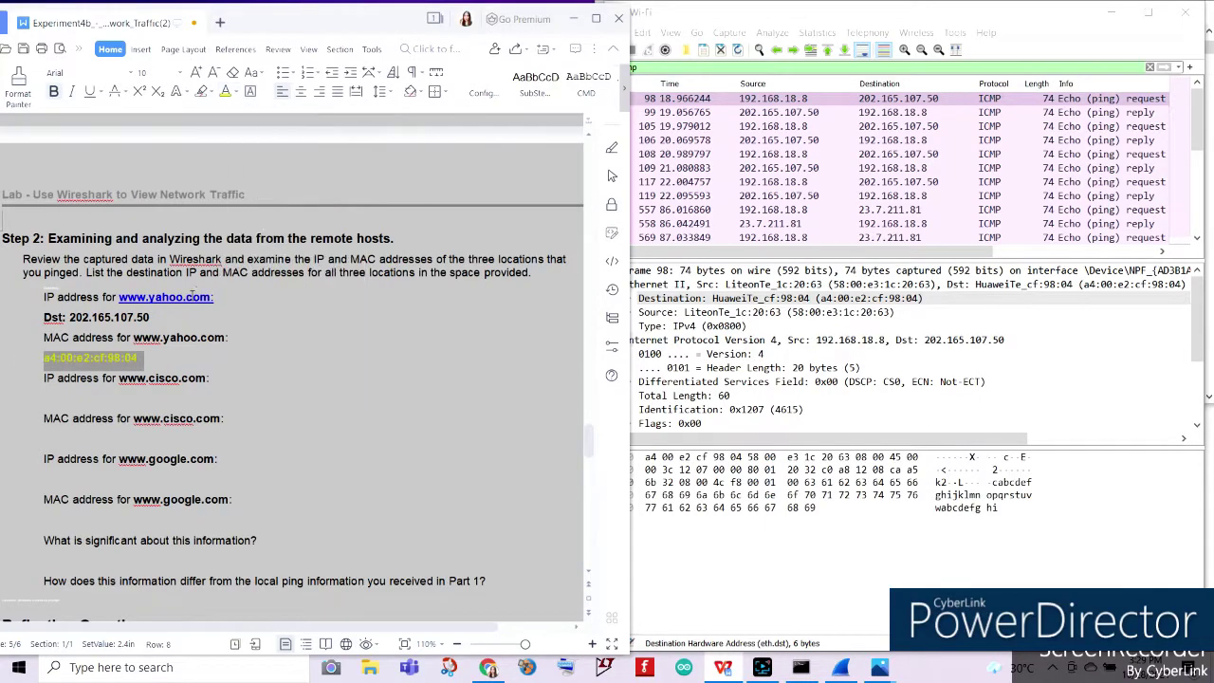
{"action": "left_click", "coordinate": [211, 92]}
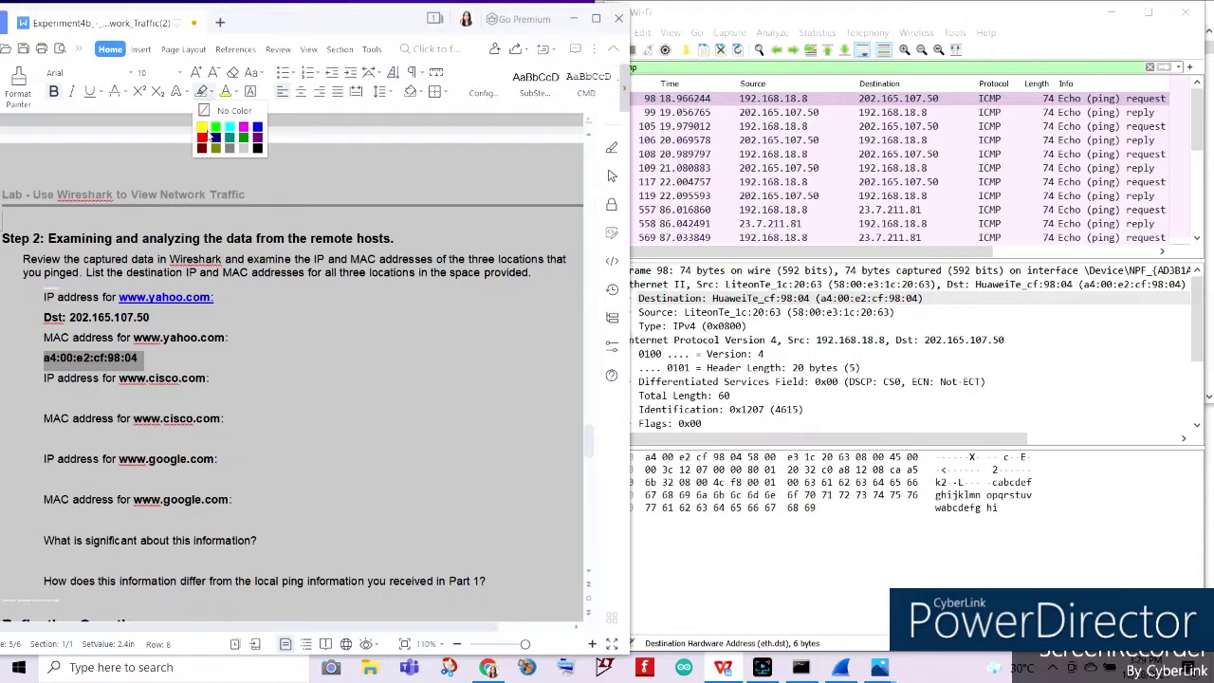
{"action": "left_click", "coordinate": [204, 133]}
{"action": "left_click_drag", "start_coordinate": [151, 318], "coordinate": [44, 318]}
{"action": "left_click", "coordinate": [201, 92]}
{"action": "left_click", "coordinate": [165, 399]}
{"action": "left_click", "coordinate": [801, 667]}
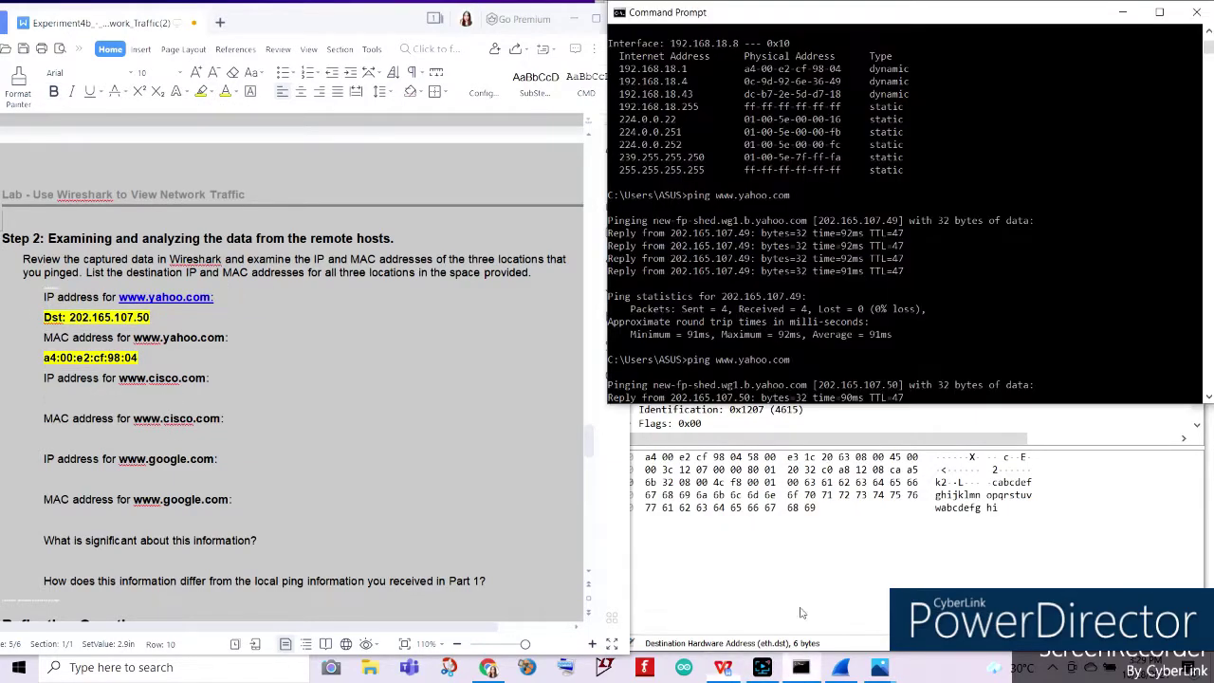
{"action": "type", "text": "ping www.cisco.com"}
{"action": "key", "text": "Return"}
{"action": "type", "text": "ping www.google.com"}
{"action": "key", "text": "Return"}
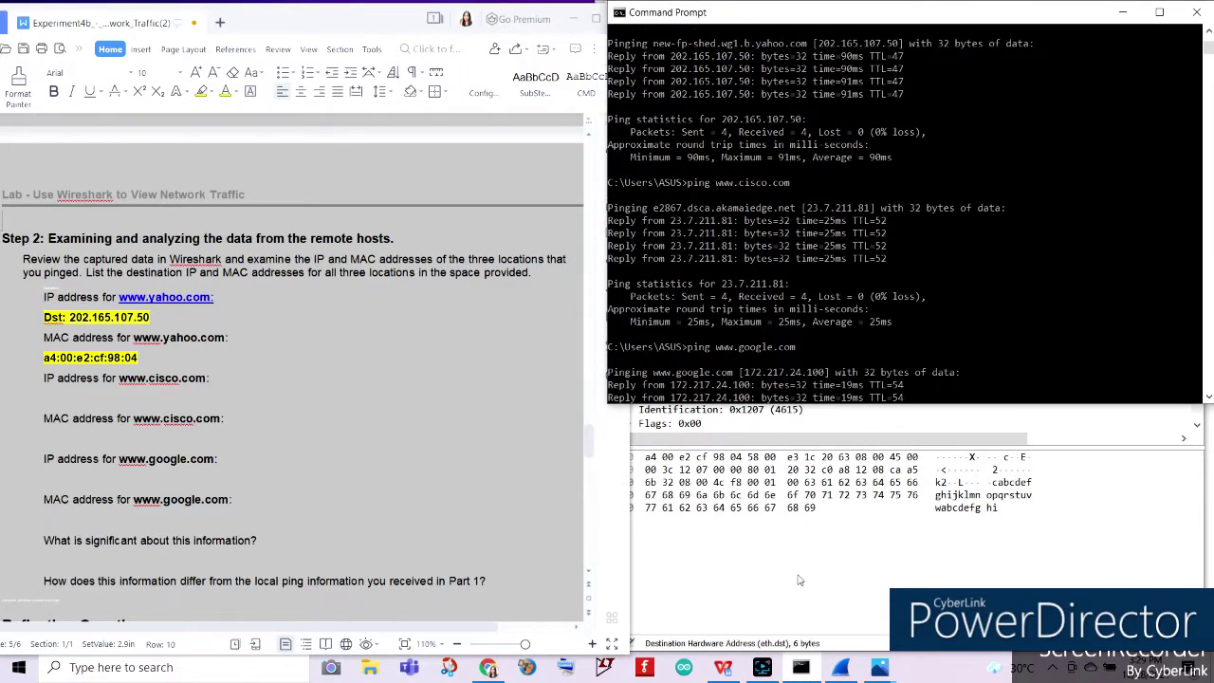
{"action": "left_click", "coordinate": [732, 600]}
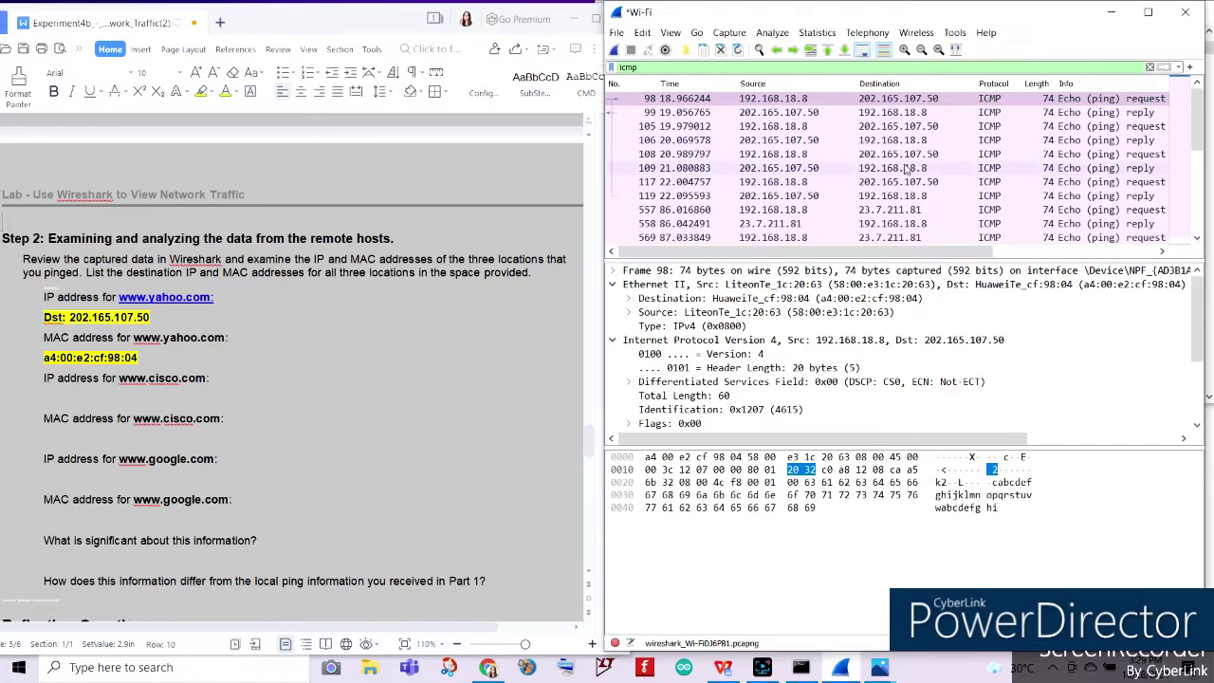
{"action": "scroll", "coordinate": [916, 204], "scroll_direction": "down", "scroll_amount": 2}
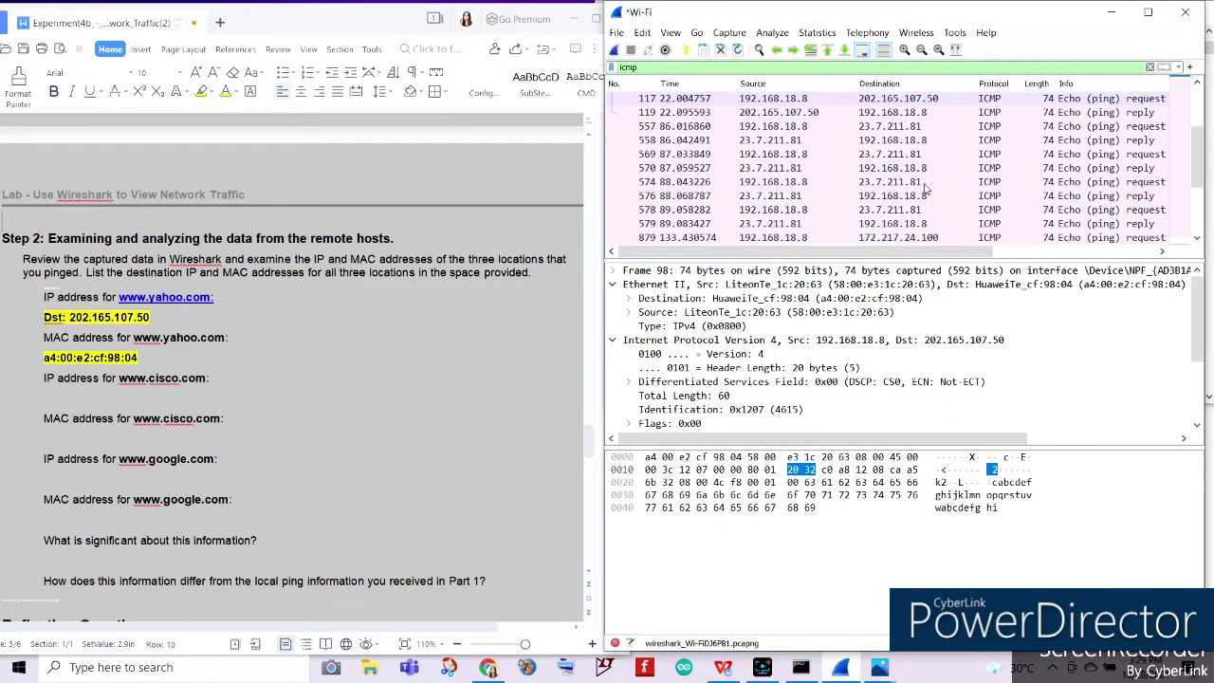
{"action": "scroll", "coordinate": [911, 213], "scroll_direction": "up", "scroll_amount": 2}
{"action": "left_click", "coordinate": [878, 213]}
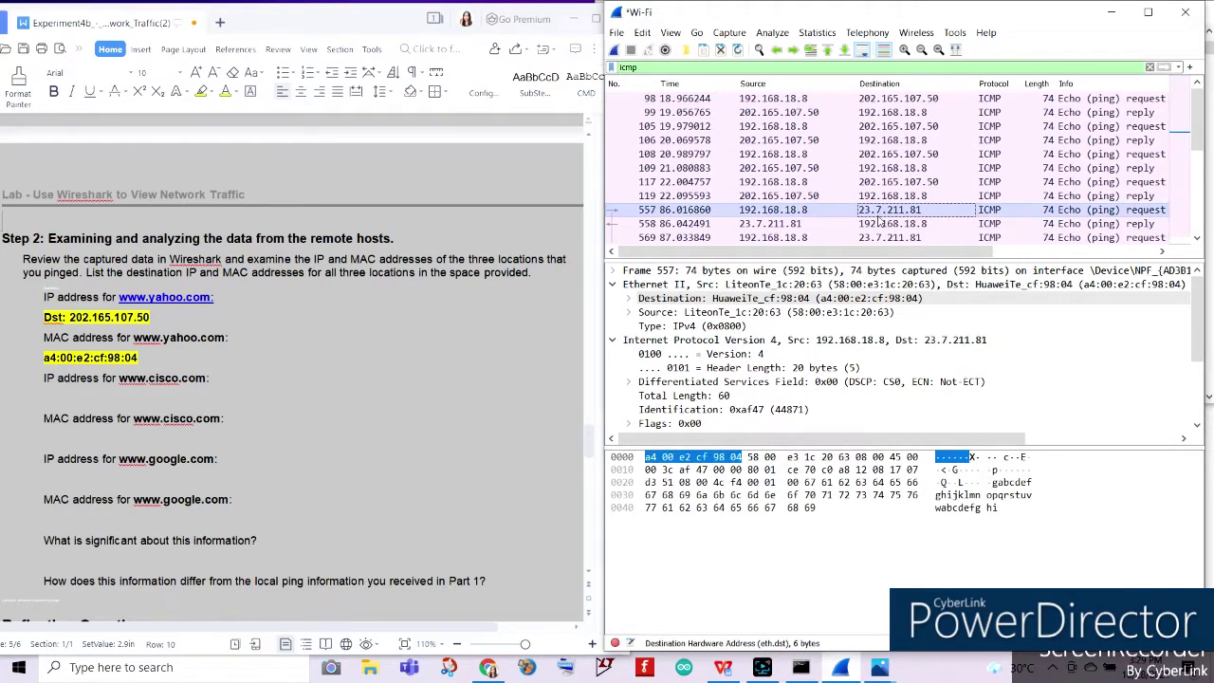
{"action": "left_click", "coordinate": [804, 668]}
{"action": "left_click", "coordinate": [805, 668]}
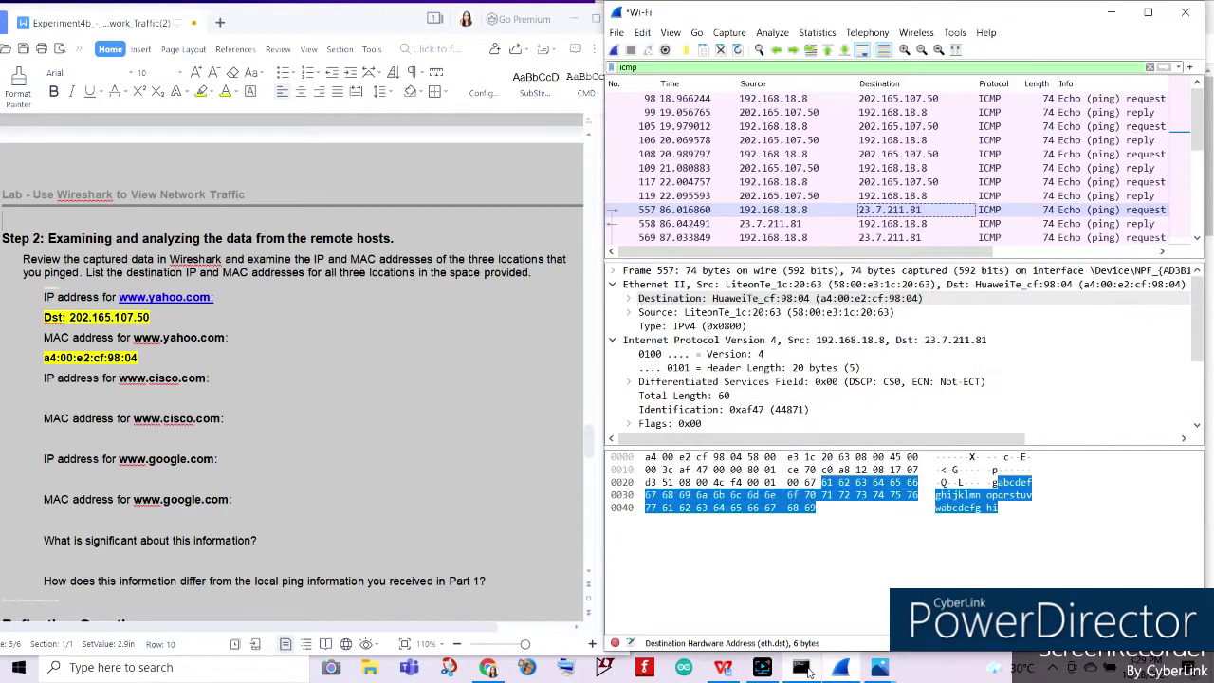
{"action": "scroll", "coordinate": [817, 323], "scroll_direction": "down", "scroll_amount": 2}
{"action": "scroll", "coordinate": [818, 322], "scroll_direction": "up", "scroll_amount": 2}
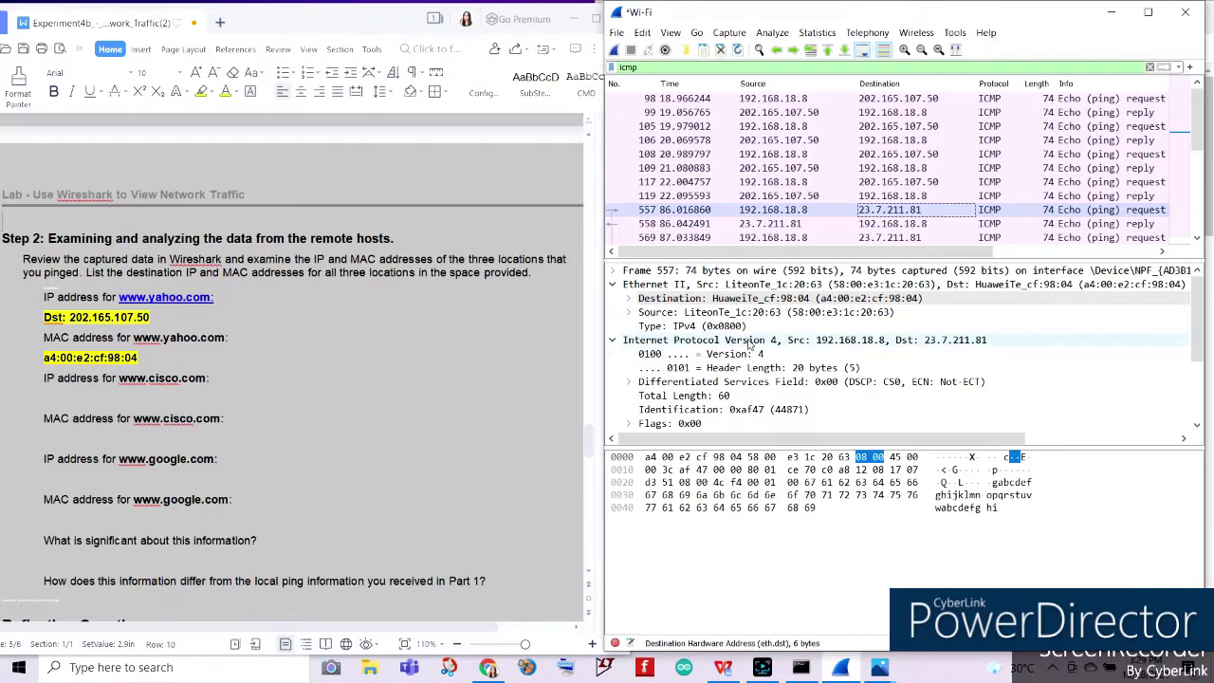
{"action": "left_click", "coordinate": [712, 341]}
{"action": "right_click", "coordinate": [709, 339]}
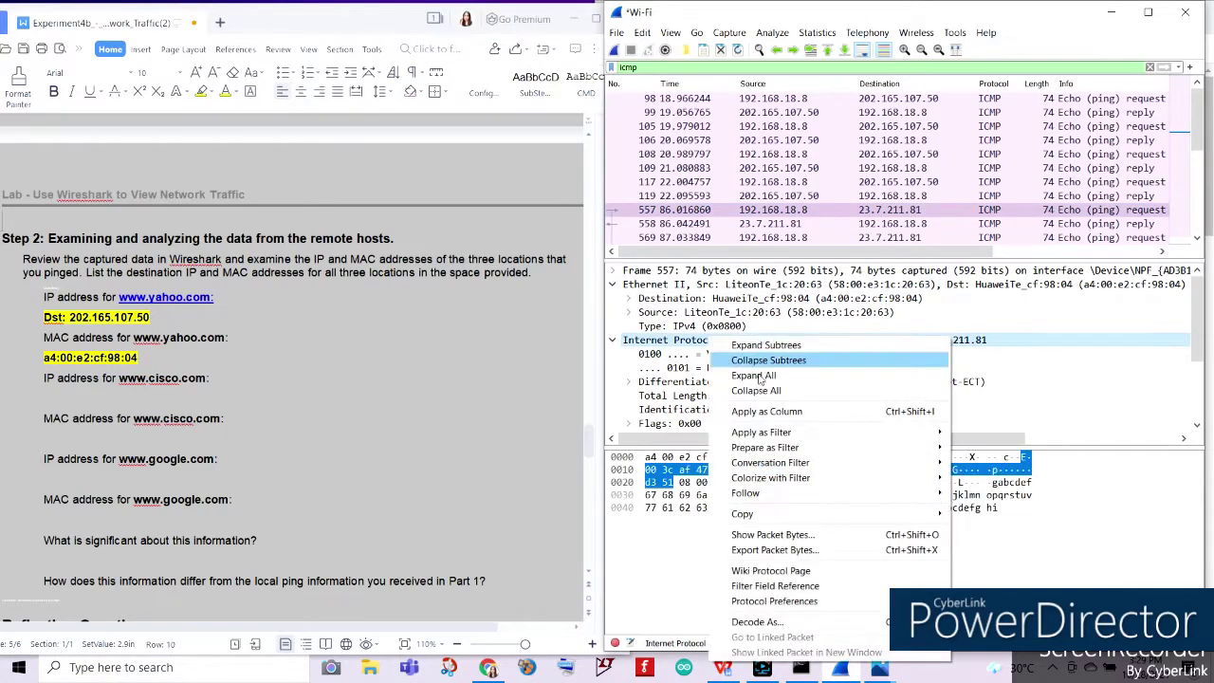
{"action": "mouse_move", "coordinate": [911, 513]}
{"action": "left_click", "coordinate": [981, 557]}
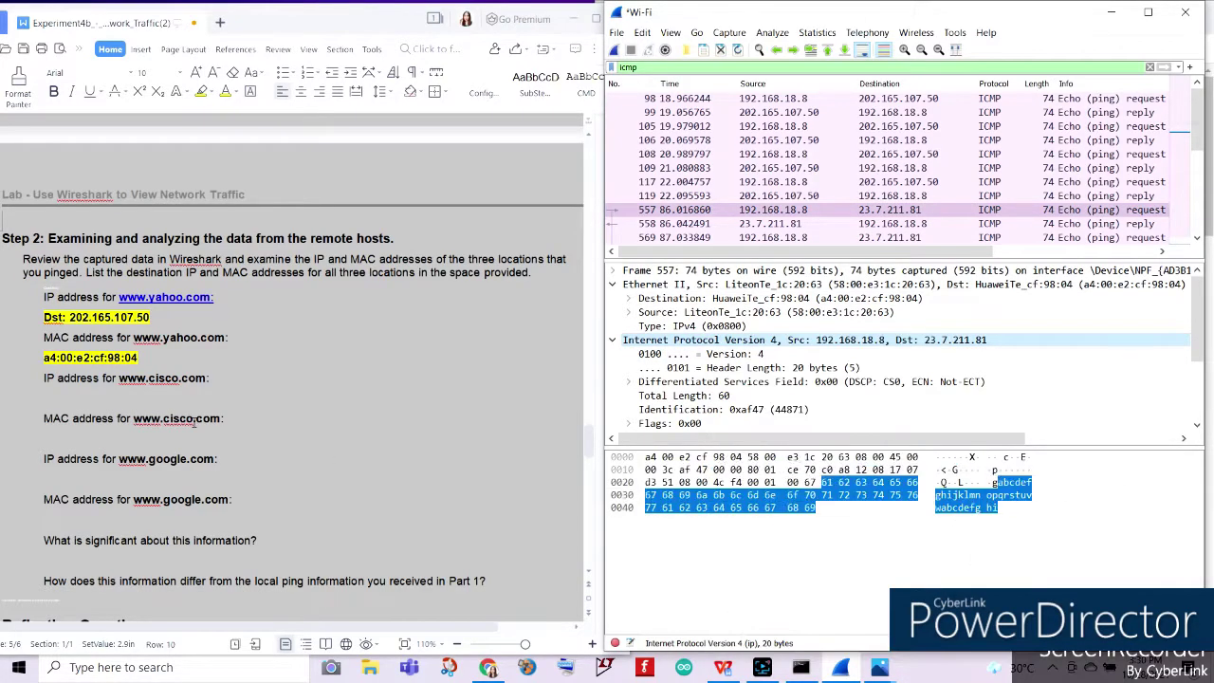
{"action": "left_click", "coordinate": [149, 400]}
{"action": "key", "text": "ctrl+v"}
{"action": "left_click_drag", "start_coordinate": [285, 402], "coordinate": [43, 399]}
{"action": "key", "text": "BackSpace"}
{"action": "left_click_drag", "start_coordinate": [139, 399], "coordinate": [42, 400]}
{"action": "key", "text": "ctrl+b"}
{"action": "left_click", "coordinate": [200, 92]}
{"action": "left_click", "coordinate": [84, 442]}
{"action": "left_click", "coordinate": [718, 300]}
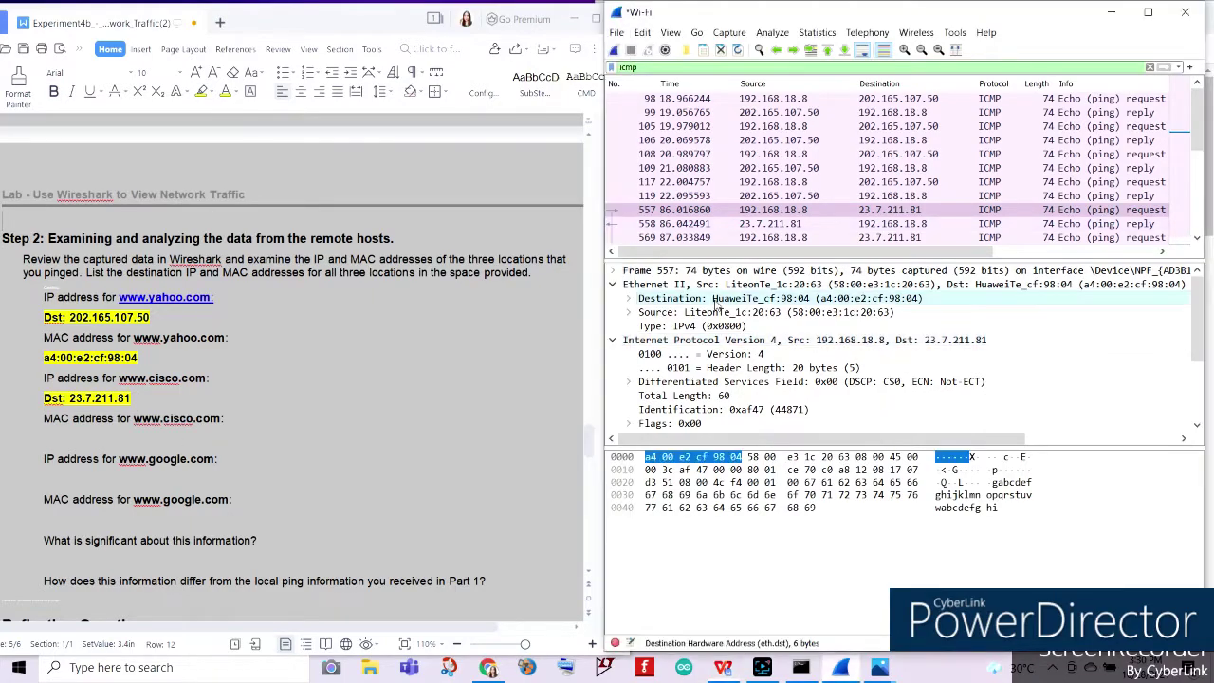
{"action": "right_click", "coordinate": [718, 306]}
{"action": "mouse_move", "coordinate": [911, 478]}
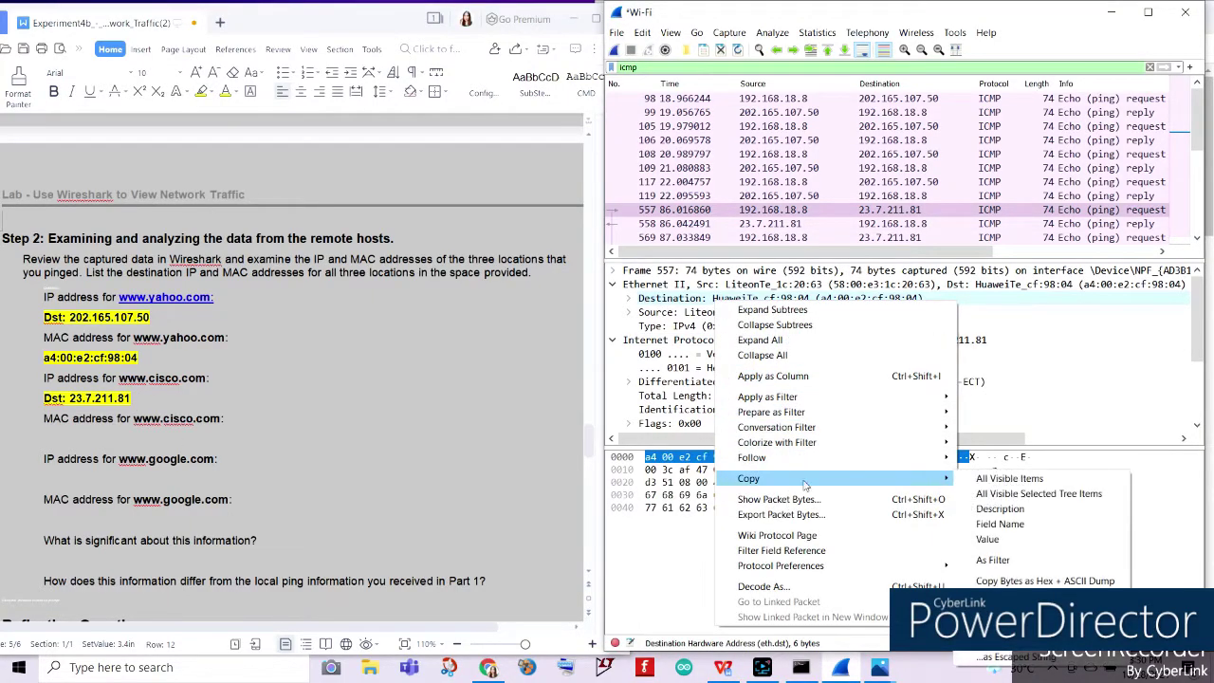
{"action": "left_click", "coordinate": [988, 539]}
{"action": "left_click", "coordinate": [161, 444]}
{"action": "key", "text": "ctrl+v"}
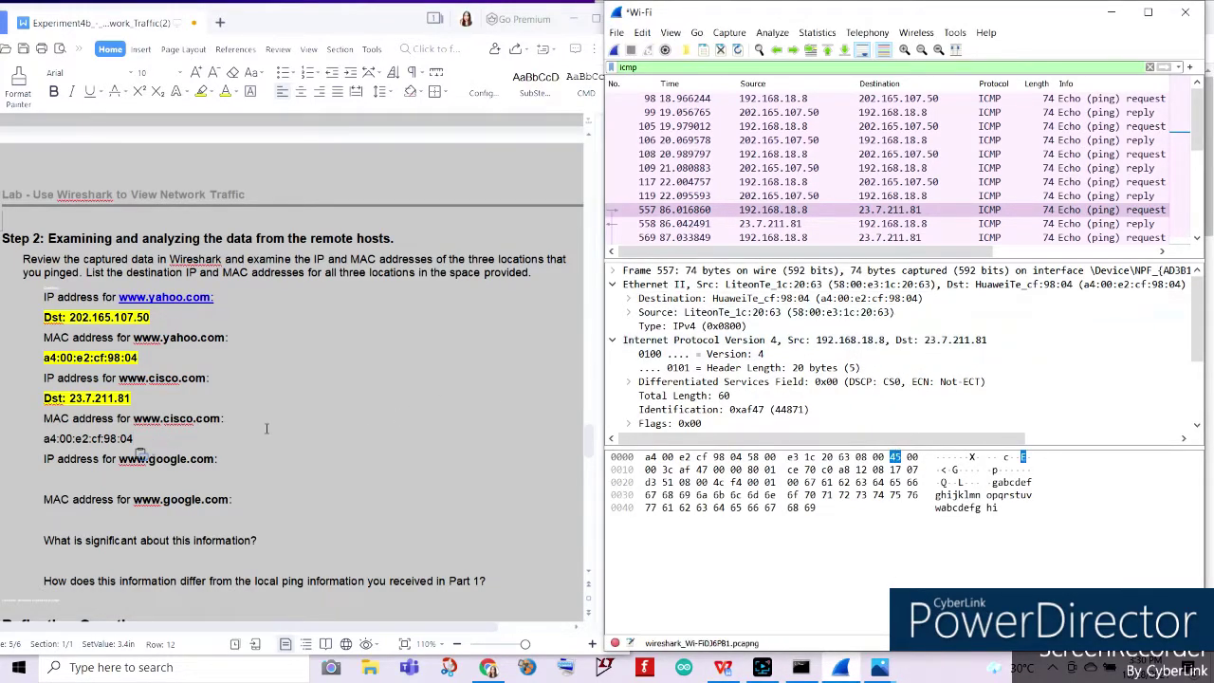
Examine the destination MAC address of packet 557 in a separate packet details window, and close the window
{"action": "scroll", "coordinate": [863, 220], "scroll_direction": "down", "scroll_amount": 1}
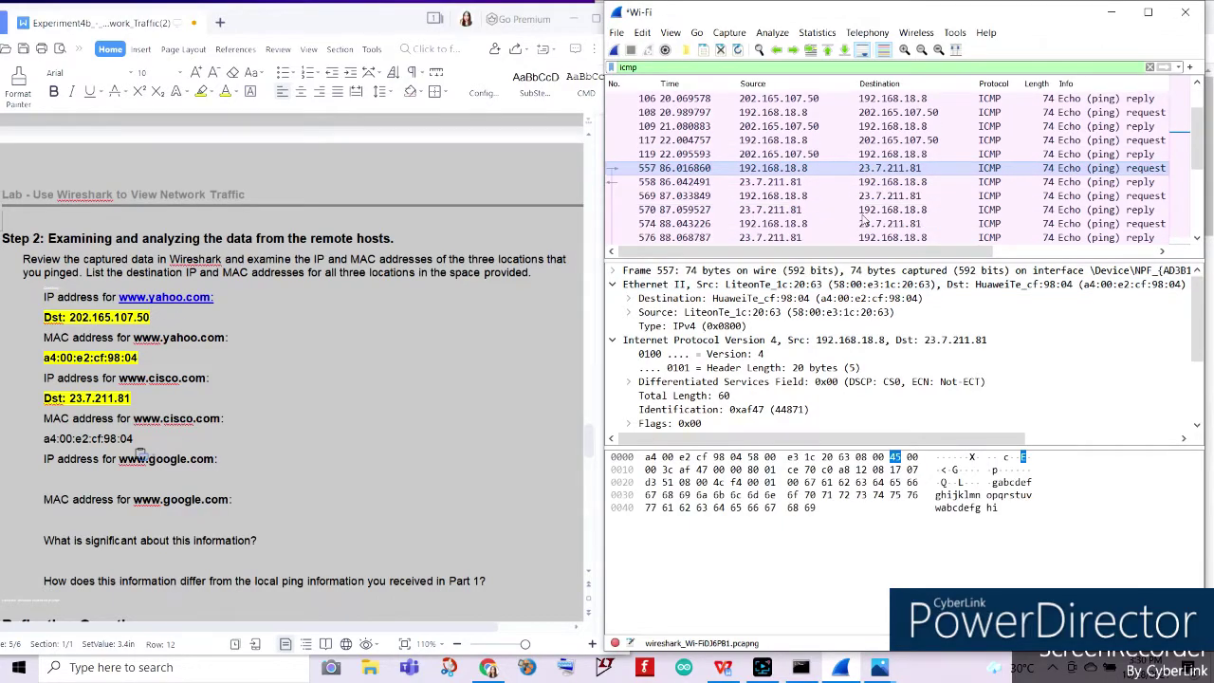
{"action": "left_click", "coordinate": [869, 171]}
{"action": "double_click", "coordinate": [868, 172]}
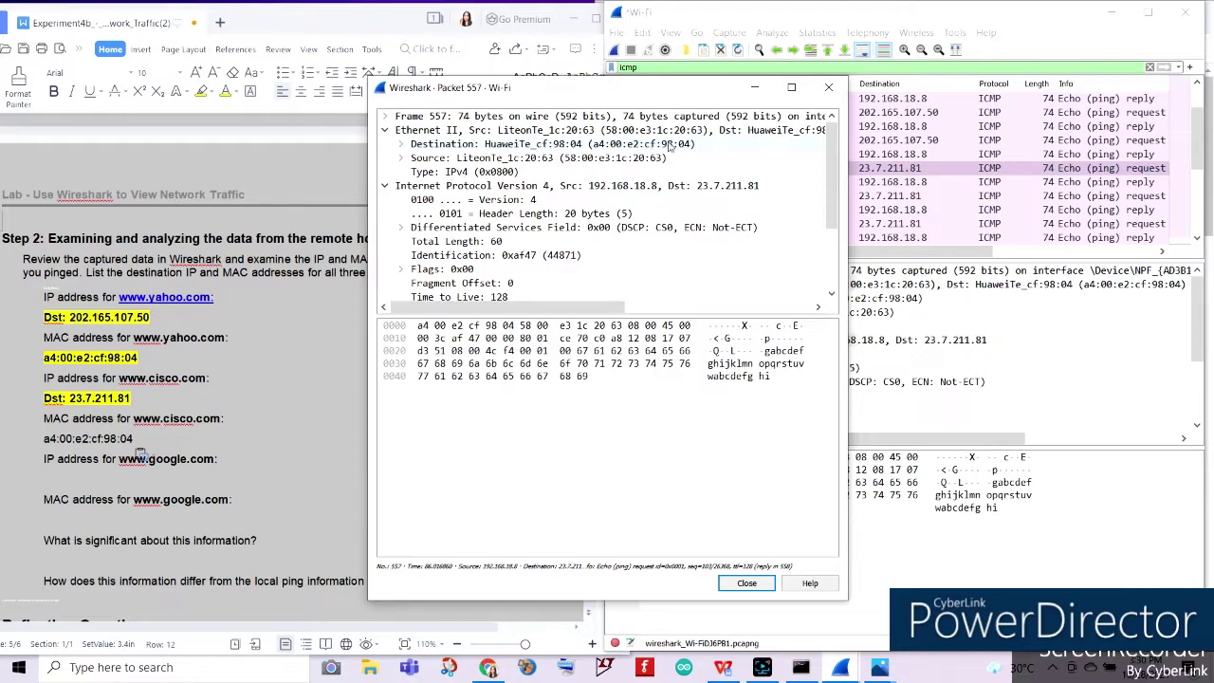
{"action": "left_click", "coordinate": [828, 88]}
{"action": "left_click", "coordinate": [144, 438]}
{"action": "left_click_drag", "start_coordinate": [44, 439], "coordinate": [138, 438]}
{"action": "left_click", "coordinate": [53, 91]}
{"action": "left_click", "coordinate": [202, 92]}
{"action": "left_click", "coordinate": [128, 482]}
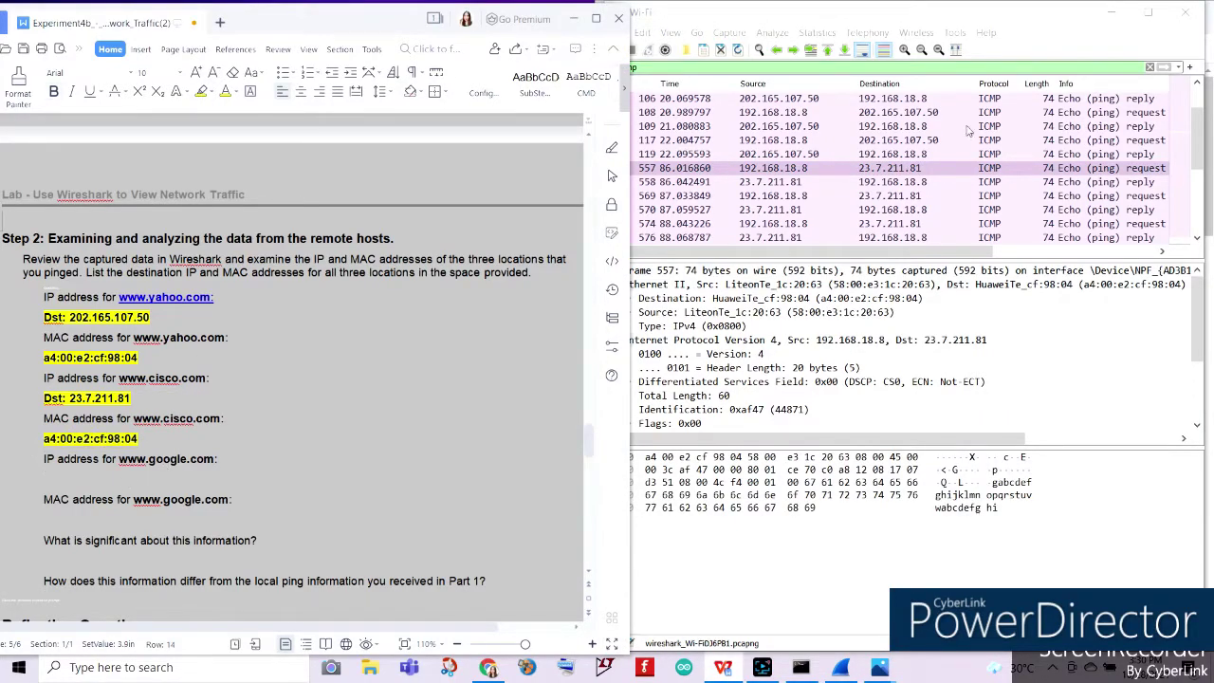
{"action": "left_click", "coordinate": [800, 667]}
{"action": "scroll", "coordinate": [738, 282], "scroll_direction": "down", "scroll_amount": 4}
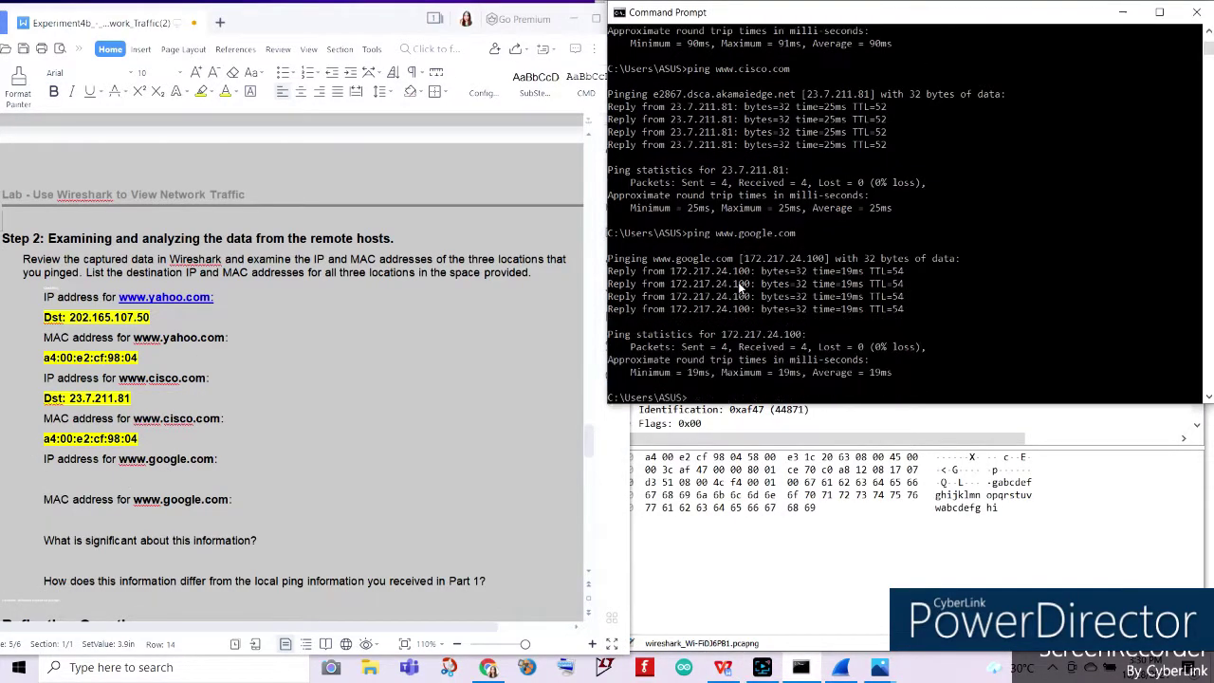
{"action": "left_click", "coordinate": [790, 575]}
{"action": "scroll", "coordinate": [890, 176], "scroll_direction": "down", "scroll_amount": 5}
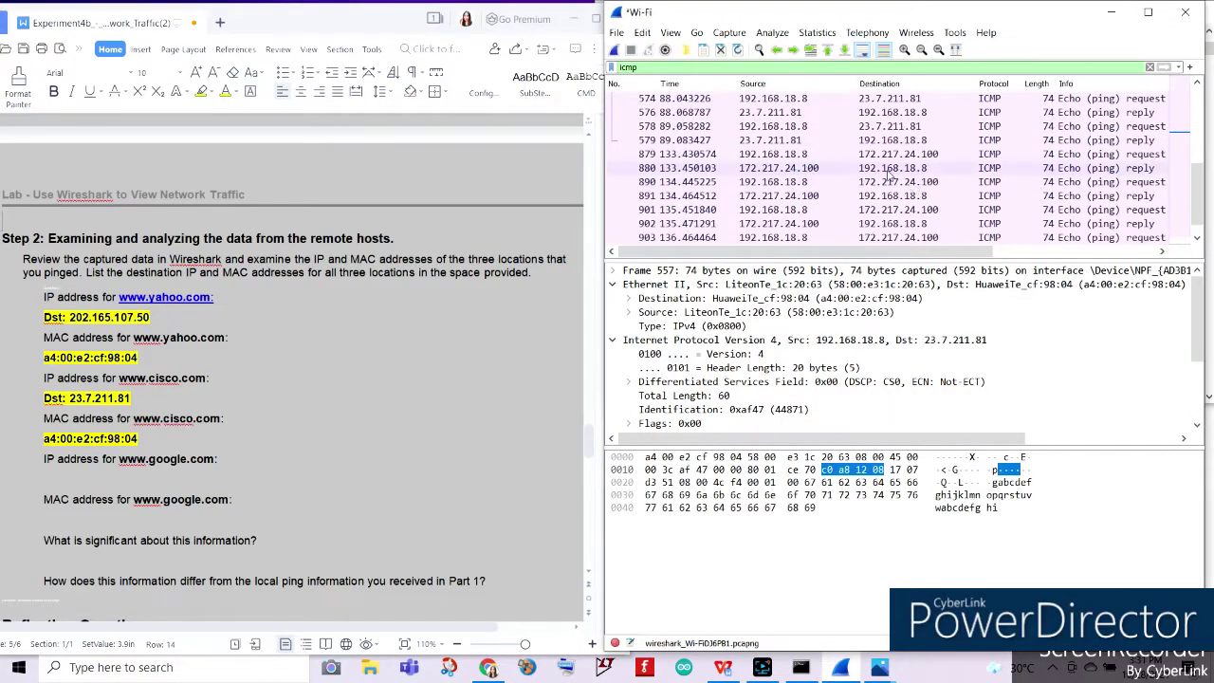
{"action": "scroll", "coordinate": [884, 162], "scroll_direction": "up", "scroll_amount": 1}
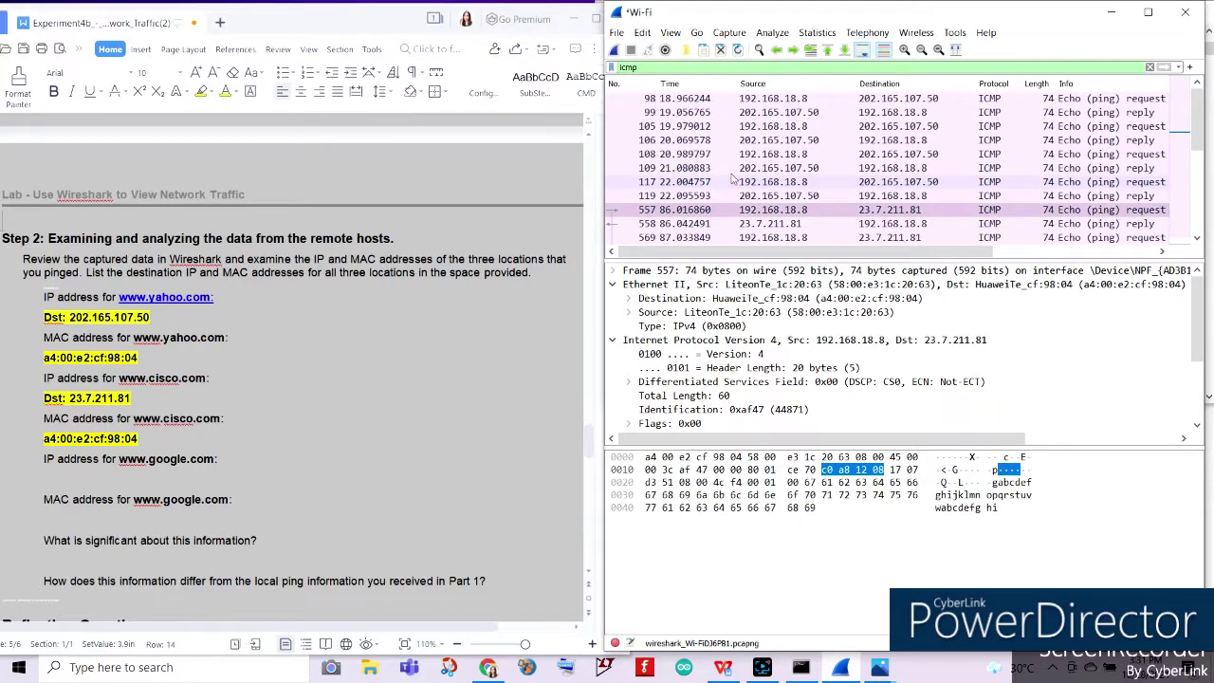
{"action": "scroll", "coordinate": [892, 178], "scroll_direction": "up", "scroll_amount": 1}
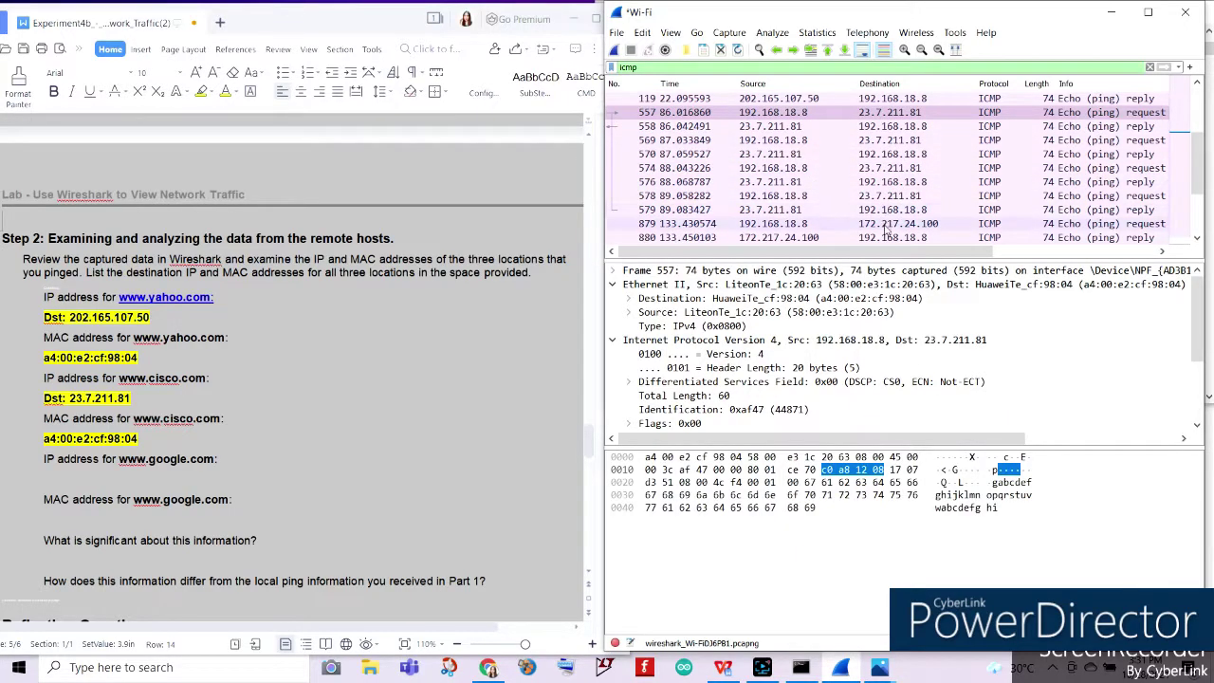
{"action": "left_click", "coordinate": [895, 223]}
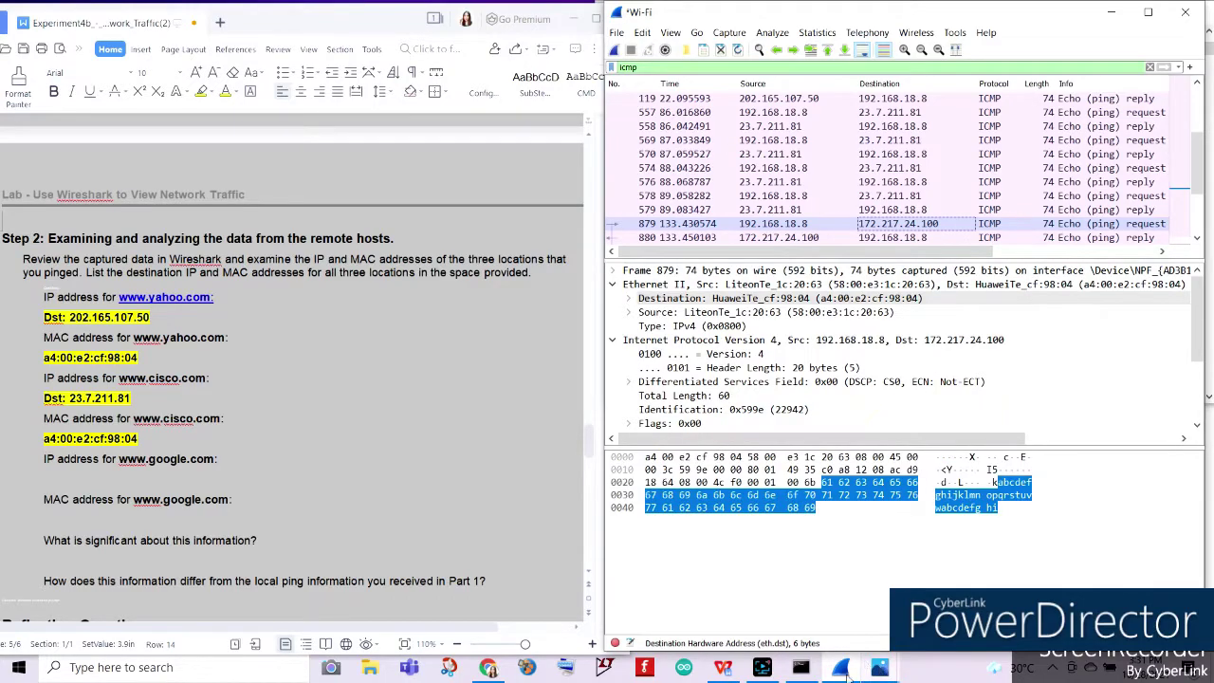
{"action": "left_click", "coordinate": [801, 667]}
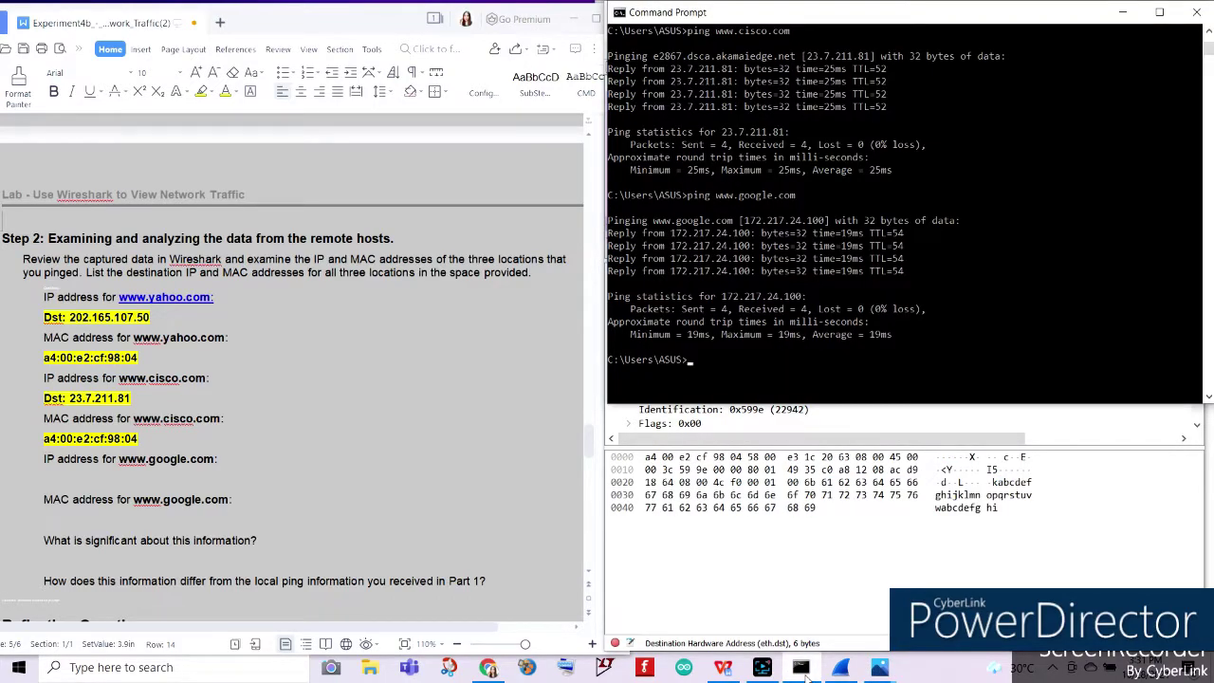
{"action": "left_click", "coordinate": [840, 666]}
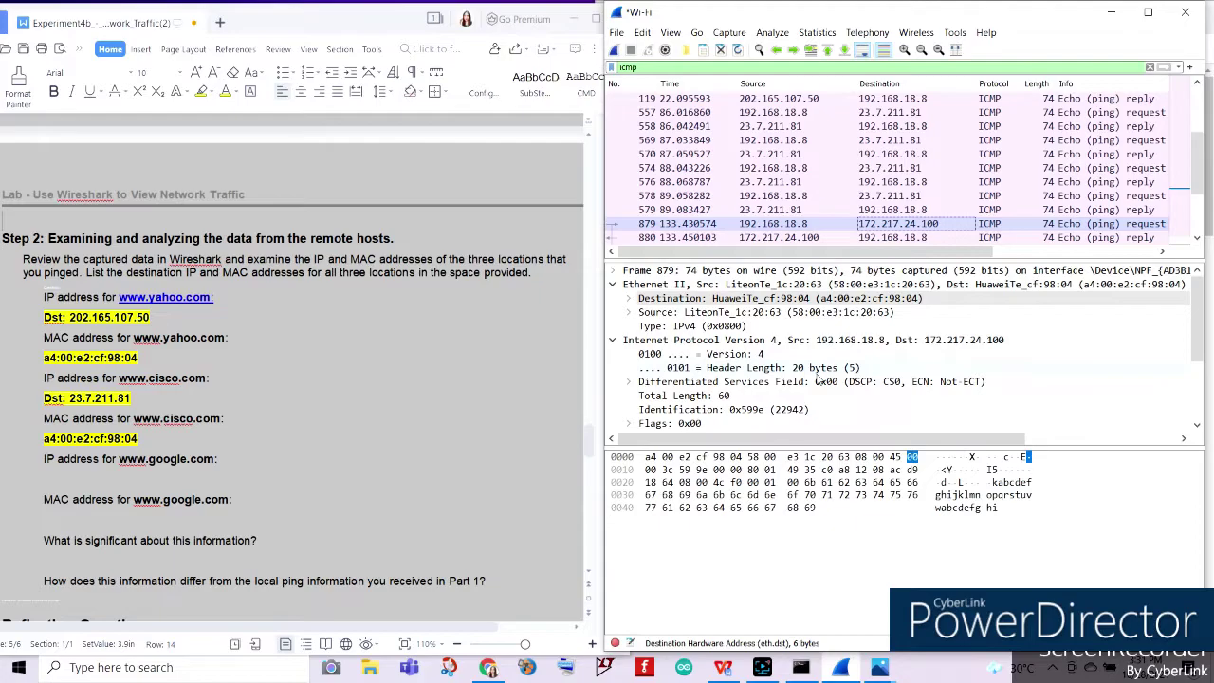
{"action": "left_click", "coordinate": [731, 339]}
{"action": "right_click", "coordinate": [731, 341]}
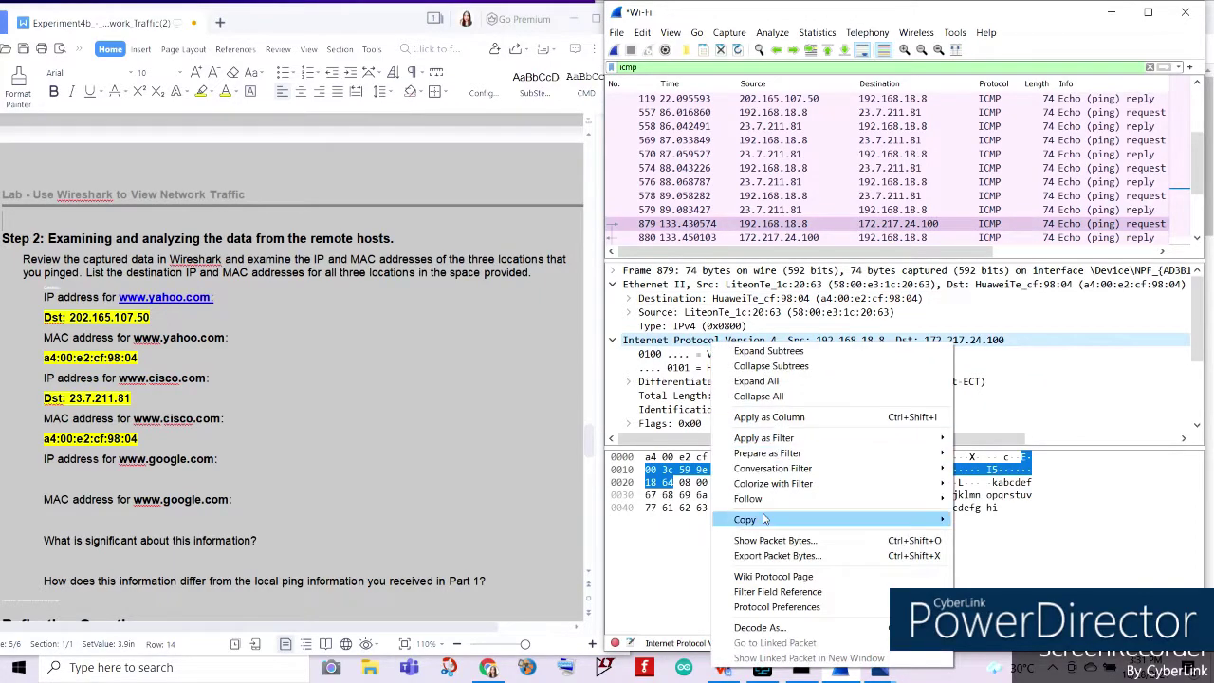
{"action": "left_click", "coordinate": [996, 550]}
{"action": "left_click", "coordinate": [48, 486]}
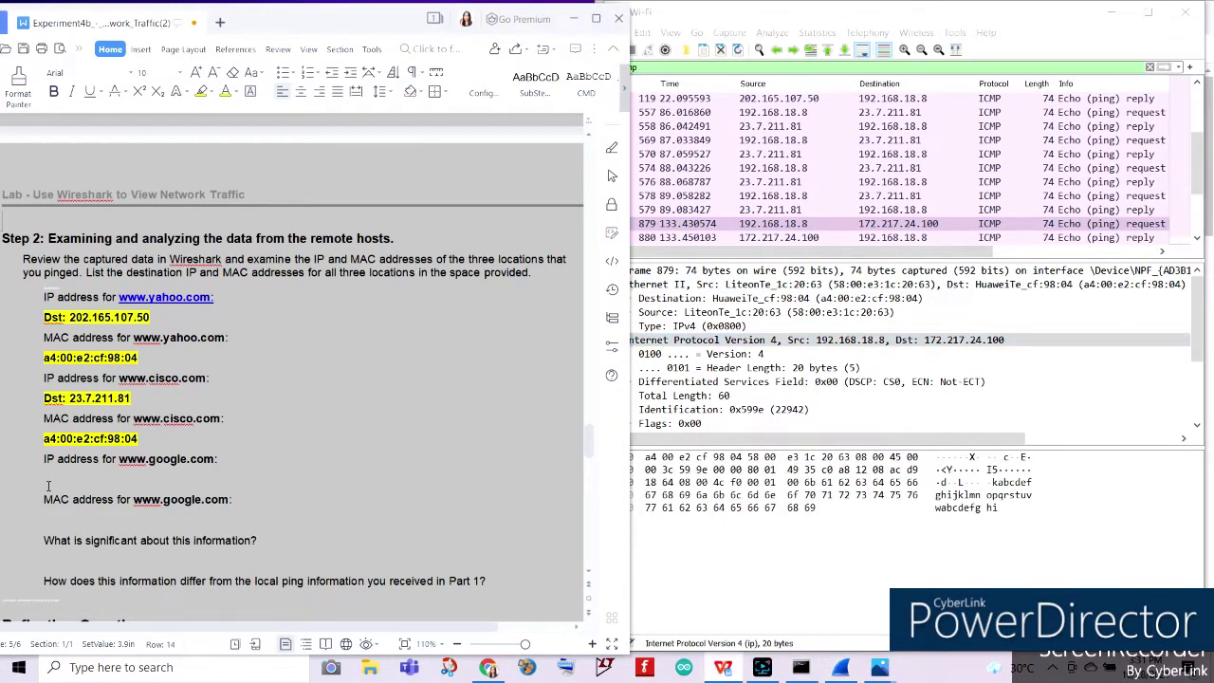
{"action": "key", "text": "ctrl+v"}
{"action": "left_click_drag", "start_coordinate": [44, 479], "coordinate": [285, 479]}
{"action": "key", "text": "BackSpace"}
{"action": "left_click_drag", "start_coordinate": [44, 479], "coordinate": [152, 479]}
{"action": "left_click", "coordinate": [201, 92]}
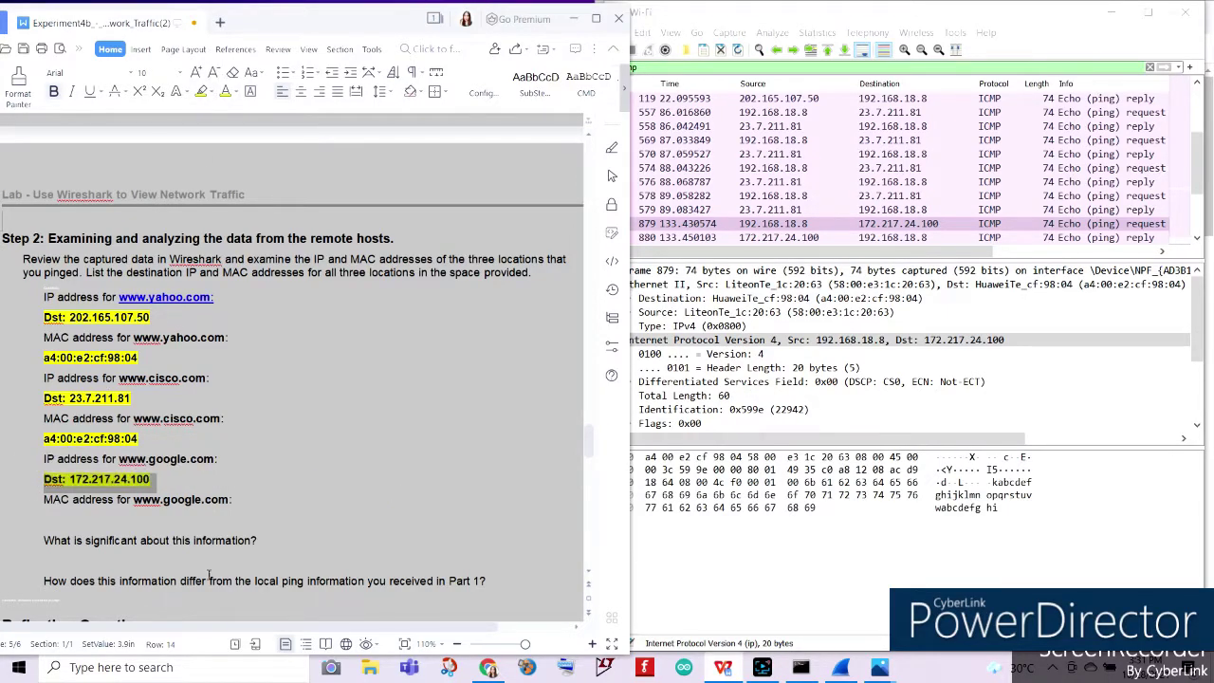
{"action": "left_click", "coordinate": [120, 522]}
{"action": "left_click", "coordinate": [784, 302]}
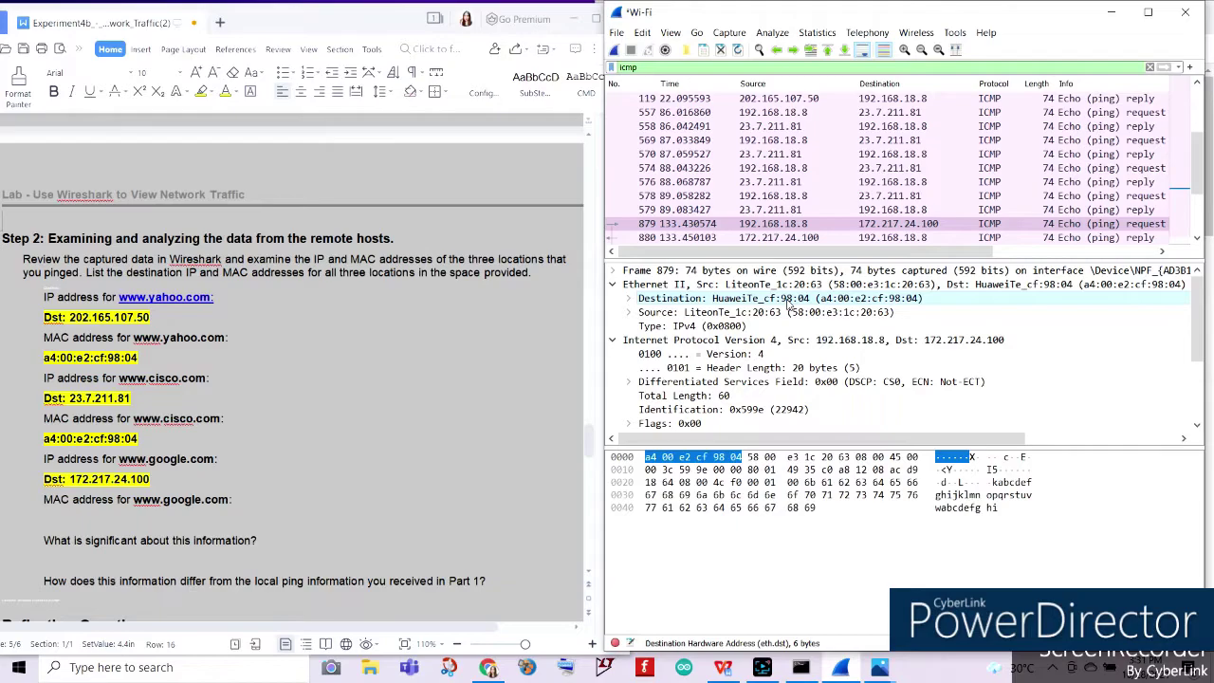
{"action": "key", "text": "alt+Tab"}
{"action": "scroll", "coordinate": [284, 379], "scroll_direction": "down", "scroll_amount": 3}
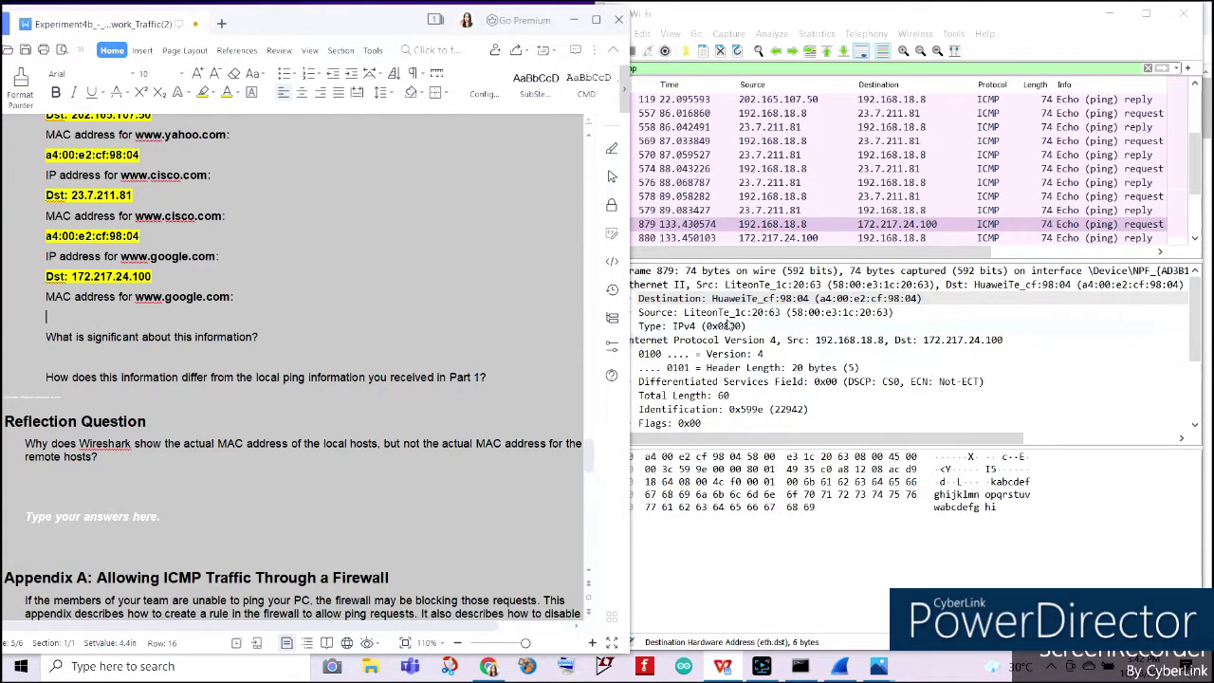
{"action": "left_click", "coordinate": [721, 302]}
{"action": "right_click", "coordinate": [720, 301]}
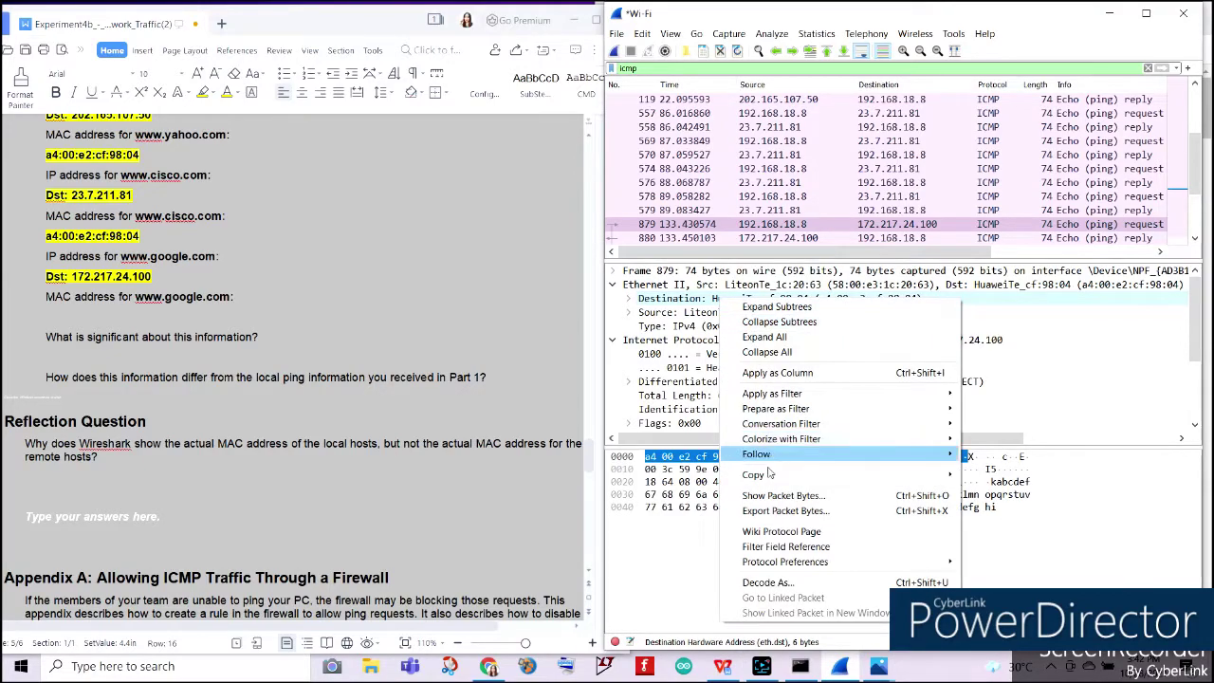
{"action": "left_click", "coordinate": [987, 536]}
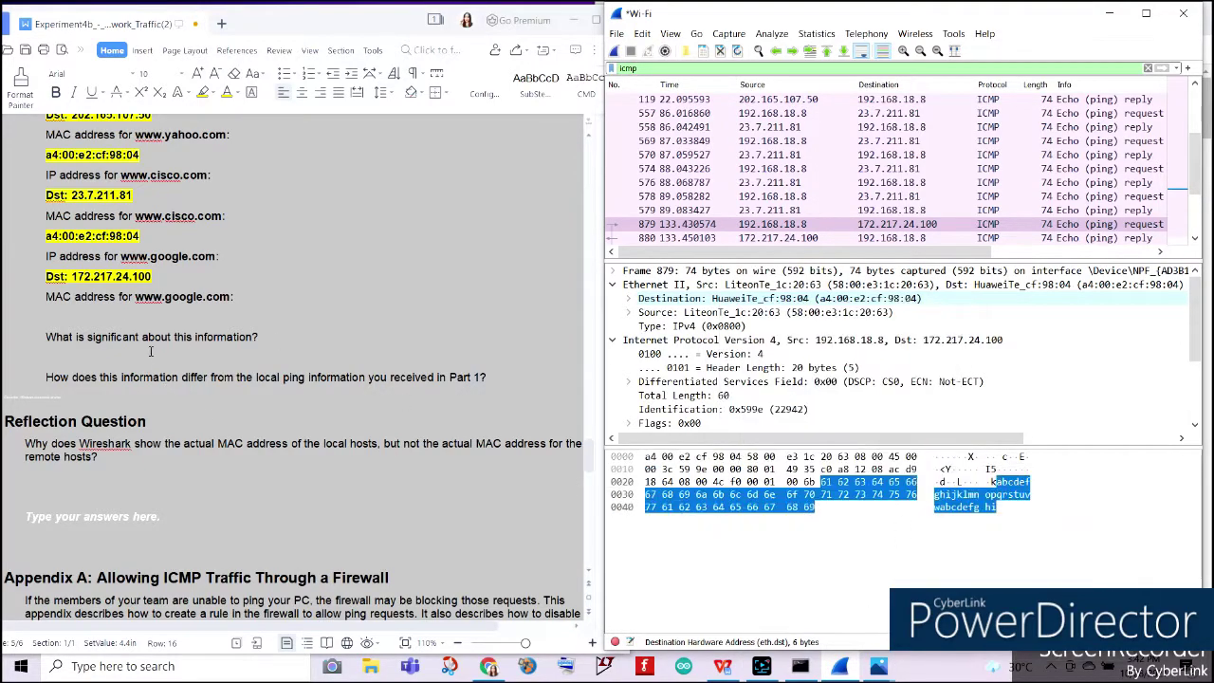
{"action": "left_click", "coordinate": [72, 317]}
{"action": "key", "text": "ctrl+v"}
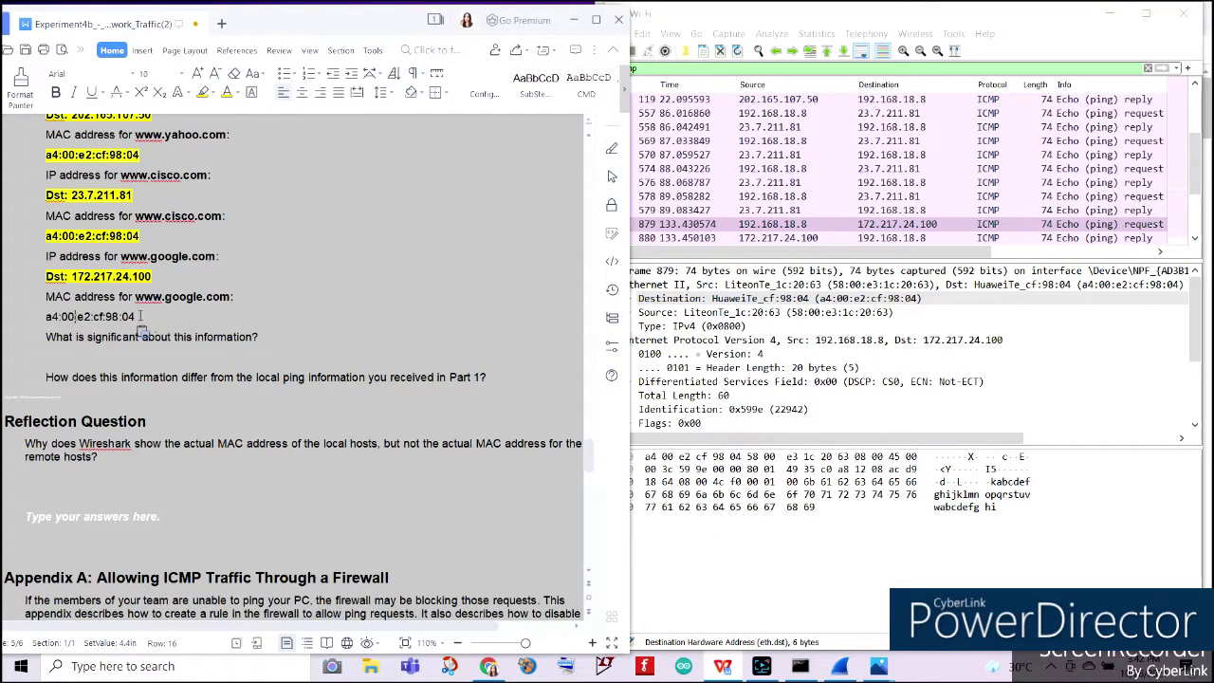
{"action": "left_click_drag", "start_coordinate": [140, 317], "coordinate": [38, 319]}
{"action": "key", "text": "ctrl+b"}
{"action": "left_click", "coordinate": [202, 92]}
{"action": "left_click", "coordinate": [239, 319]}
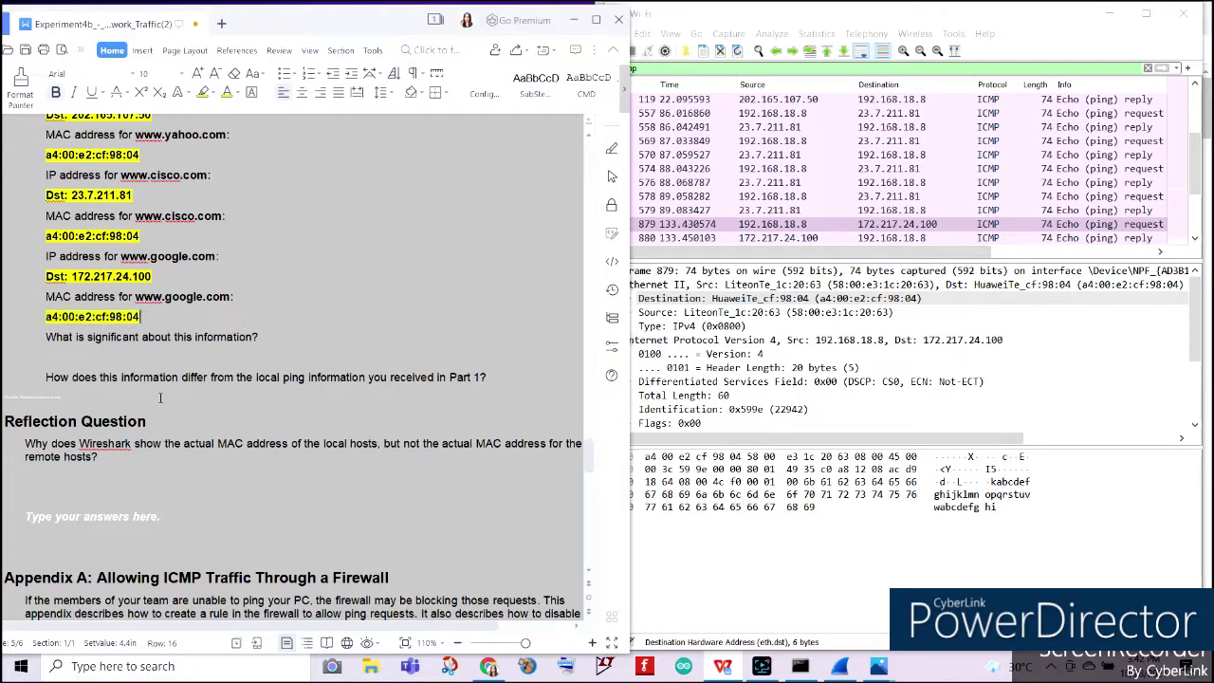
Answer the question about the information's significance with "The Mac Addresses for all of the remote hosts are the same."
{"action": "scroll", "coordinate": [160, 397], "scroll_direction": "up", "scroll_amount": 2}
{"action": "key", "text": "Down"}
{"action": "key", "text": "Down"}
{"action": "type", "text": "The Mac Address"}
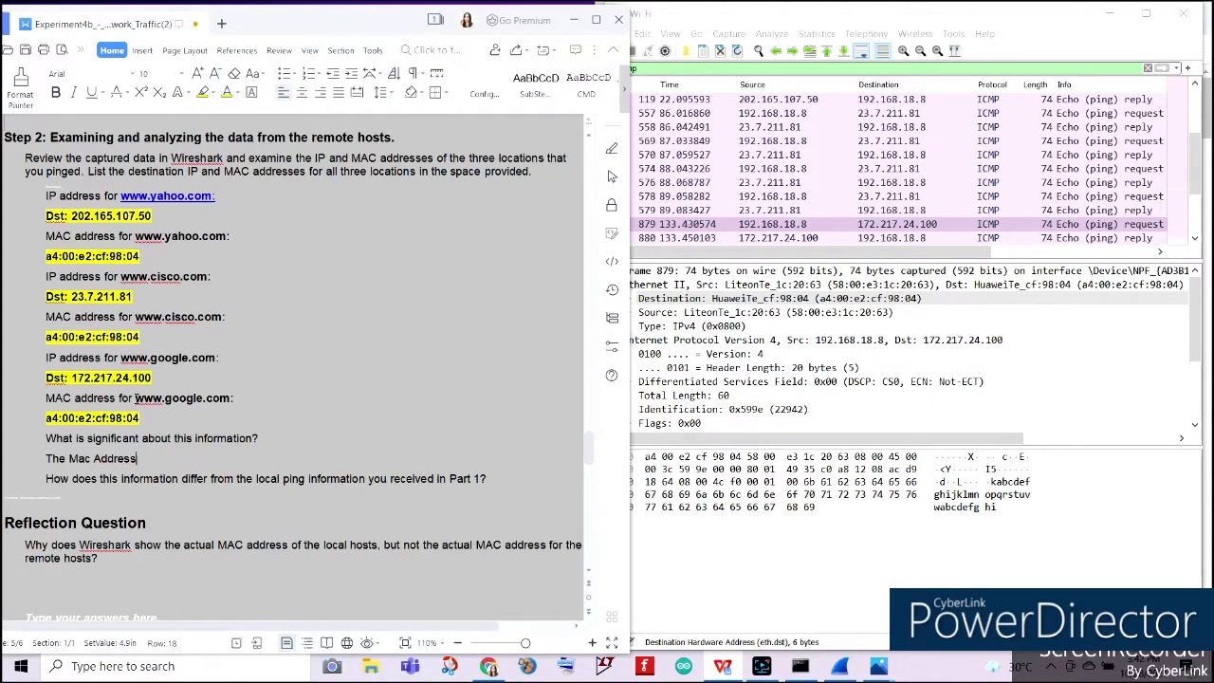
{"action": "type", "text": "es for all of the remote hos"}
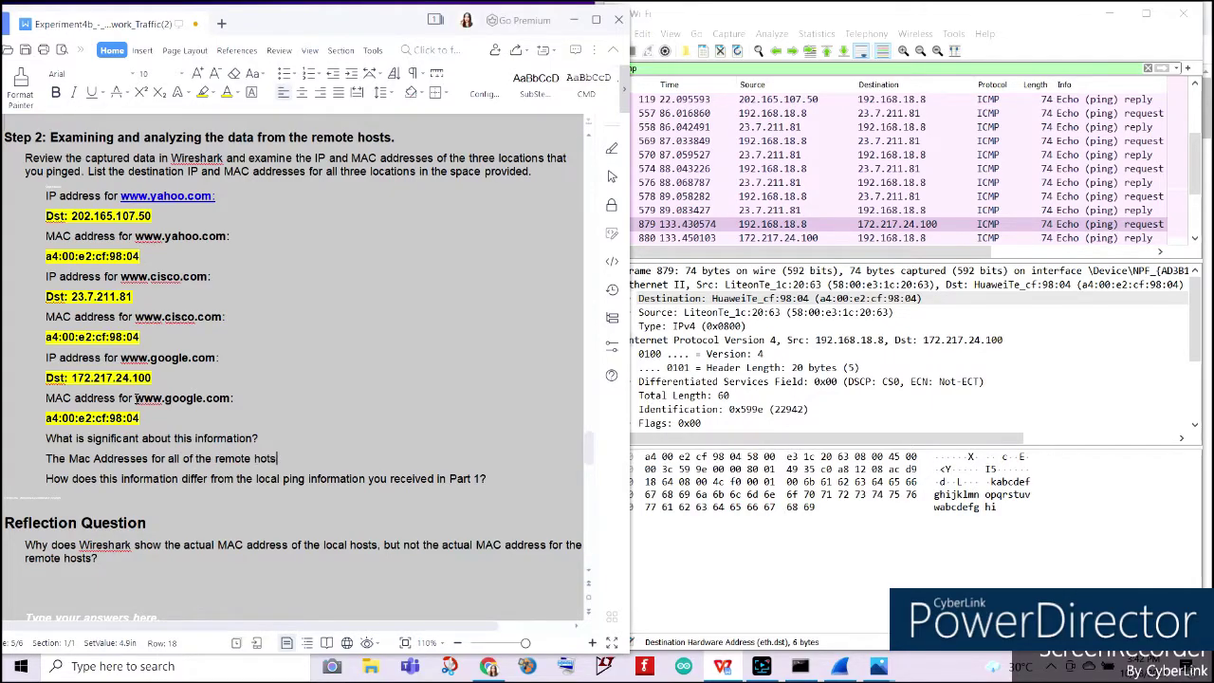
{"action": "type", "text": "ts are the same."}
Make the answer about the remote hosts' MAC addresses bold and highlight it in yellow
{"action": "left_click_drag", "start_coordinate": [358, 459], "coordinate": [29, 473]}
{"action": "key", "text": "ctrl+b"}
{"action": "left_click", "coordinate": [202, 92]}
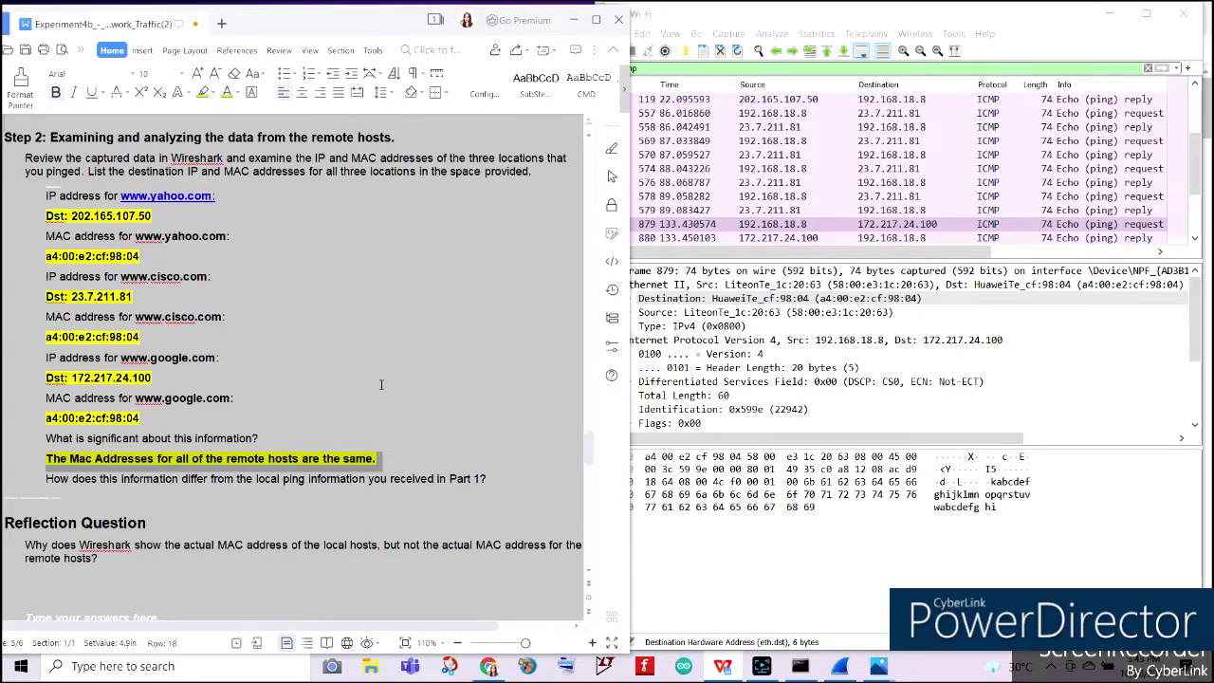
Review the lab document from the topology diagram to the remaining questions in Step 2 and the Reflection Question
{"action": "scroll", "coordinate": [381, 384], "scroll_direction": "up", "scroll_amount": 20}
{"action": "scroll", "coordinate": [219, 355], "scroll_direction": "down", "scroll_amount": 1}
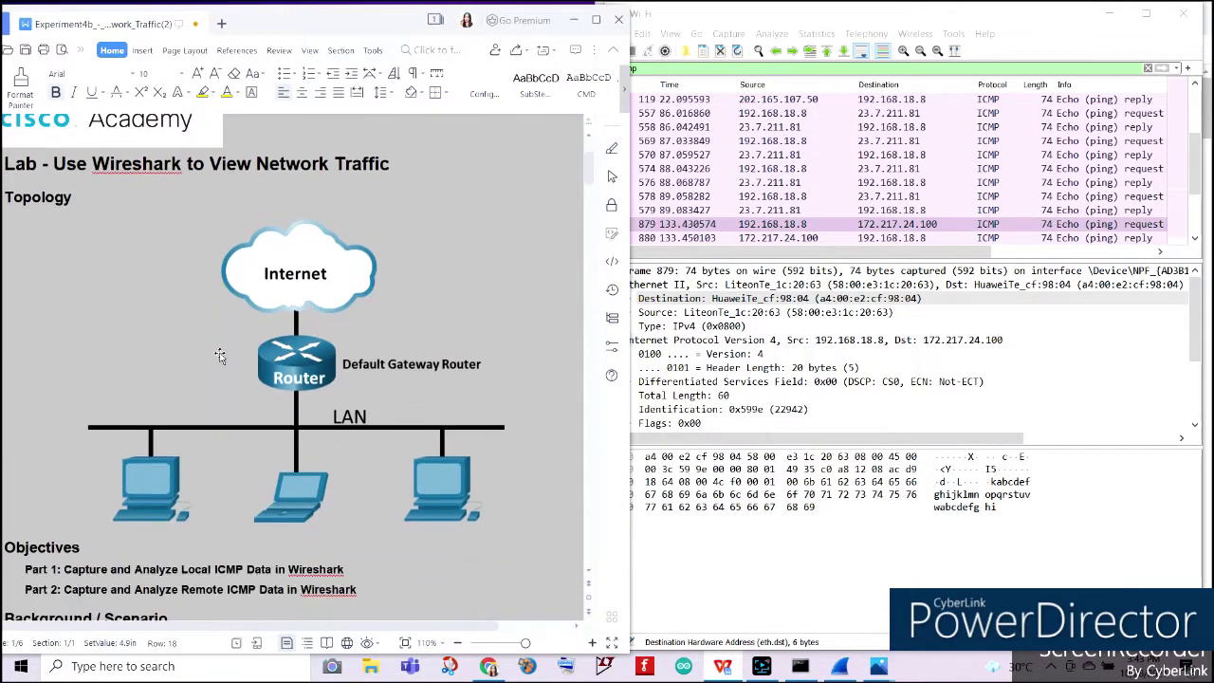
{"action": "scroll", "coordinate": [219, 355], "scroll_direction": "up", "scroll_amount": 1}
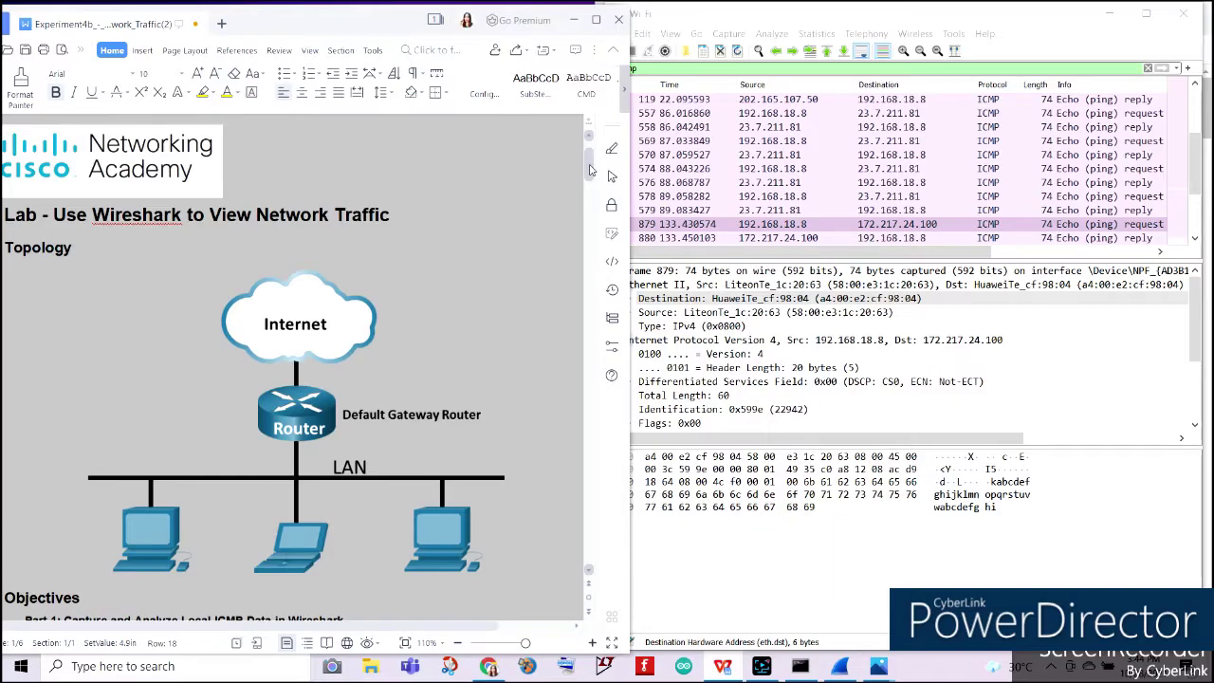
{"action": "left_click_drag", "start_coordinate": [589, 169], "coordinate": [589, 456]}
{"action": "scroll", "coordinate": [170, 329], "scroll_direction": "up", "scroll_amount": 4}
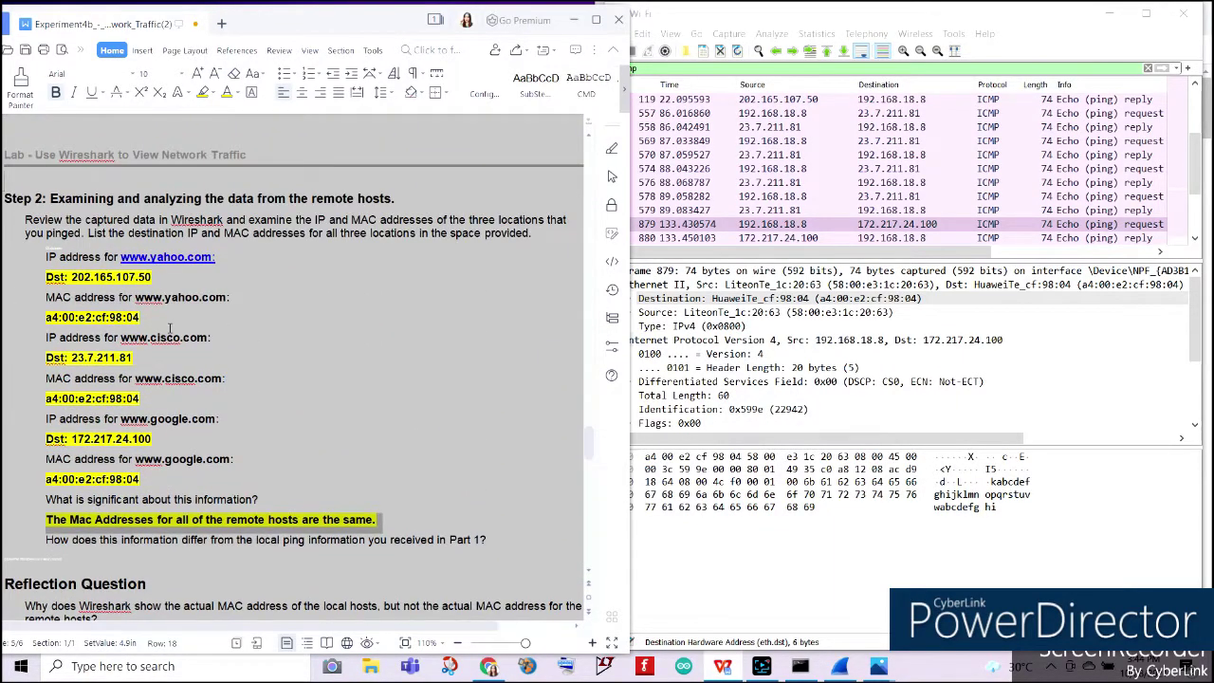
{"action": "scroll", "coordinate": [171, 329], "scroll_direction": "down", "scroll_amount": 2}
{"action": "left_click", "coordinate": [84, 442]}
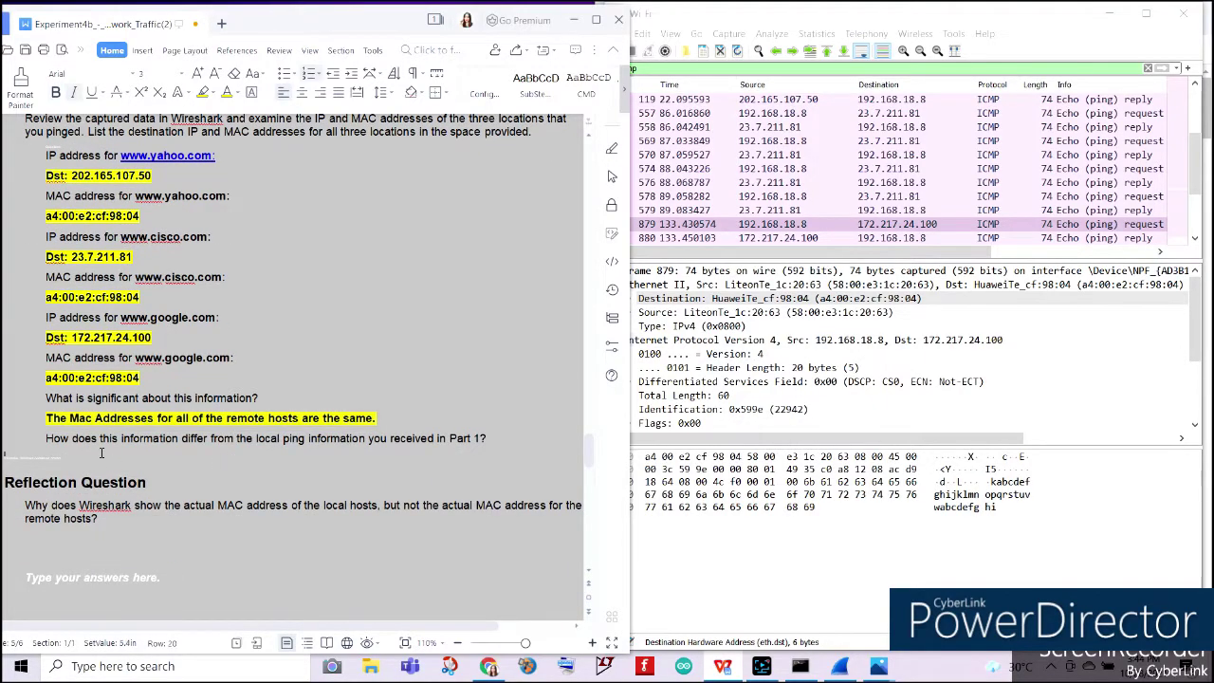
{"action": "scroll", "coordinate": [43, 438], "scroll_direction": "down", "scroll_amount": 6}
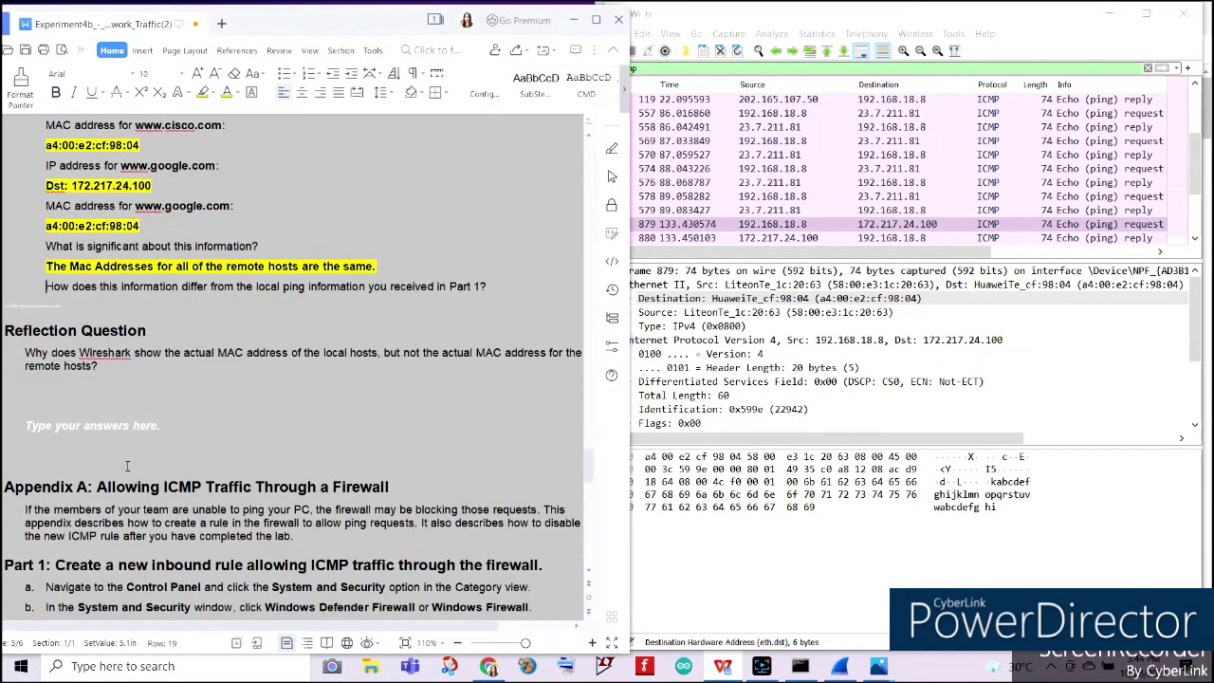
Widen the lab document's window, reposition it to show the full page width, and place the cursor after the Reflection Question answer
{"action": "left_click_drag", "start_coordinate": [630, 343], "coordinate": [728, 348]}
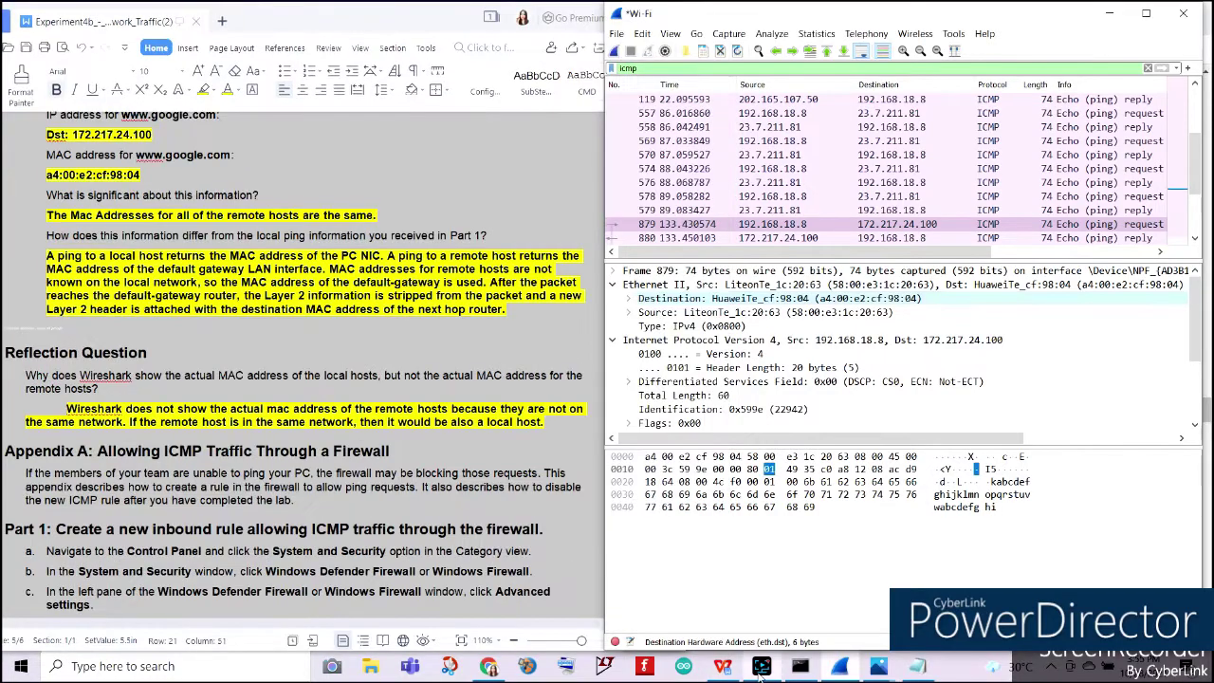
{"action": "left_click", "coordinate": [761, 666]}
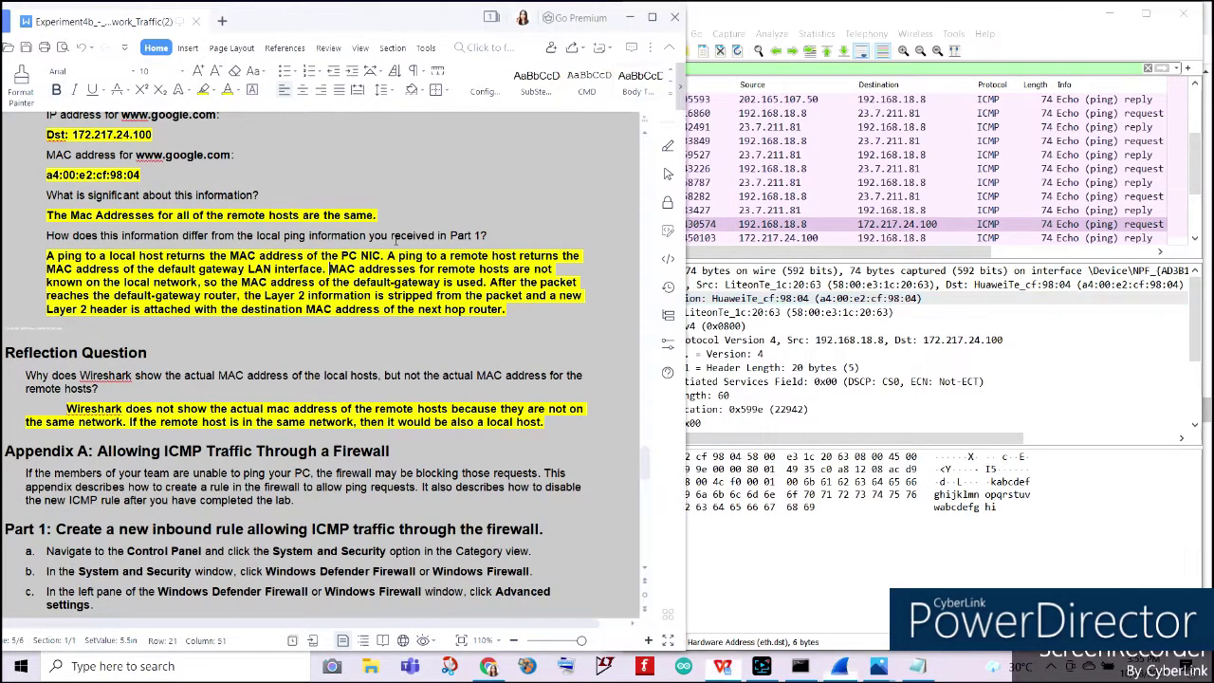
{"action": "left_click_drag", "start_coordinate": [251, 25], "coordinate": [289, 25]}
{"action": "left_click", "coordinate": [8, 48]}
{"action": "key", "text": "Escape"}
{"action": "left_click", "coordinate": [157, 217]}
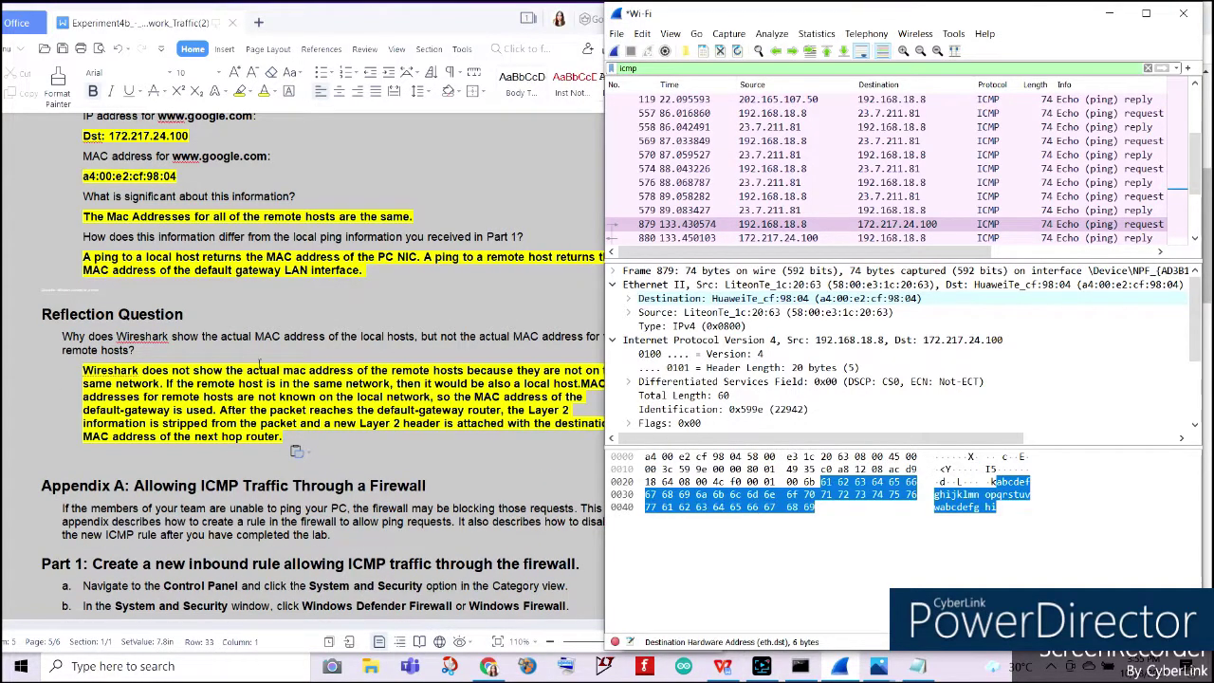
{"action": "left_click", "coordinate": [465, 444]}
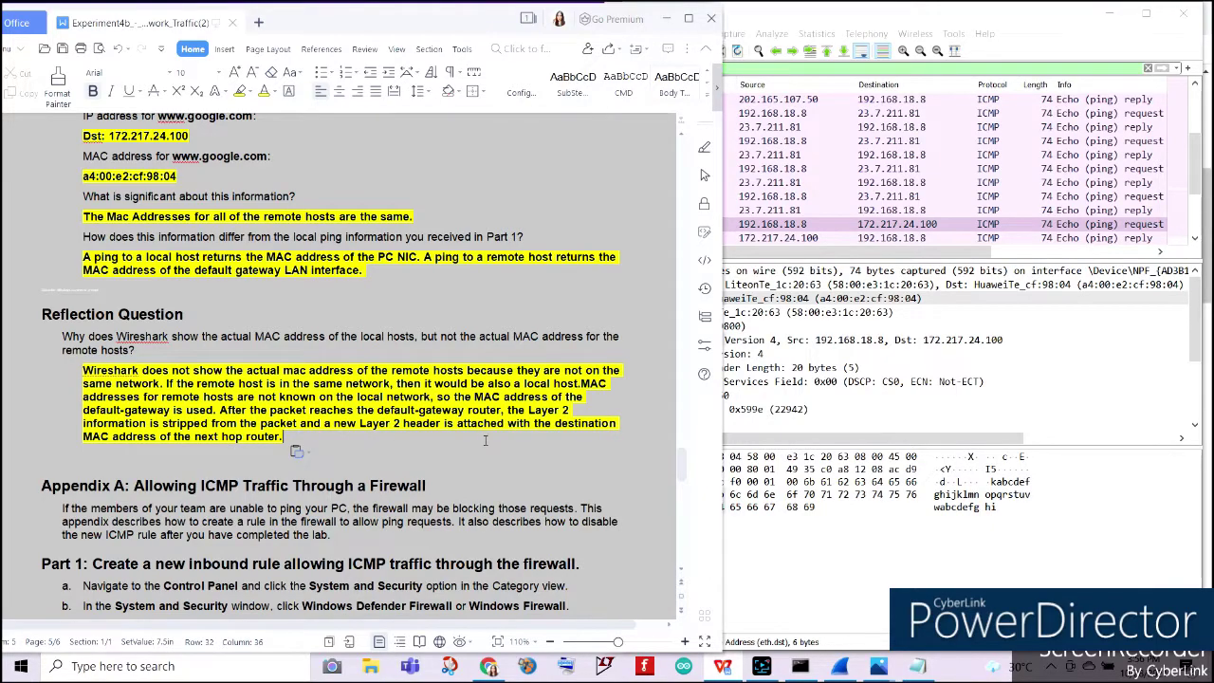
Go to Appendix A in the lab document, open the Control Panel, and place its window beside the document
{"action": "scroll", "coordinate": [154, 428], "scroll_direction": "down", "scroll_amount": 7}
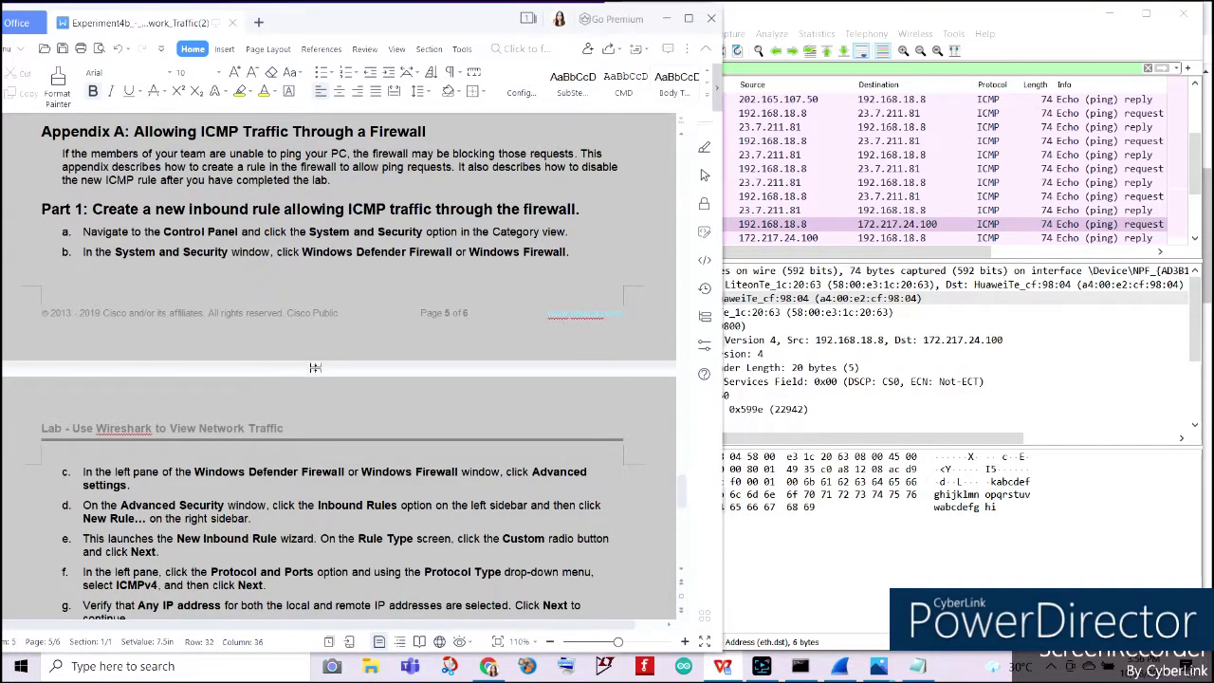
{"action": "scroll", "coordinate": [313, 368], "scroll_direction": "down", "scroll_amount": 1}
{"action": "left_click", "coordinate": [171, 665]}
{"action": "type", "text": "control"}
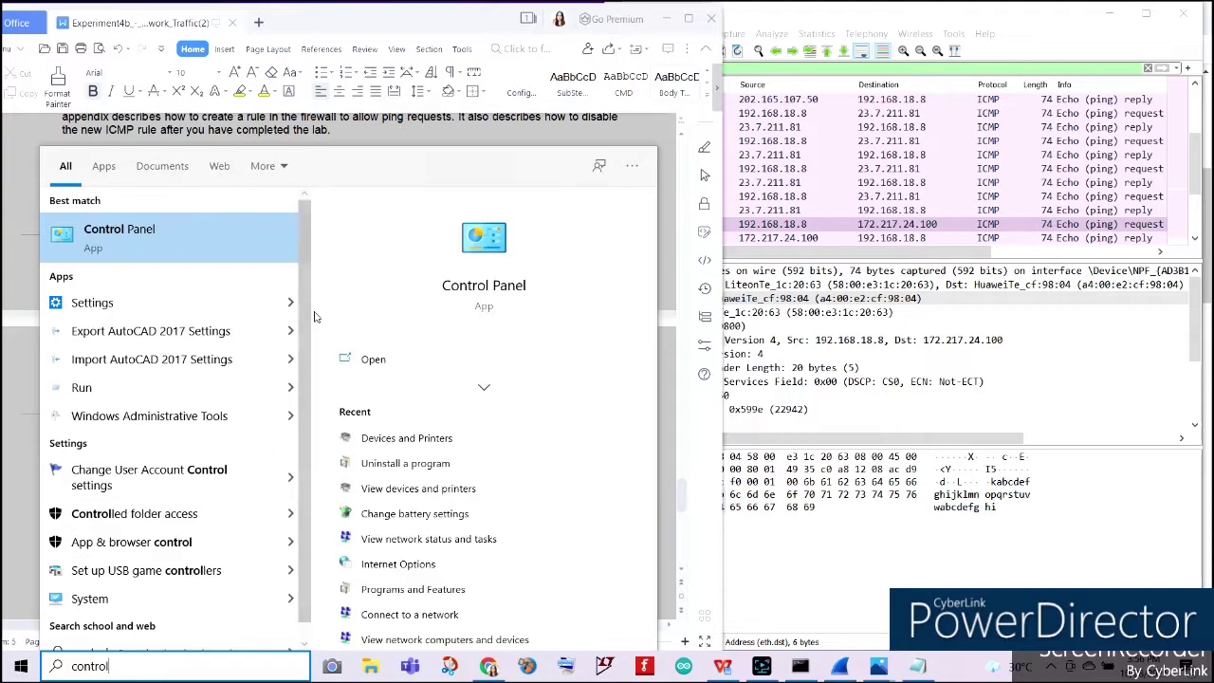
{"action": "left_click", "coordinate": [479, 359]}
{"action": "left_click_drag", "start_coordinate": [522, 155], "coordinate": [681, 35]}
{"action": "left_click_drag", "start_coordinate": [290, 207], "coordinate": [665, 153]}
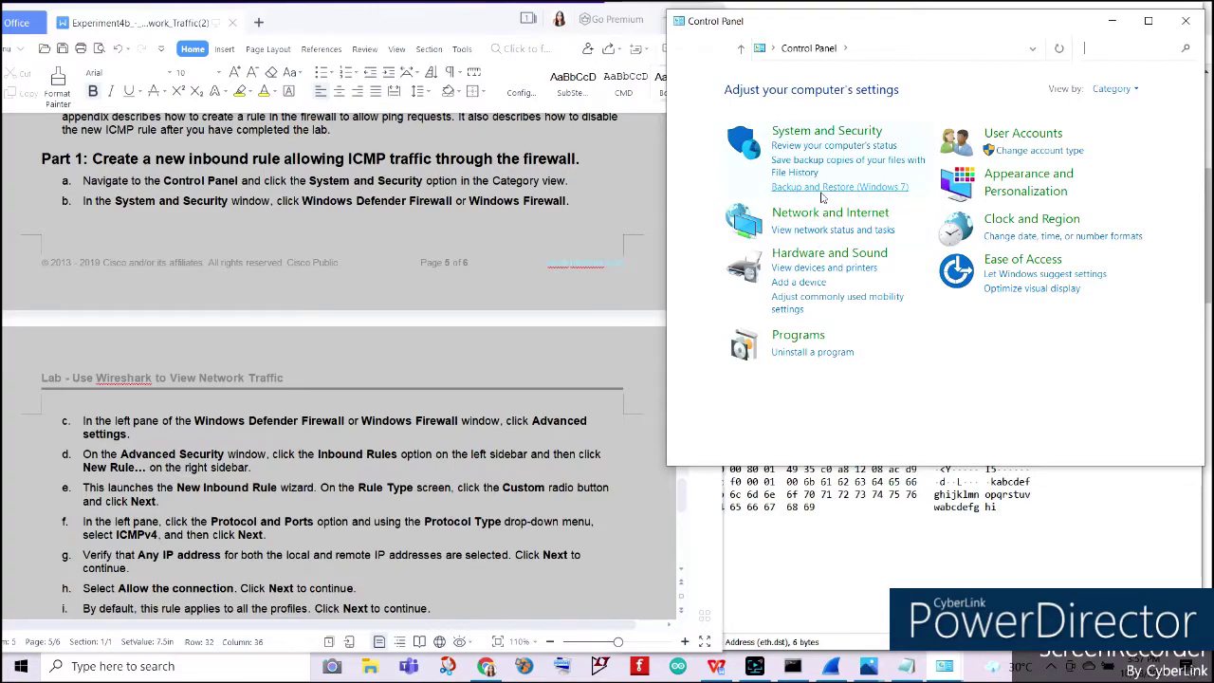
Open Windows Defender Firewall under System and Security and bring the remaining inbound rule instructions into view in the document
{"action": "key", "text": "alt"}
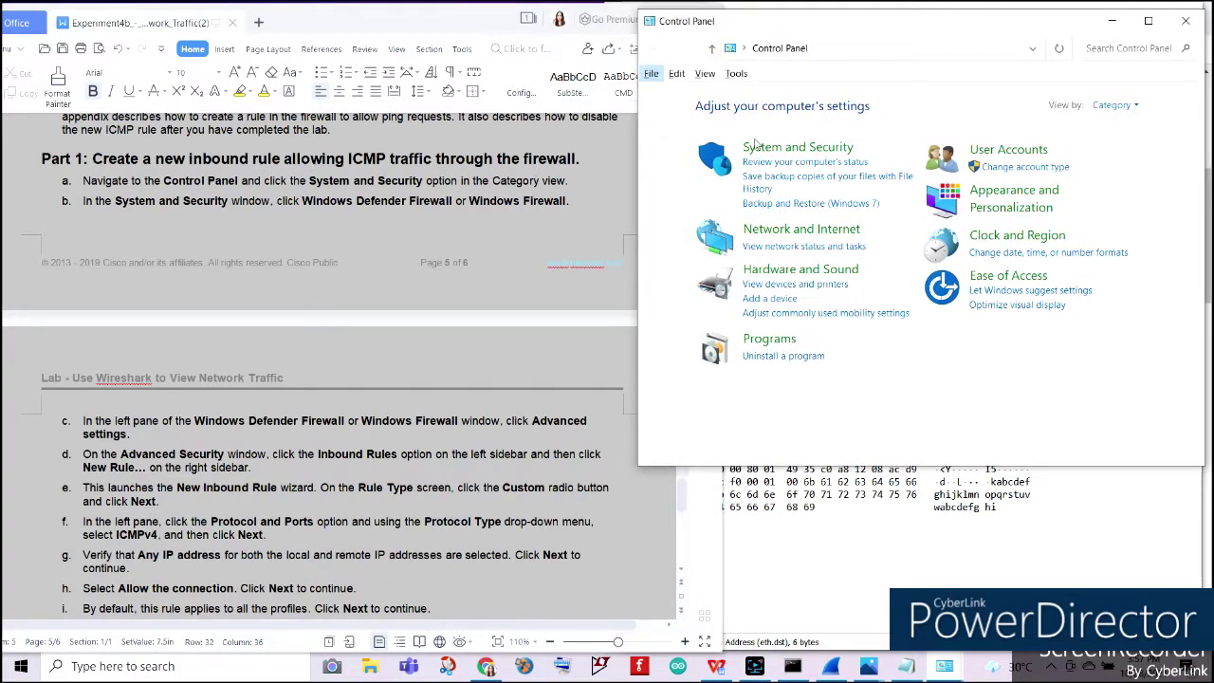
{"action": "left_click", "coordinate": [761, 131]}
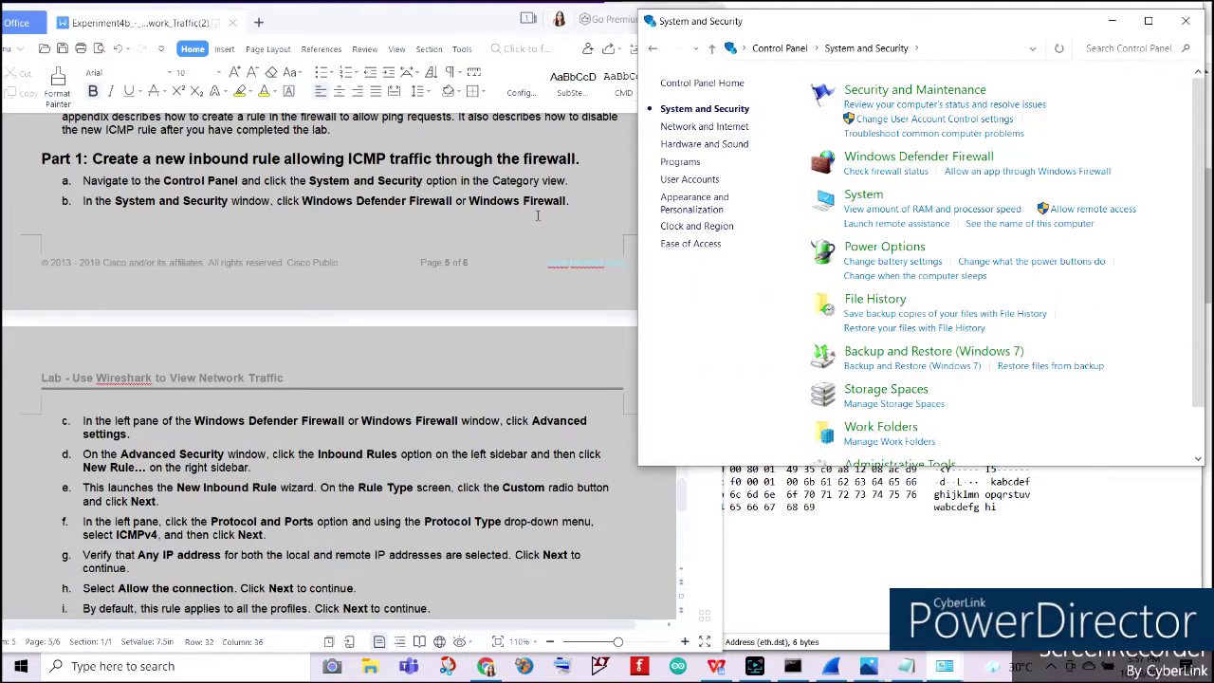
{"action": "left_click", "coordinate": [918, 157]}
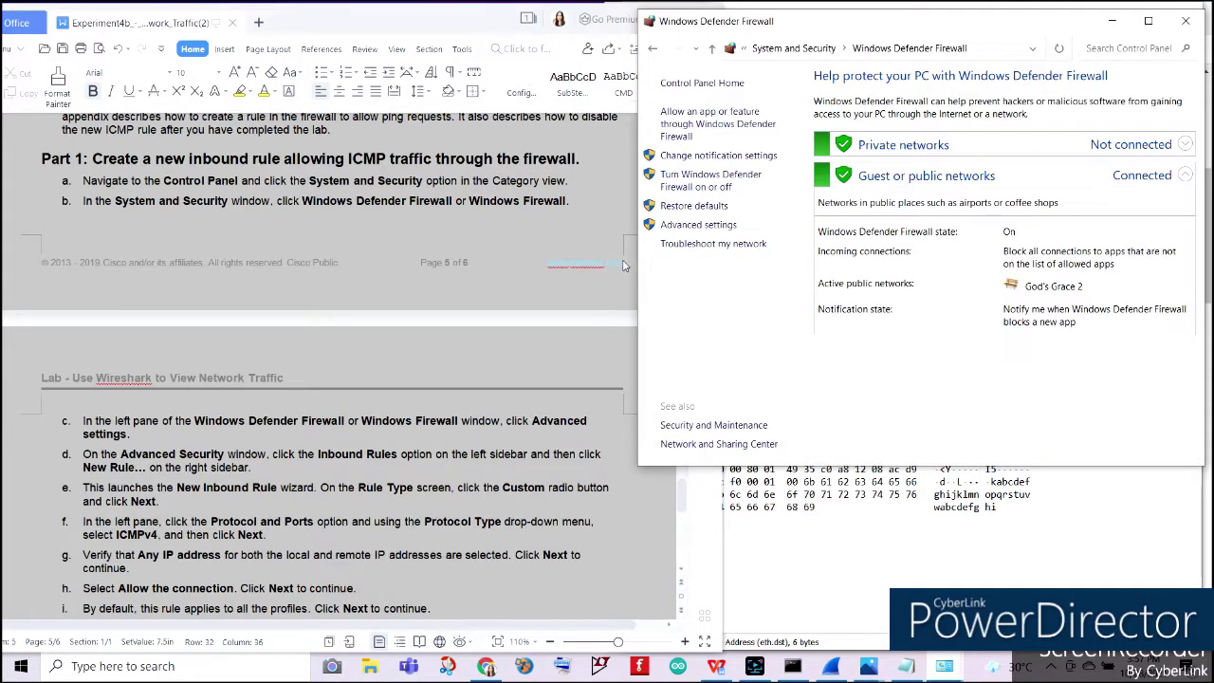
{"action": "scroll", "coordinate": [623, 265], "scroll_direction": "down", "scroll_amount": 3}
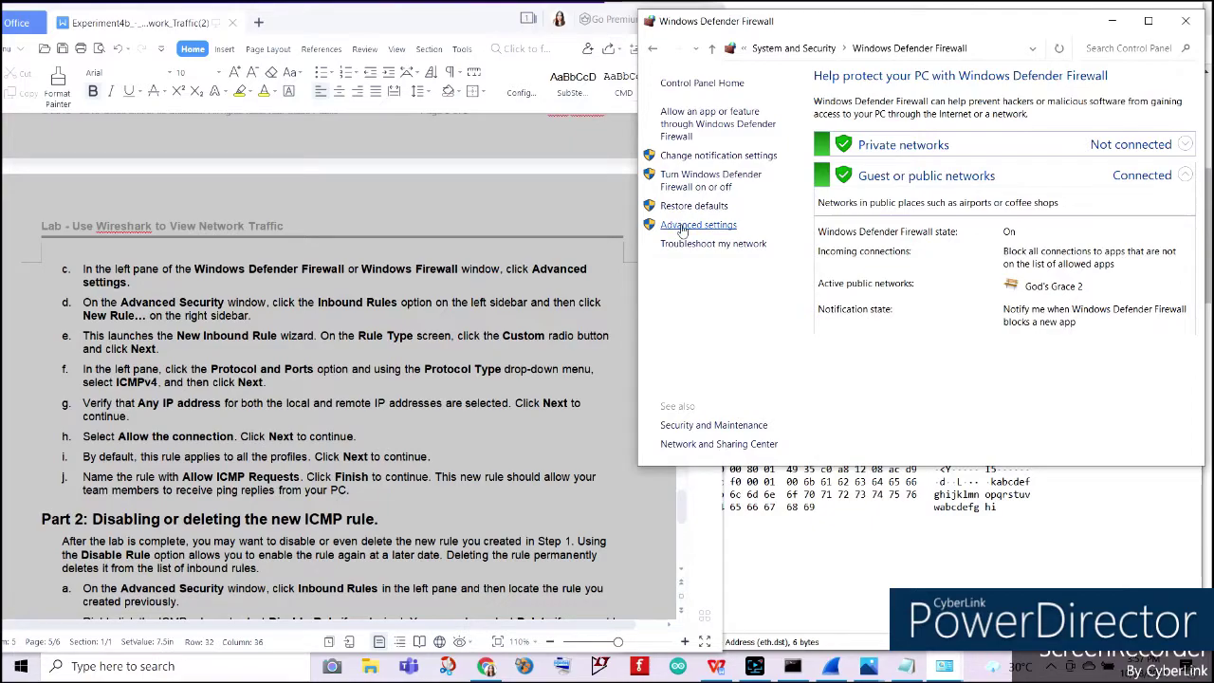
Open the firewall's advanced settings and place the Advanced Security window beside the lab document
{"action": "left_click_drag", "start_coordinate": [637, 247], "coordinate": [509, 247]}
{"action": "left_click", "coordinate": [1112, 20]}
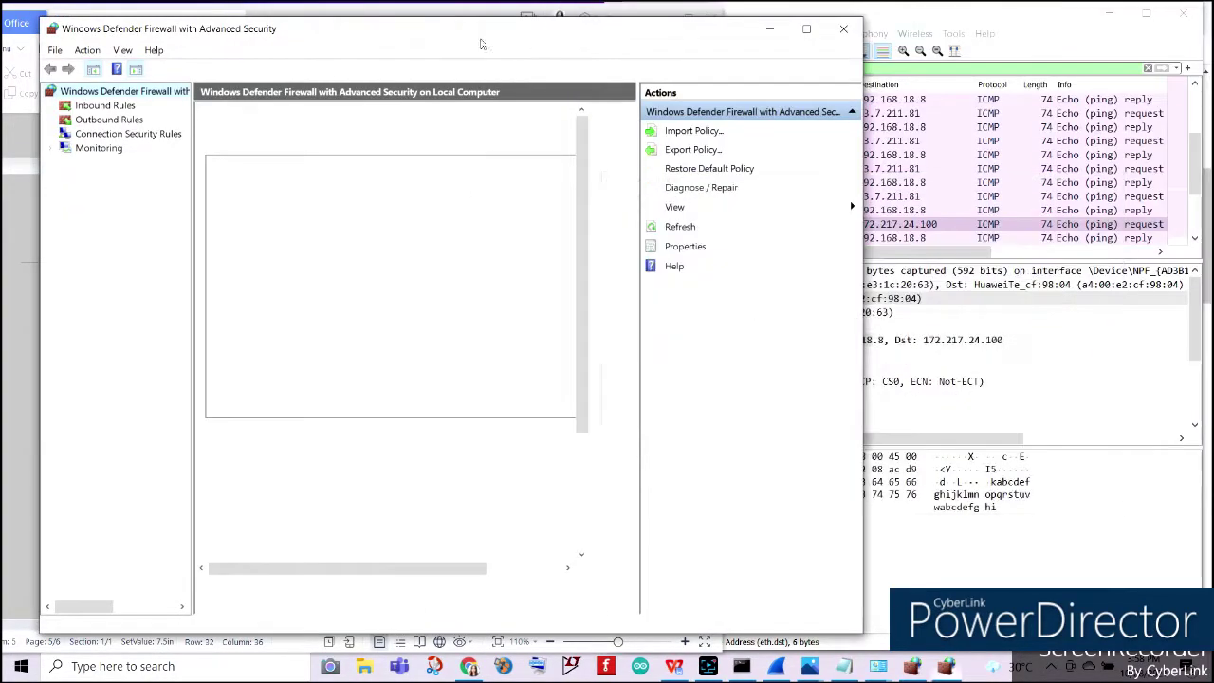
{"action": "left_click_drag", "start_coordinate": [480, 42], "coordinate": [814, 33]}
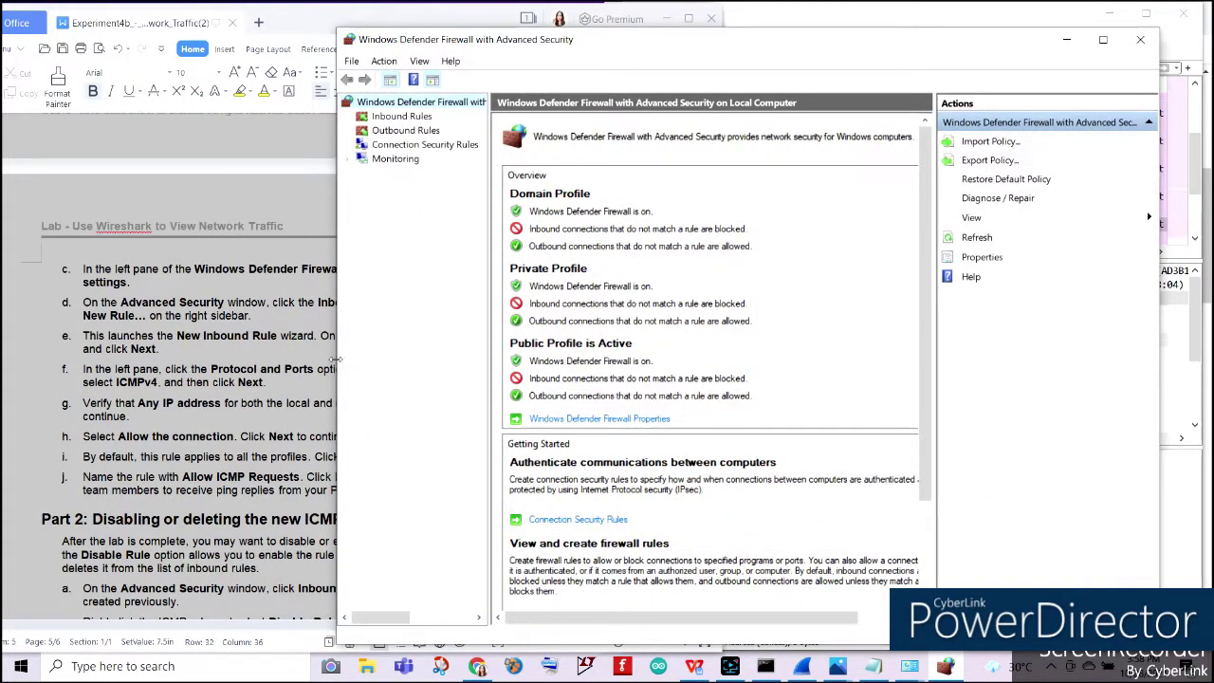
{"action": "left_click_drag", "start_coordinate": [336, 359], "coordinate": [546, 359]}
{"action": "left_click_drag", "start_coordinate": [830, 39], "coordinate": [884, 19]}
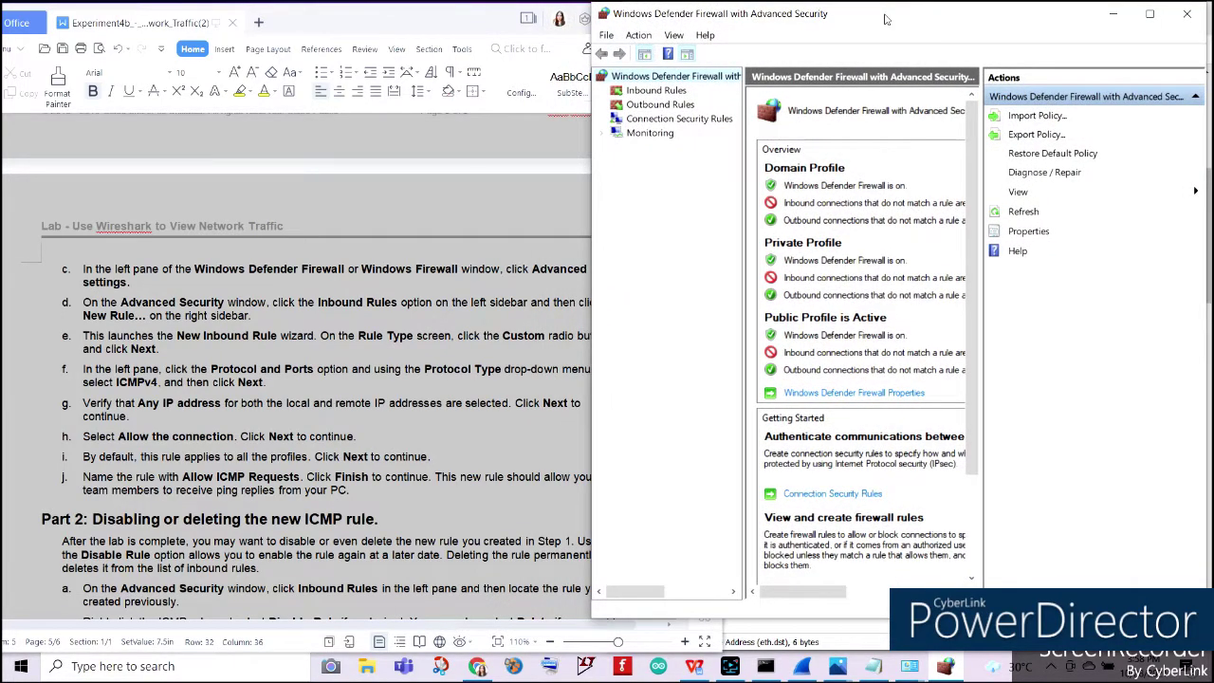
Show the Inbound Rules list and adjust the window's width so the rules and the lab instructions can be read side by side
{"action": "left_click", "coordinate": [652, 92]}
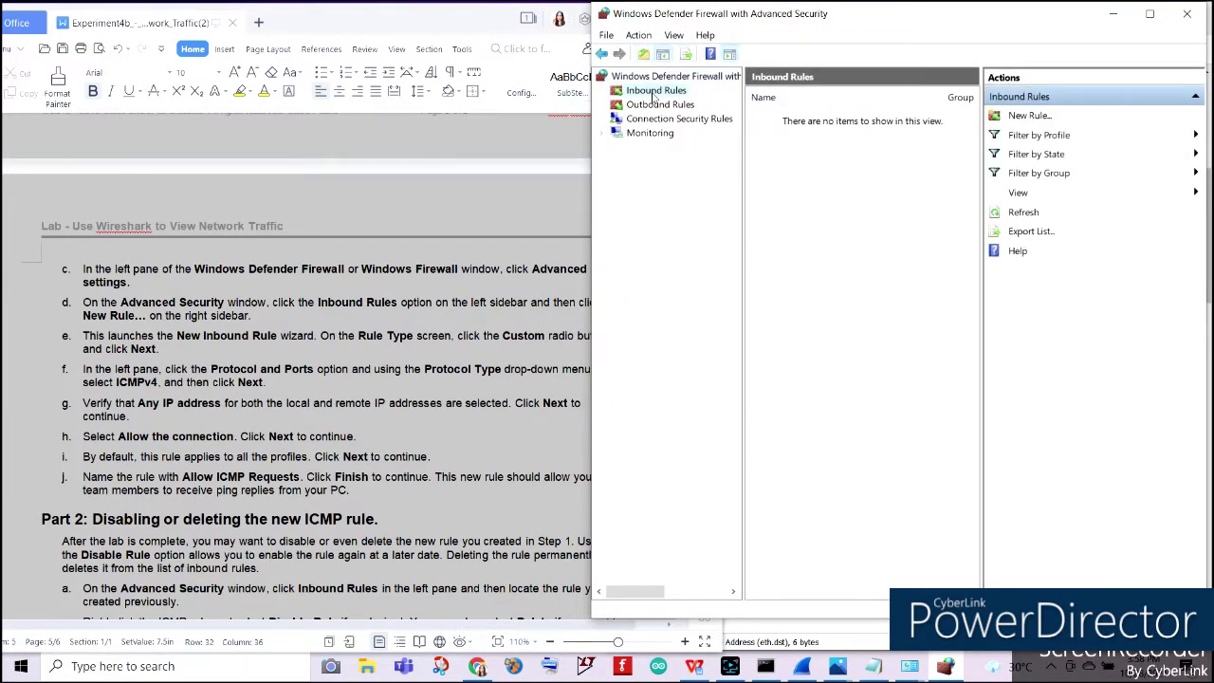
{"action": "left_click_drag", "start_coordinate": [591, 285], "coordinate": [639, 285]}
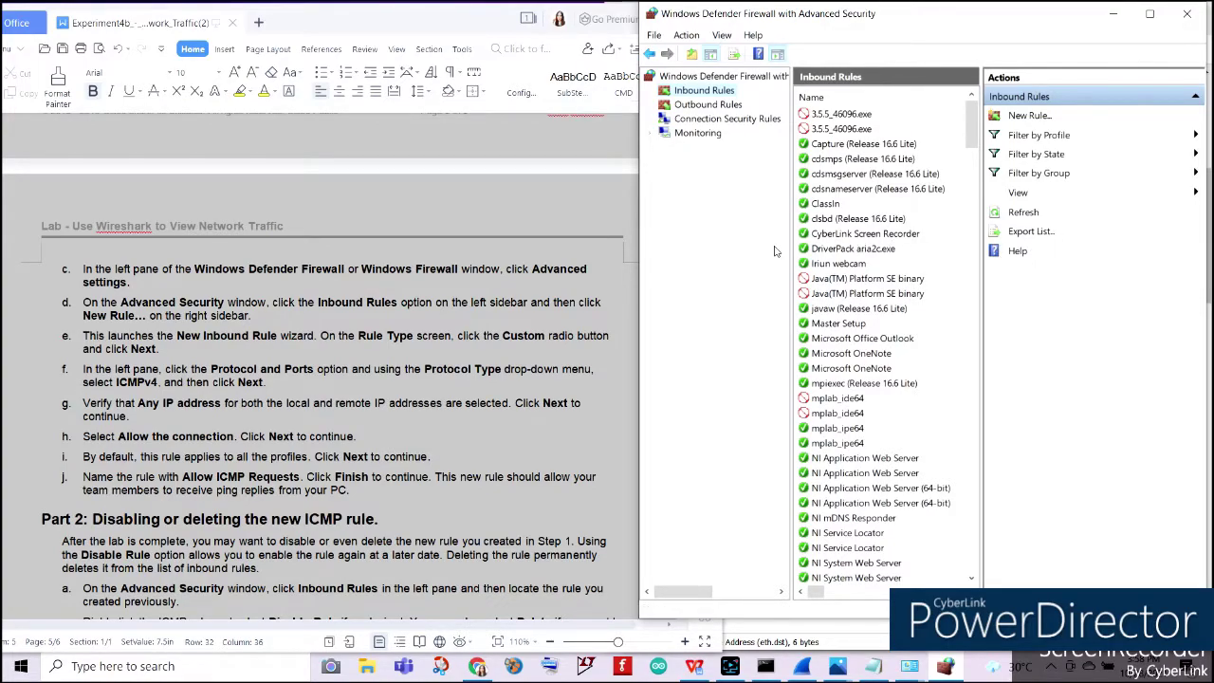
{"action": "left_click_drag", "start_coordinate": [639, 370], "coordinate": [437, 369]}
{"action": "scroll", "coordinate": [825, 303], "scroll_direction": "down", "scroll_amount": 5}
{"action": "scroll", "coordinate": [768, 338], "scroll_direction": "up", "scroll_amount": 5}
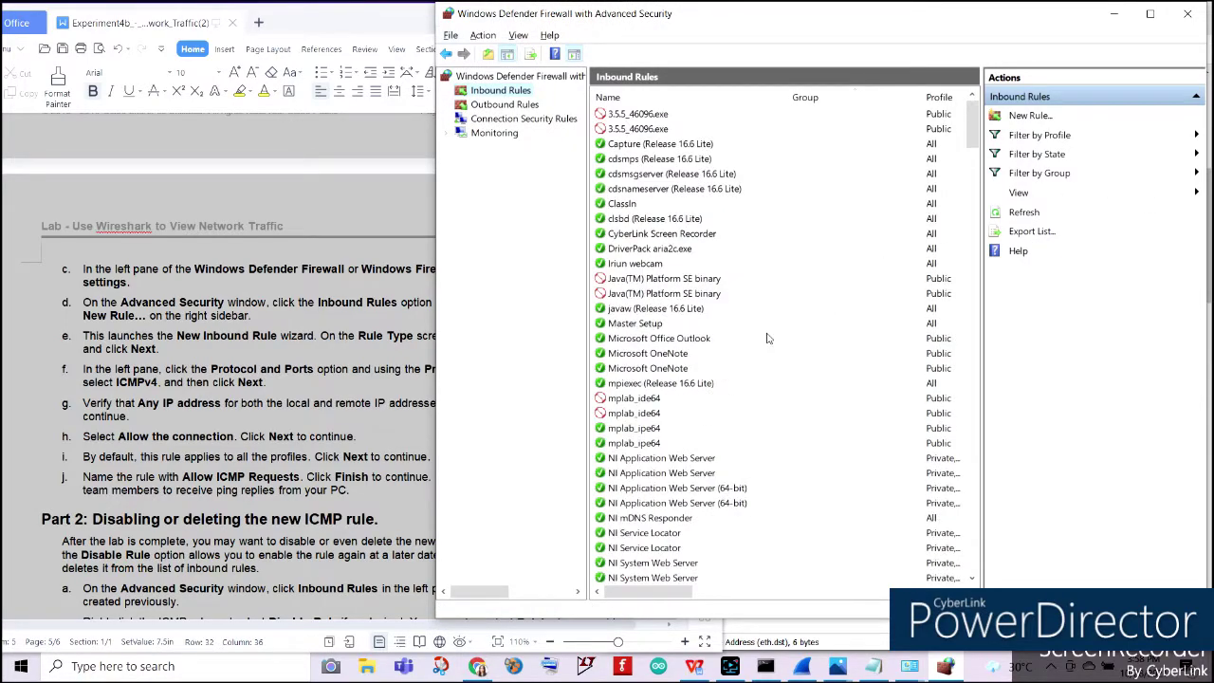
{"action": "left_click", "coordinate": [729, 667]}
{"action": "left_click", "coordinate": [727, 672]}
{"action": "scroll", "coordinate": [685, 423], "scroll_direction": "down", "scroll_amount": 3}
{"action": "scroll", "coordinate": [685, 423], "scroll_direction": "up", "scroll_amount": 3}
{"action": "left_click_drag", "start_coordinate": [438, 320], "coordinate": [491, 320]}
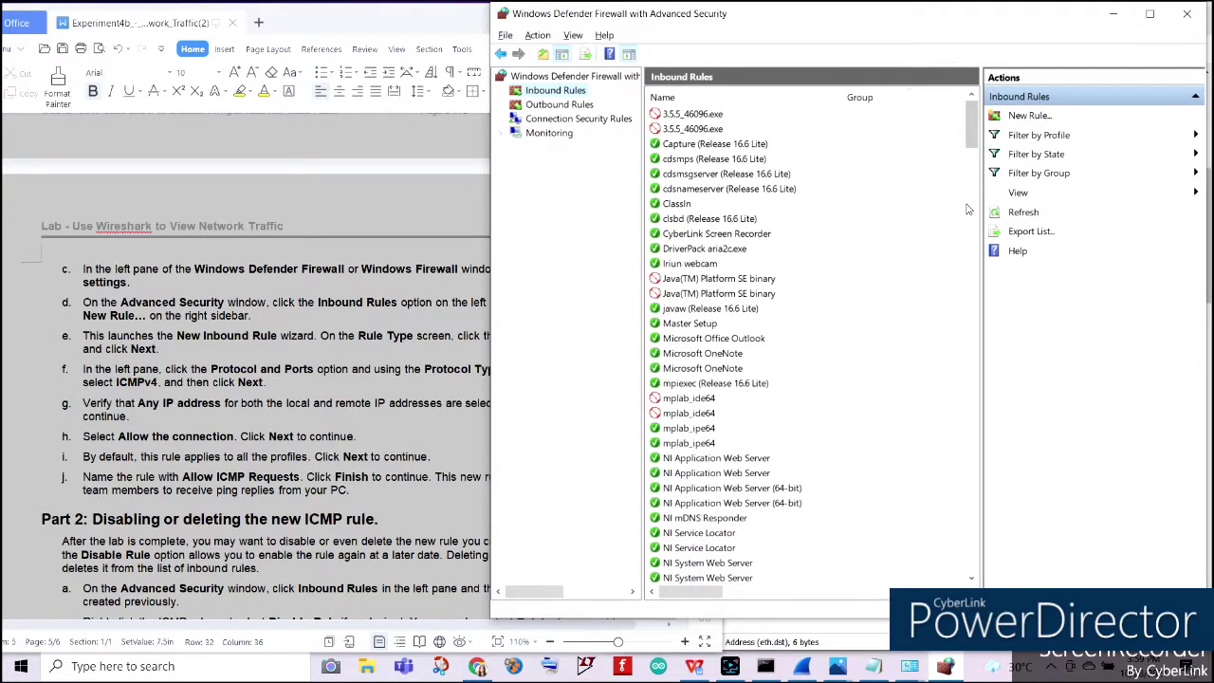
{"action": "left_click_drag", "start_coordinate": [488, 227], "coordinate": [583, 227]}
Start a new inbound rule, place the wizard beside the lab instructions, and choose the Custom rule type
{"action": "left_click", "coordinate": [1033, 117]}
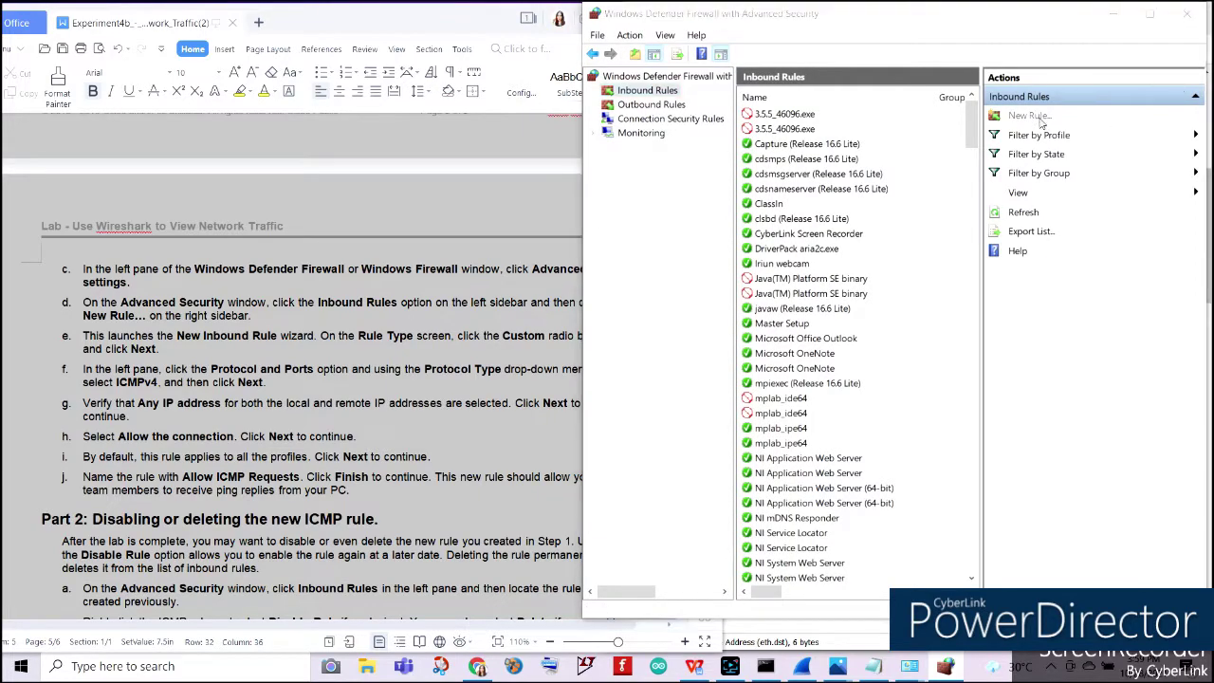
{"action": "left_click_drag", "start_coordinate": [151, 29], "coordinate": [745, 54]}
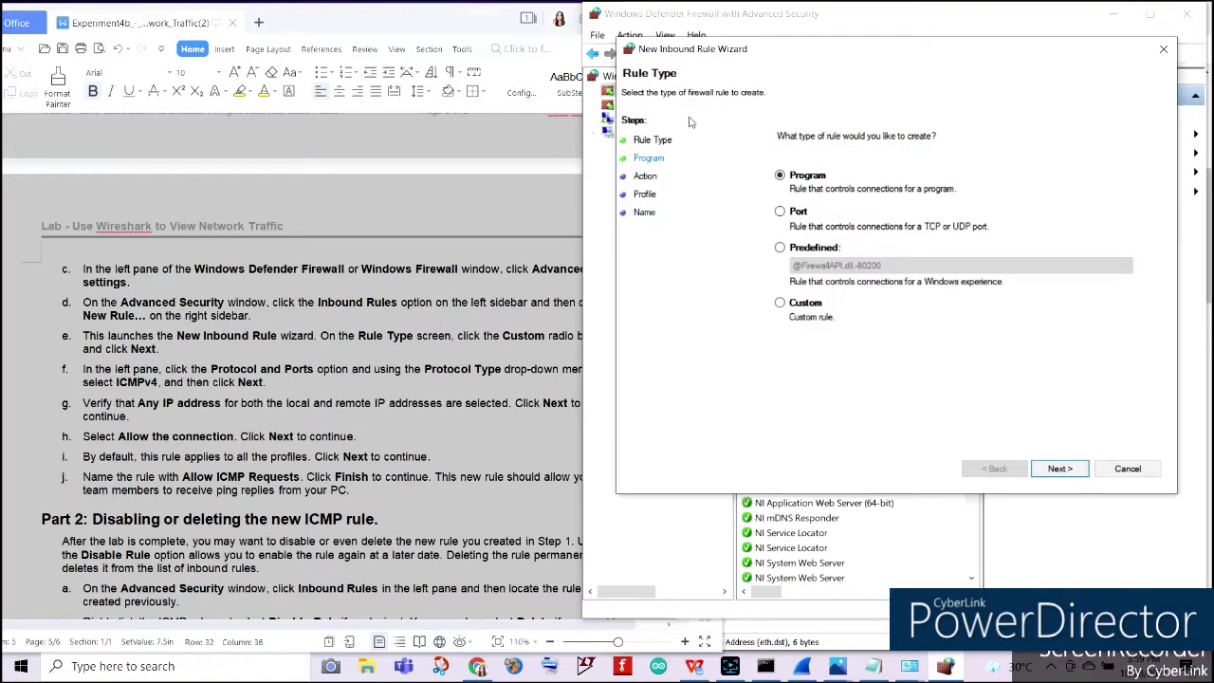
{"action": "left_click_drag", "start_coordinate": [583, 327], "coordinate": [647, 325]}
{"action": "left_click", "coordinate": [780, 302]}
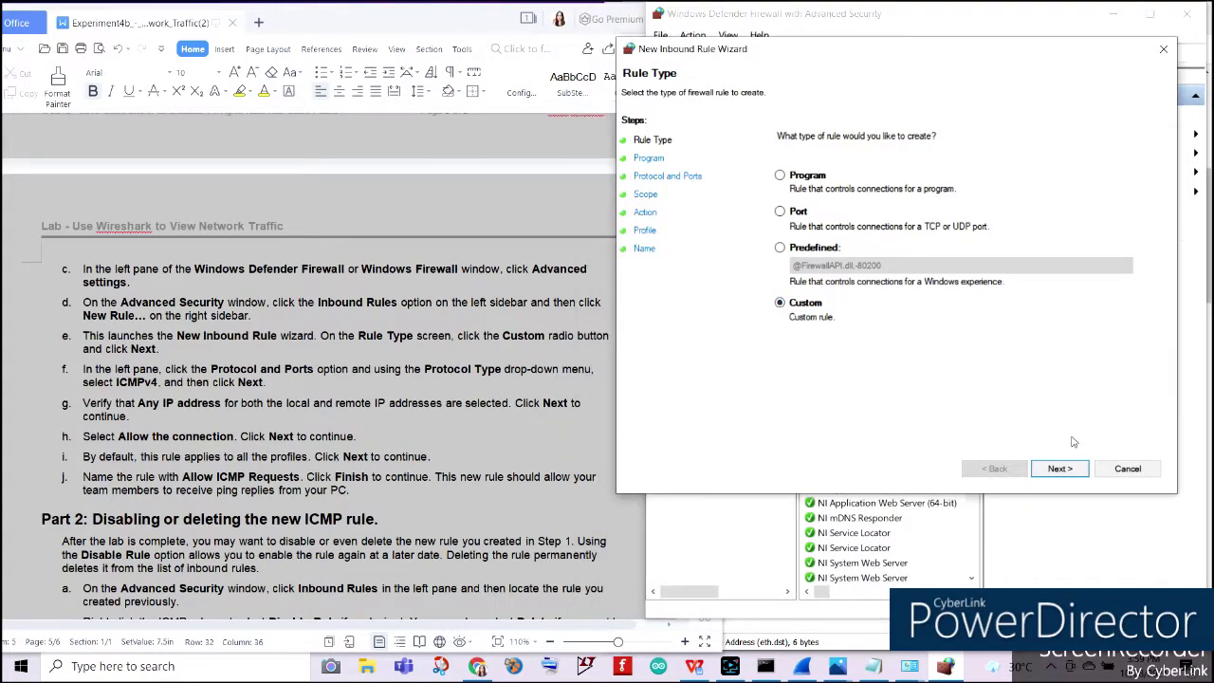
{"action": "left_click", "coordinate": [1060, 468]}
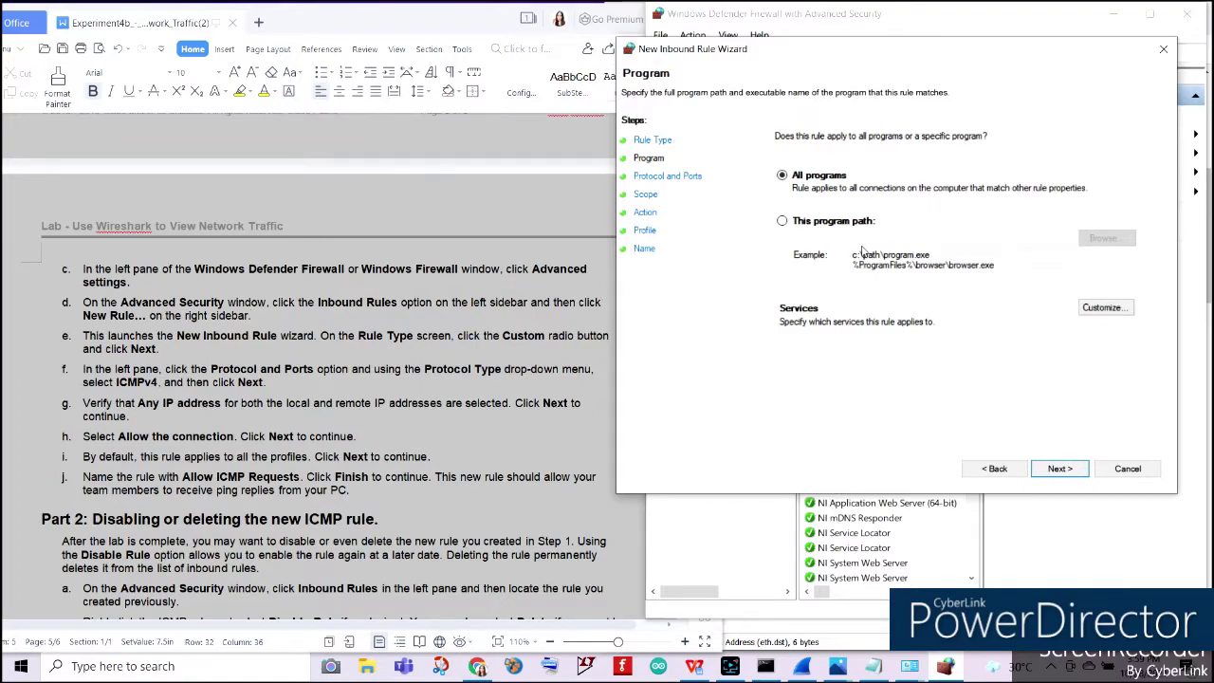
Set the new inbound rule's protocol type to ICMPv4 and continue to the scope settings
{"action": "left_click", "coordinate": [664, 177]}
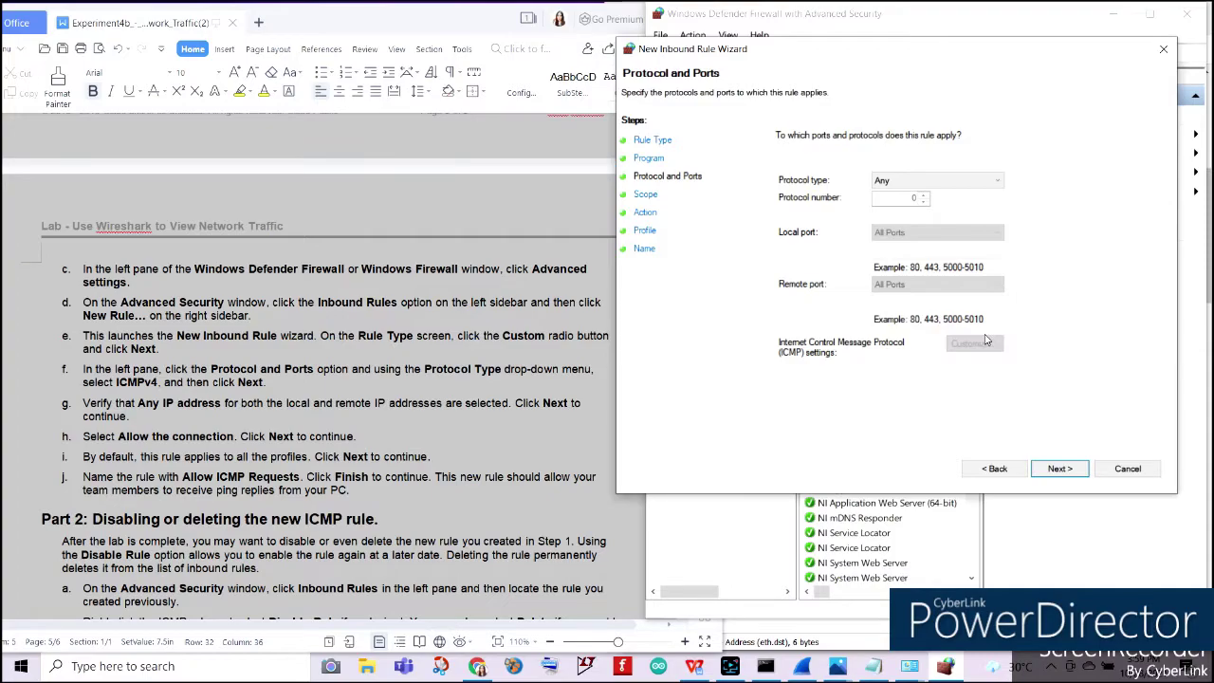
{"action": "left_click", "coordinate": [914, 181]}
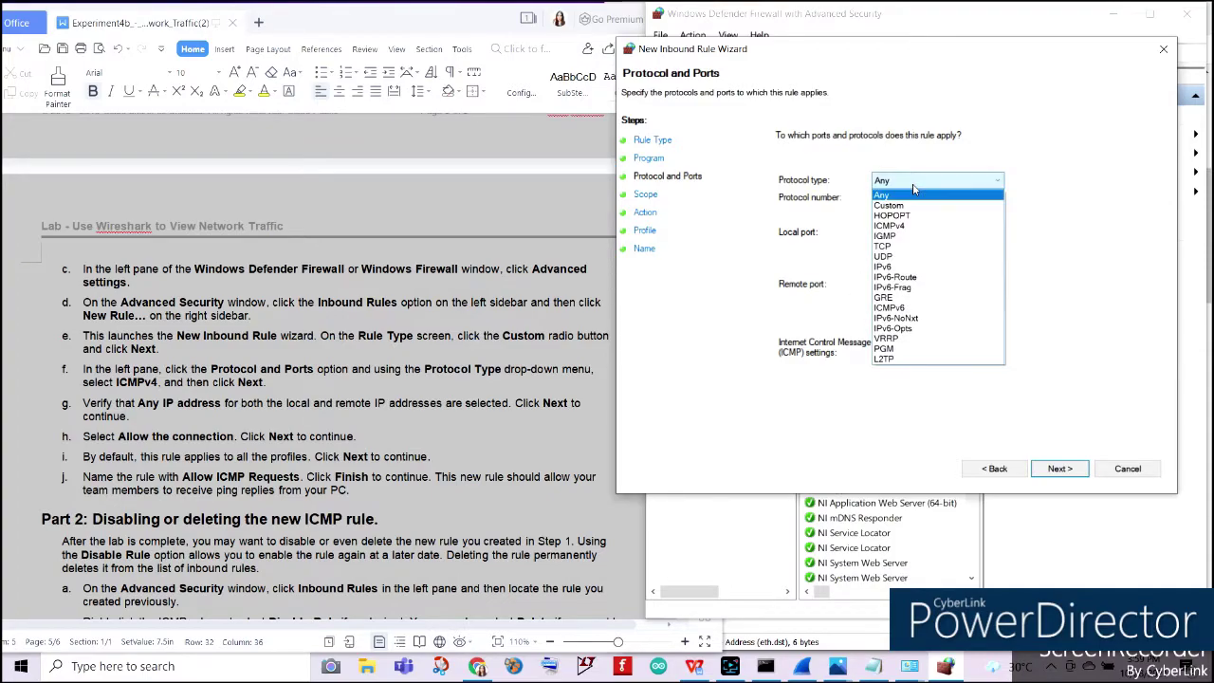
{"action": "left_click", "coordinate": [907, 228]}
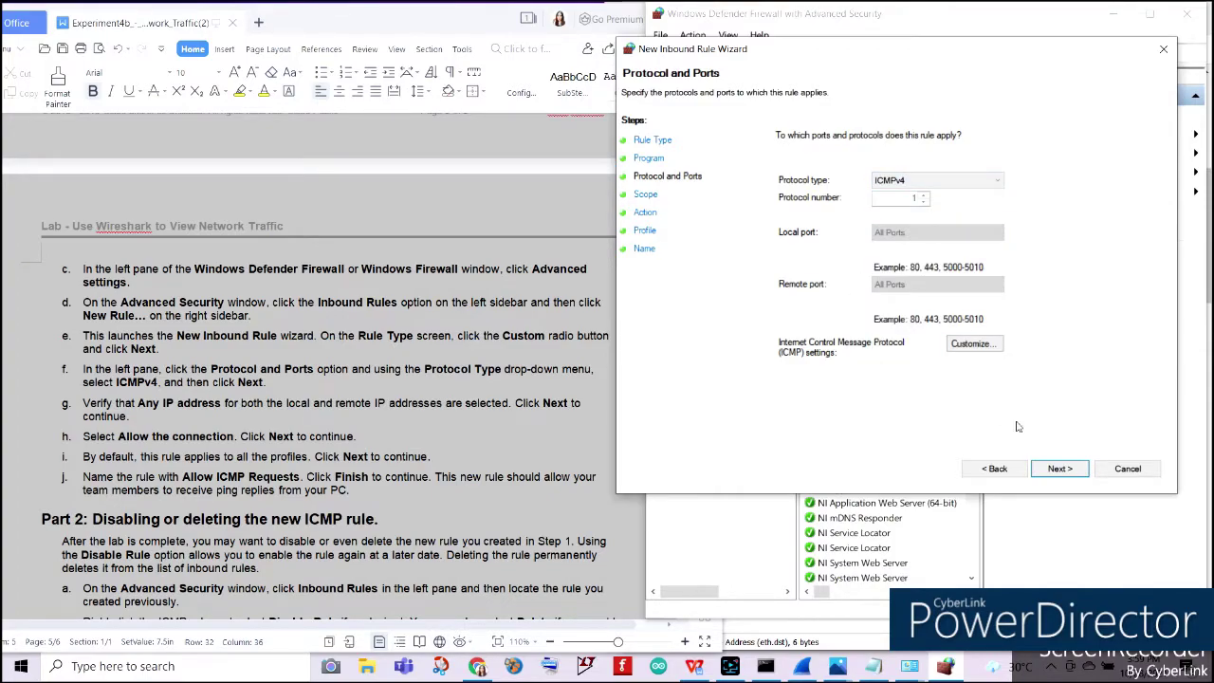
{"action": "left_click", "coordinate": [1058, 470]}
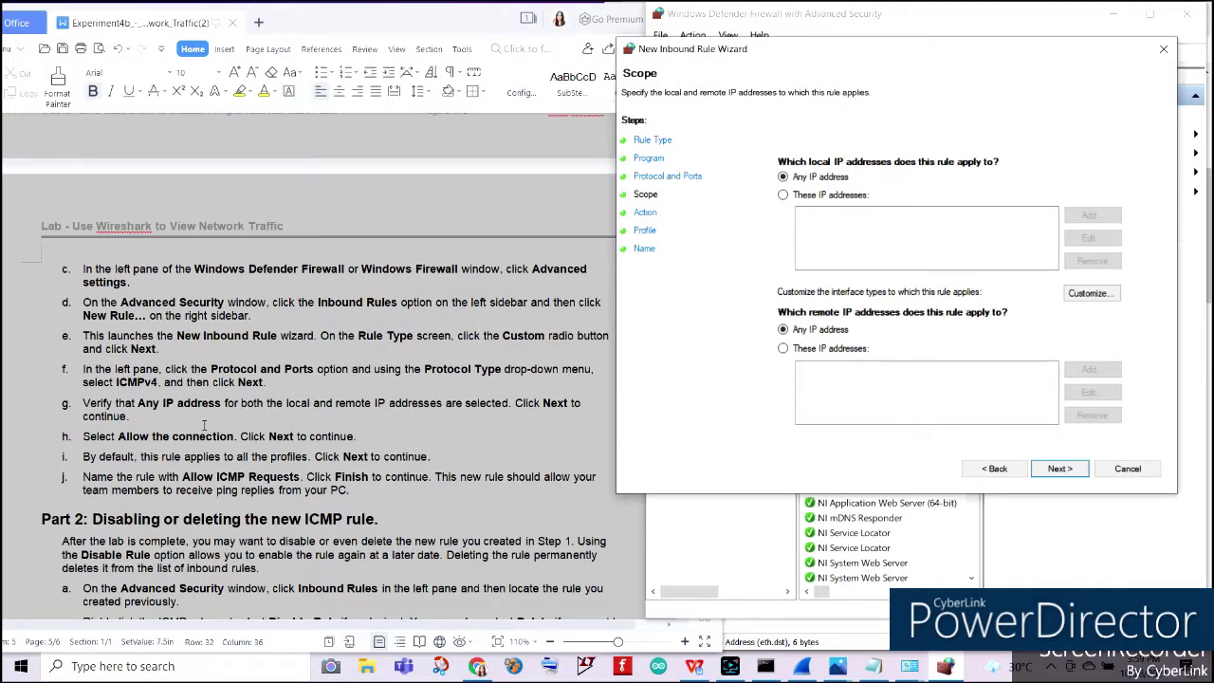
Accept any IP address, Allow the connection and all profiles, name the rule "Allow ICMP Requests", and finish creating it
{"action": "left_click", "coordinate": [1035, 473]}
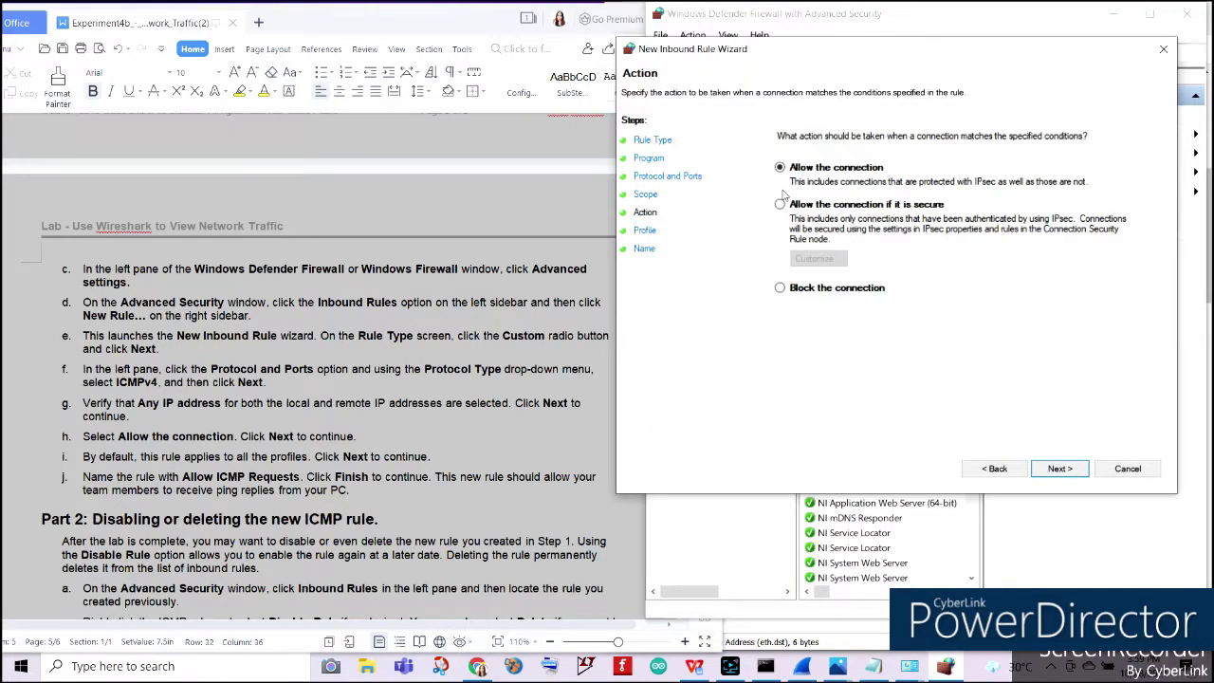
{"action": "left_click", "coordinate": [1055, 470]}
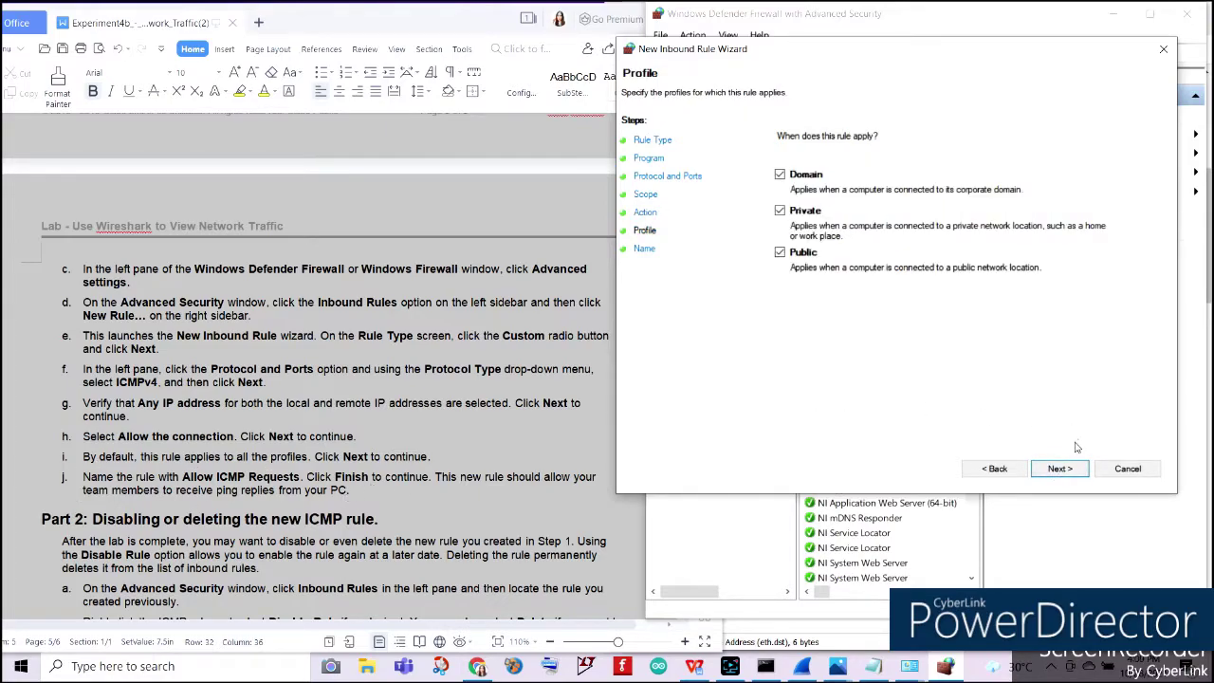
{"action": "left_click", "coordinate": [1060, 468]}
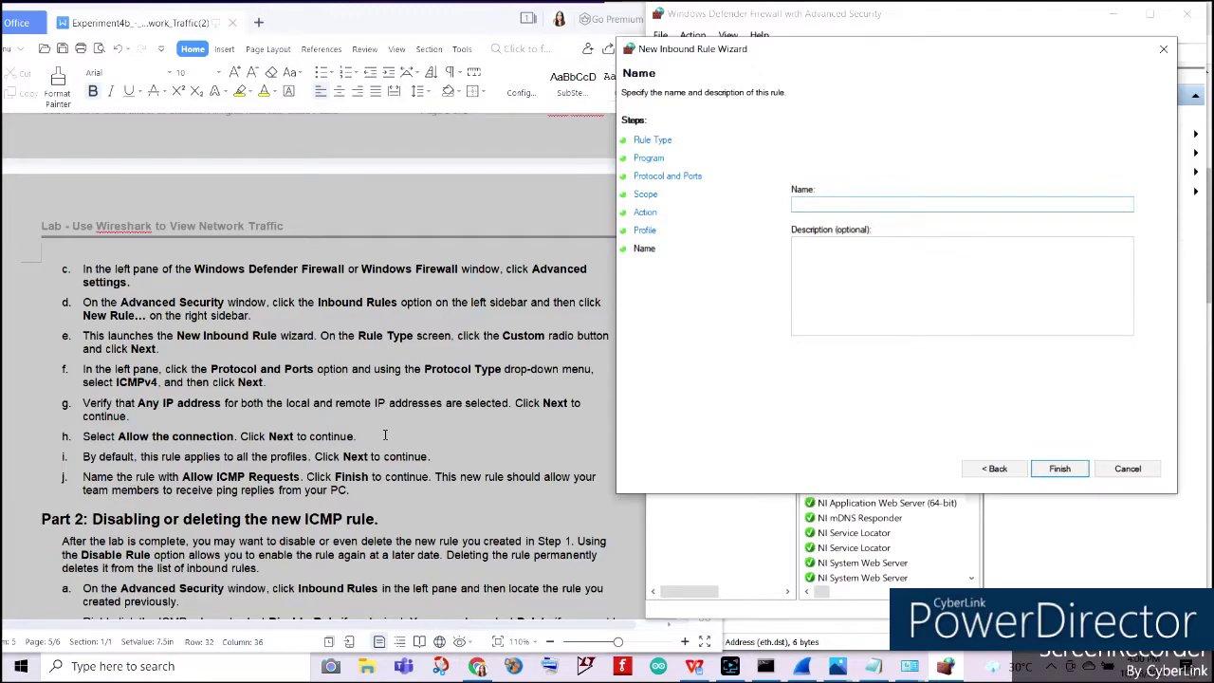
{"action": "type", "text": "Allow ICMP Requests"}
{"action": "left_click", "coordinate": [1059, 468]}
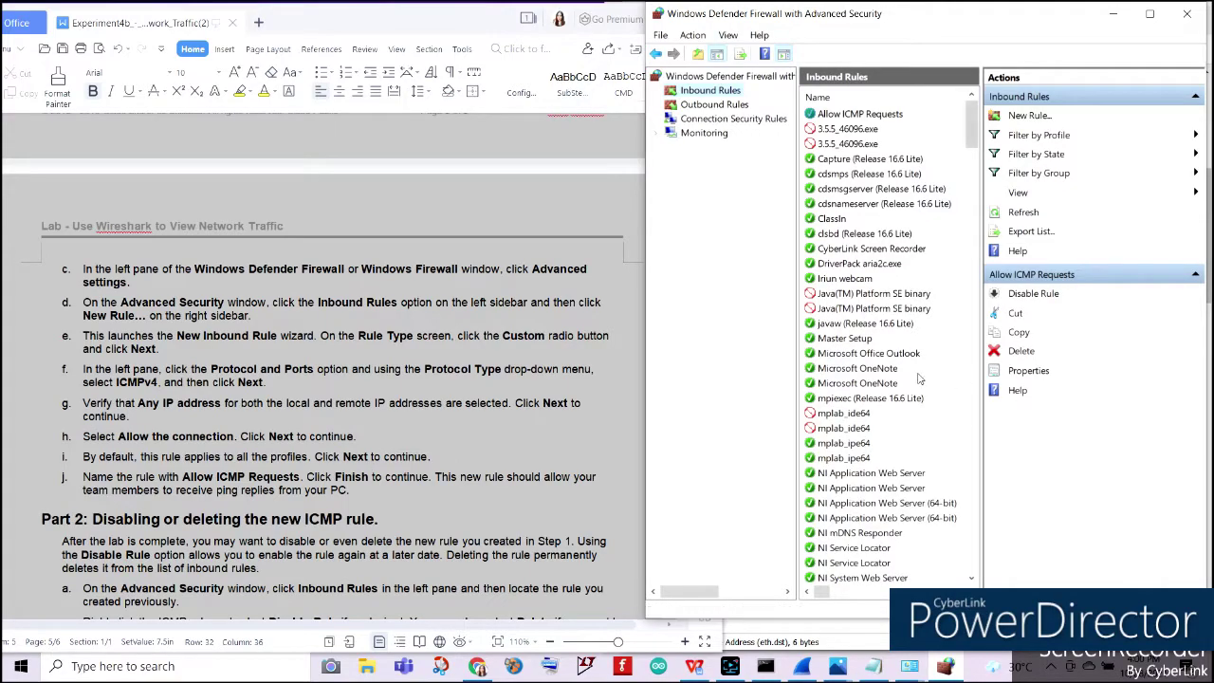
Review the lab document's Part 2 instructions on disabling or deleting the new ICMP rule
{"action": "scroll", "coordinate": [177, 492], "scroll_direction": "down", "scroll_amount": 3}
{"action": "scroll", "coordinate": [177, 492], "scroll_direction": "up", "scroll_amount": 3}
{"action": "scroll", "coordinate": [176, 493], "scroll_direction": "down", "scroll_amount": 1}
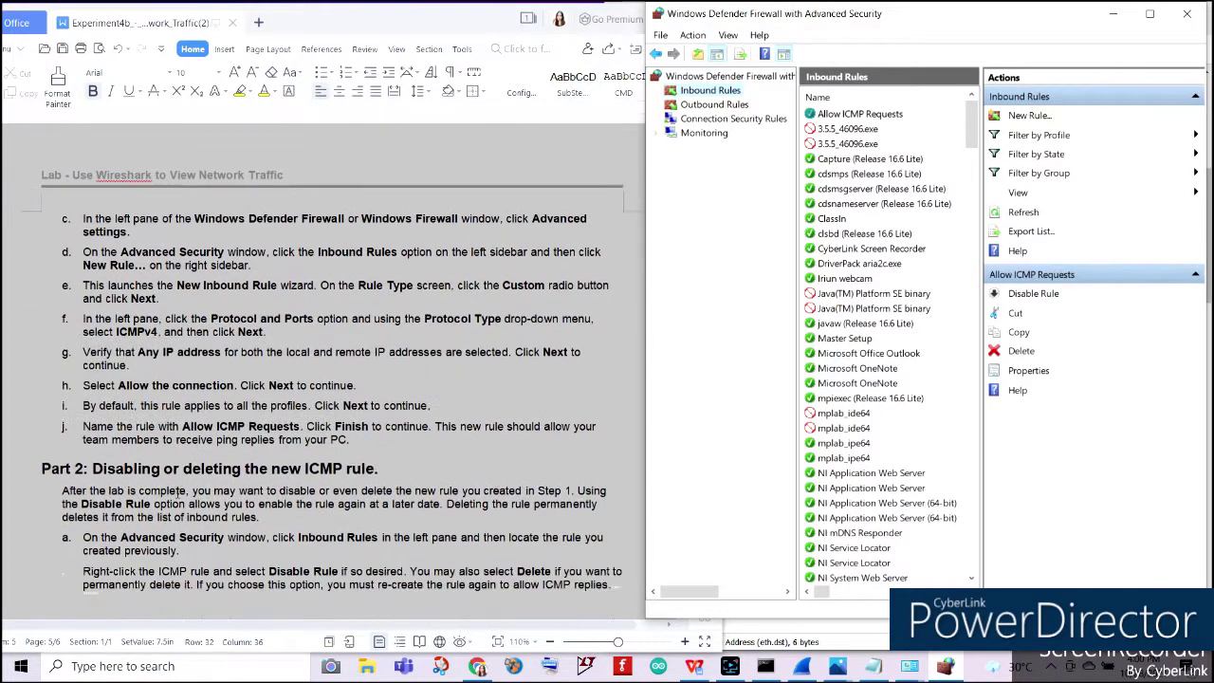